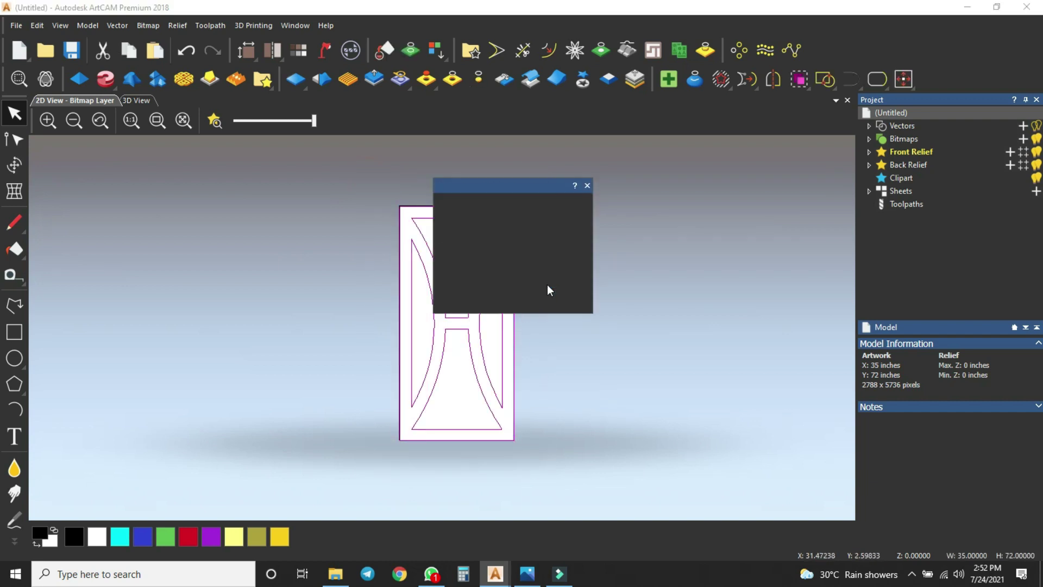
# Step: Close the vector joining settings and offset the four door panel vectors inwards by 1.5 inches with sharp corners
pyautogui.click(587, 185)
pyautogui.click(638, 223)
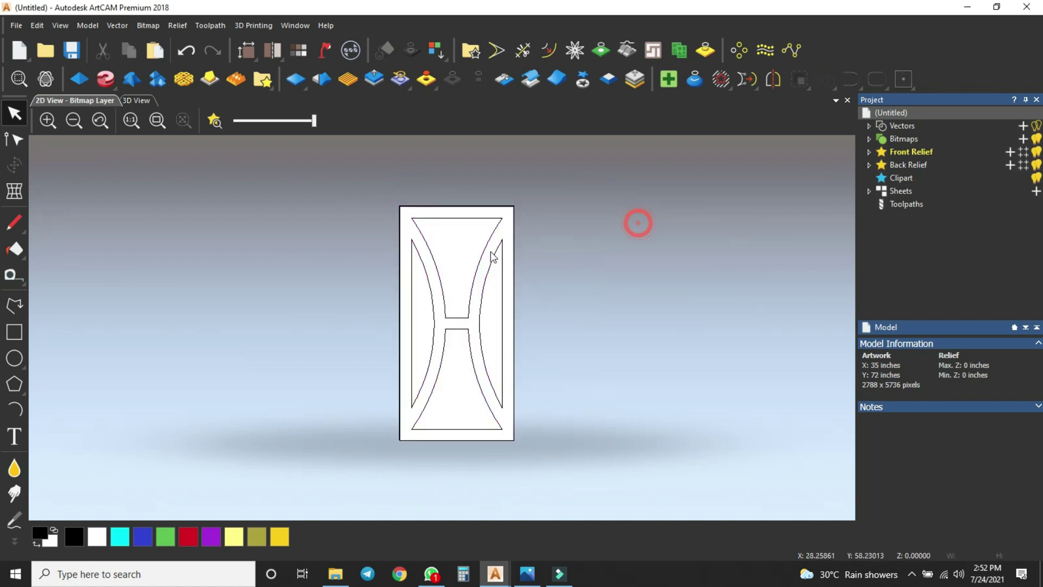
pyautogui.click(443, 223)
pyautogui.scroll(2, 445, 288)
pyautogui.click(539, 315)
pyautogui.moveTo(541, 291); pyautogui.dragTo(426, 419)
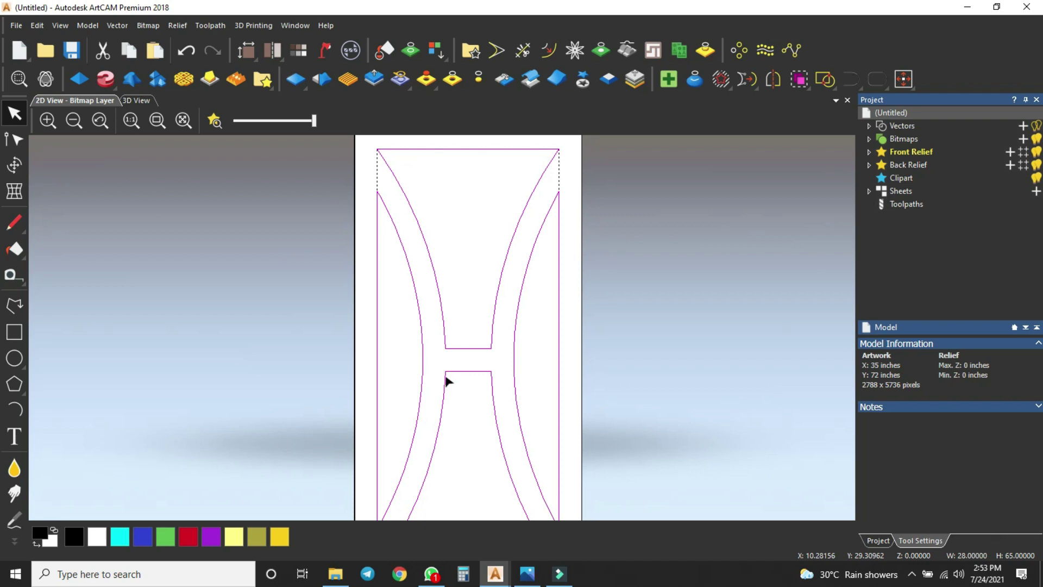
pyautogui.press('o')
pyautogui.doubleClick(944, 138)
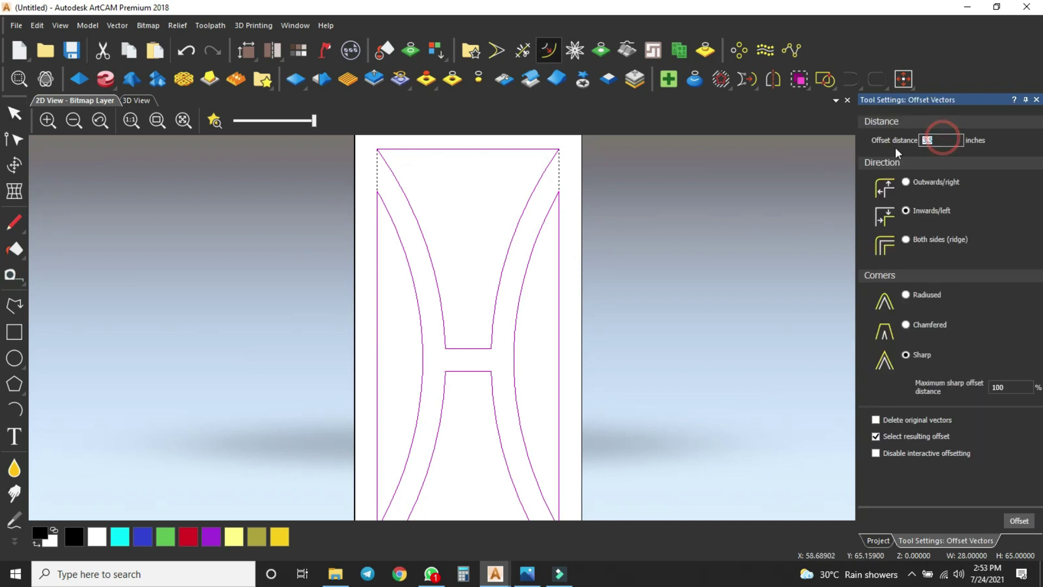
pyautogui.write('1.5')
pyautogui.press('Return')
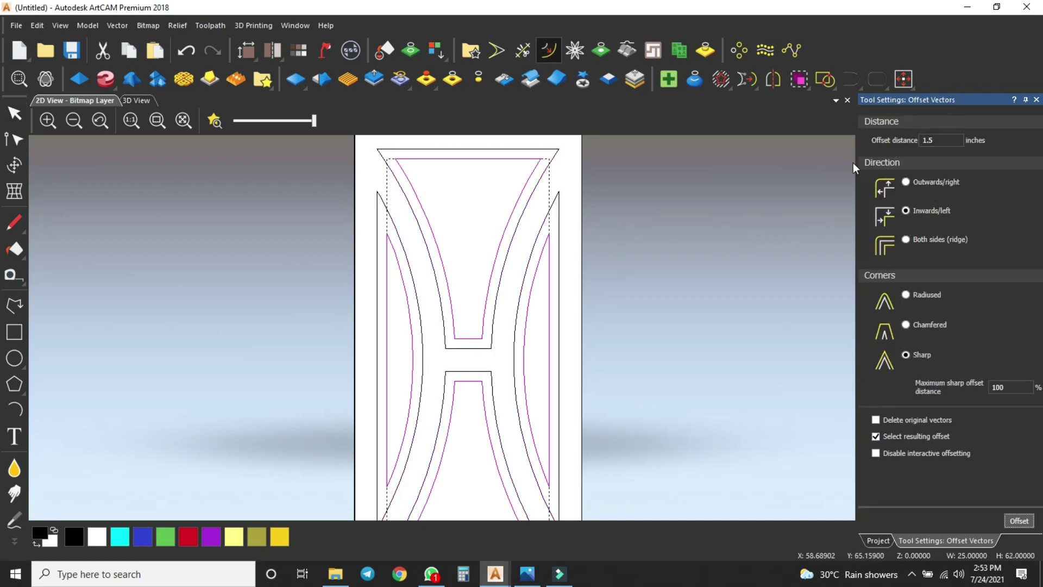
pyautogui.click(715, 295)
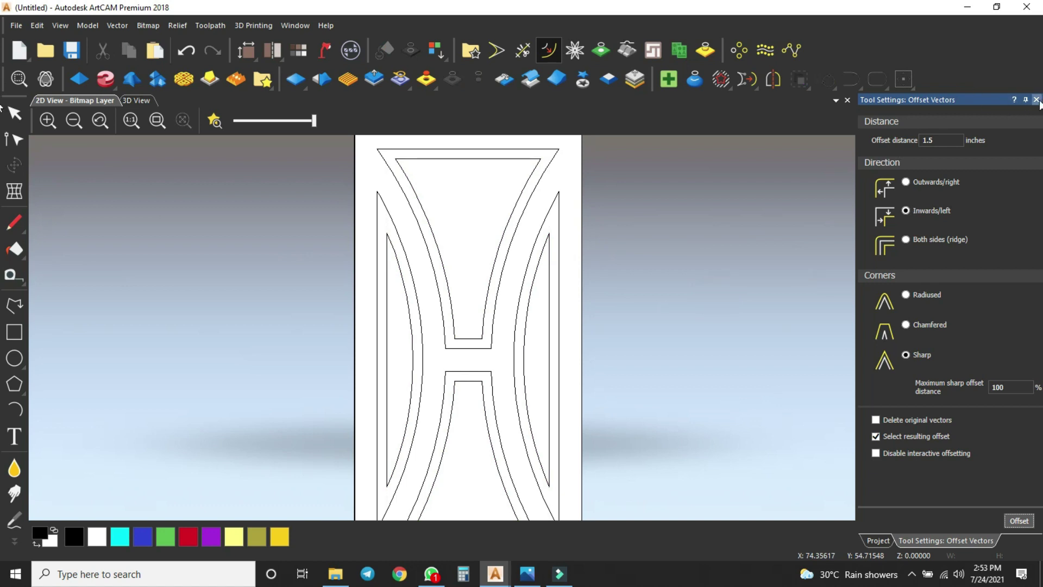
pyautogui.click(1036, 99)
# Step: Switch to Photos to examine the reference picture of the wooden door and return to the untitled ArtCAM model
pyautogui.click(967, 7)
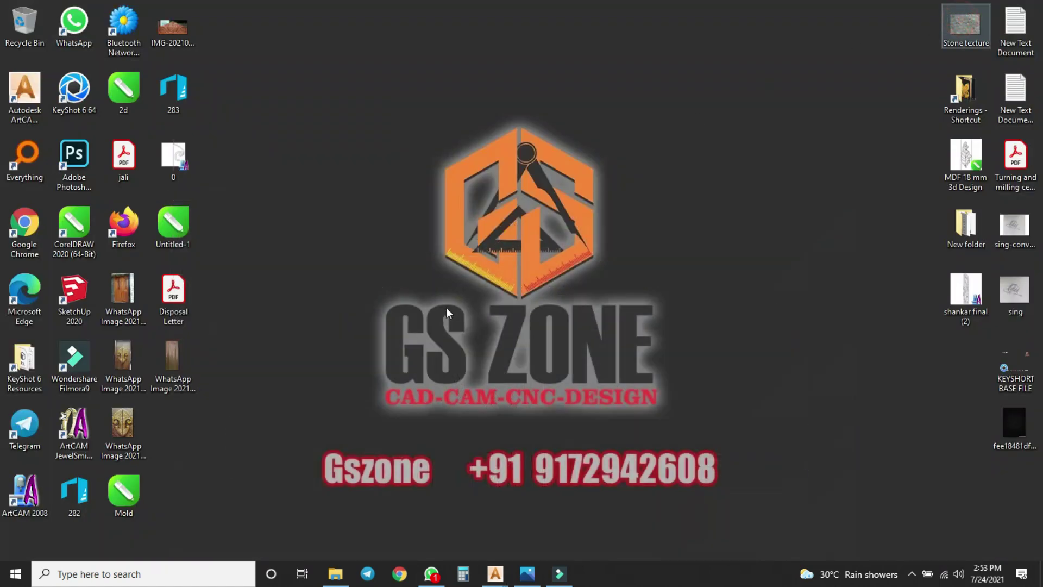
pyautogui.click(524, 567)
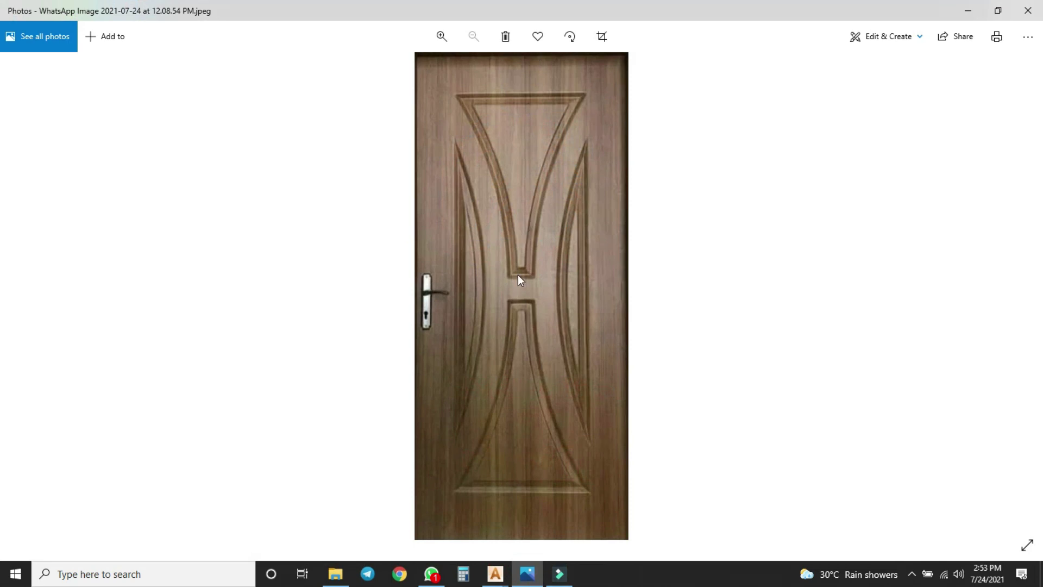
pyautogui.click(970, 8)
pyautogui.moveTo(495, 573)
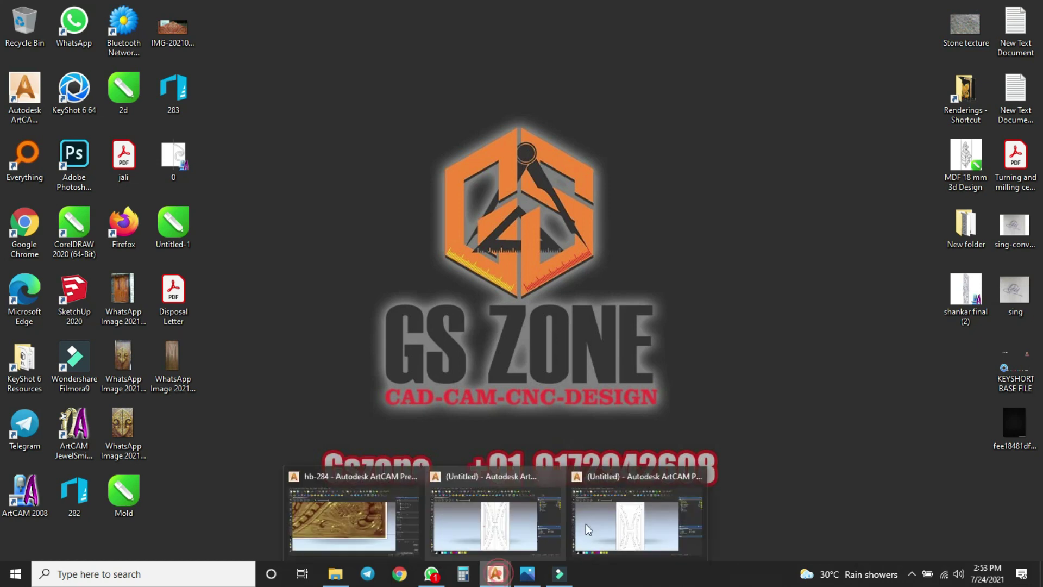
pyautogui.click(629, 523)
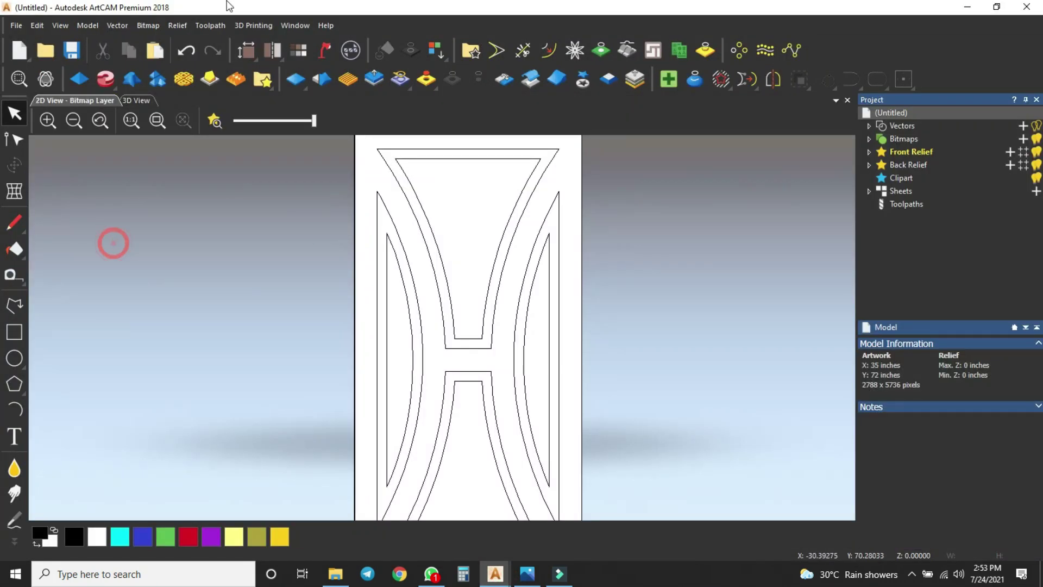
# Step: Import the door photo "WhatsApp Image 2021-07-24 at 12.08.54 PM" from the Desktop as a relief
pyautogui.click(177, 25)
pyautogui.moveTo(199, 40)
pyautogui.click(349, 48)
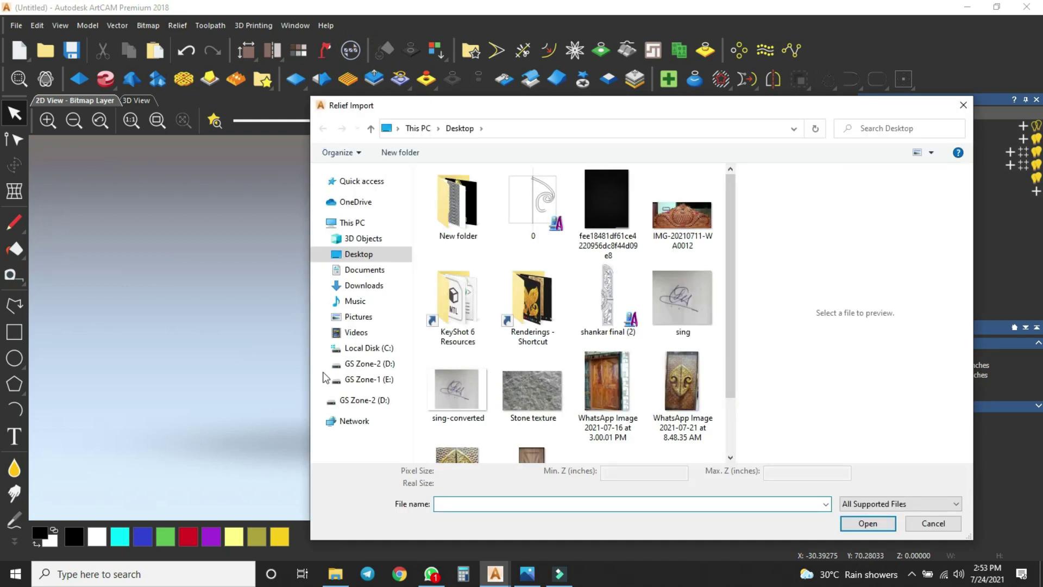
pyautogui.scroll(-1, 557, 332)
pyautogui.click(532, 405)
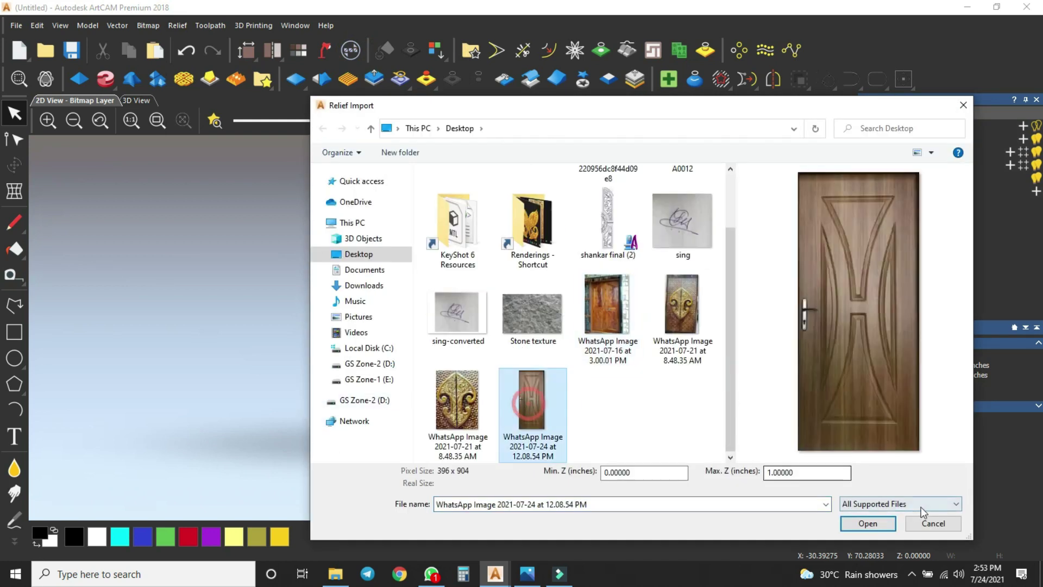
pyautogui.click(868, 523)
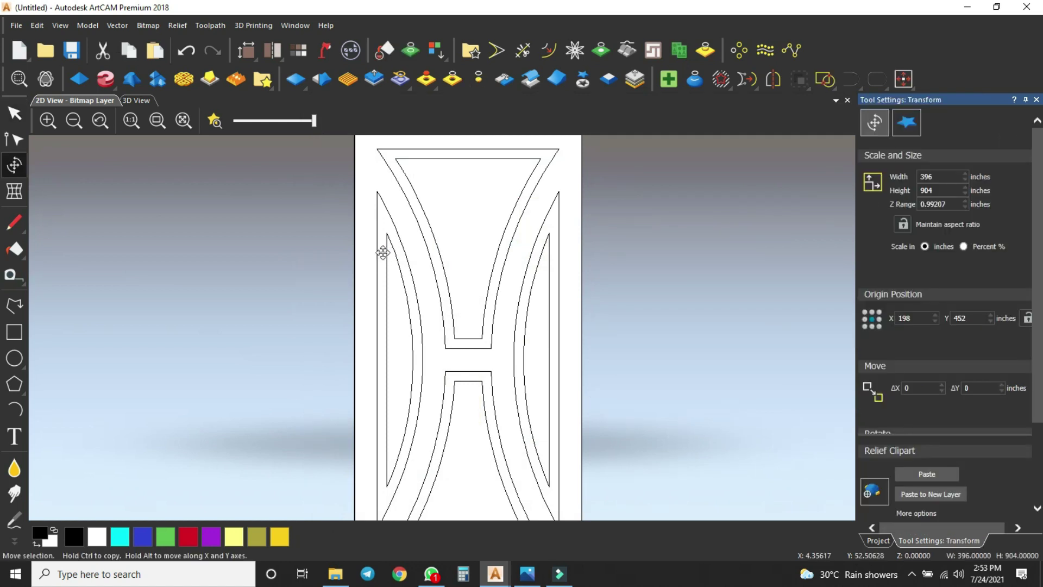
# Step: Scale the imported door relief to a height of 72 inches with its aspect ratio maintained
pyautogui.scroll(-2, 539, 292)
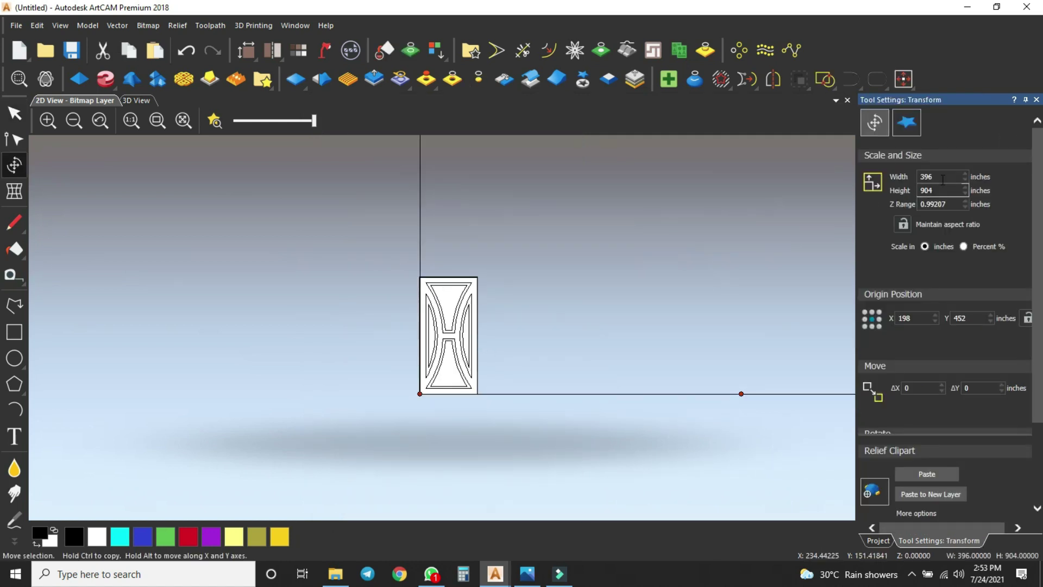
pyautogui.click(903, 224)
pyautogui.doubleClick(937, 189)
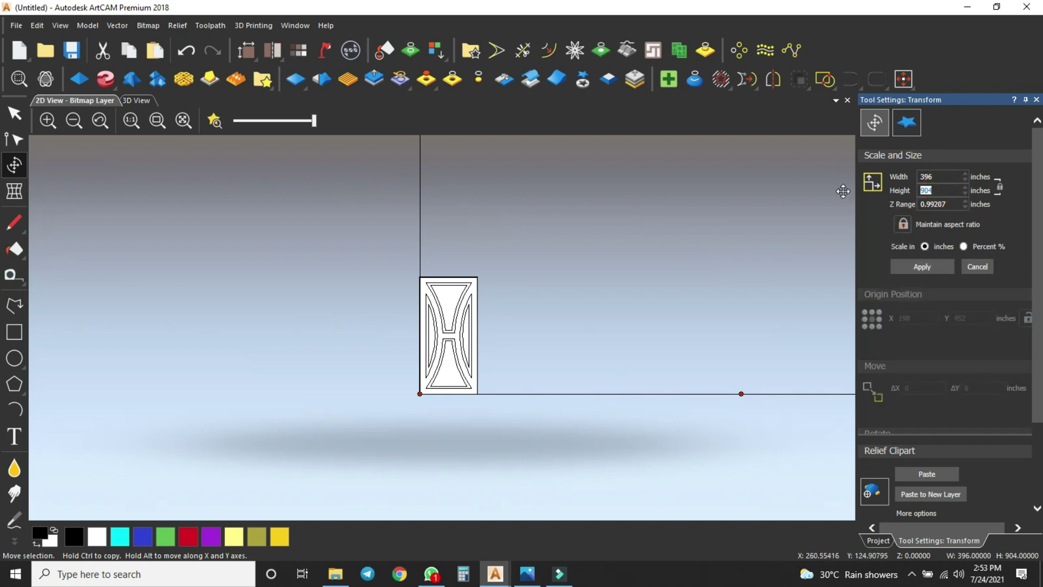
pyautogui.write('72')
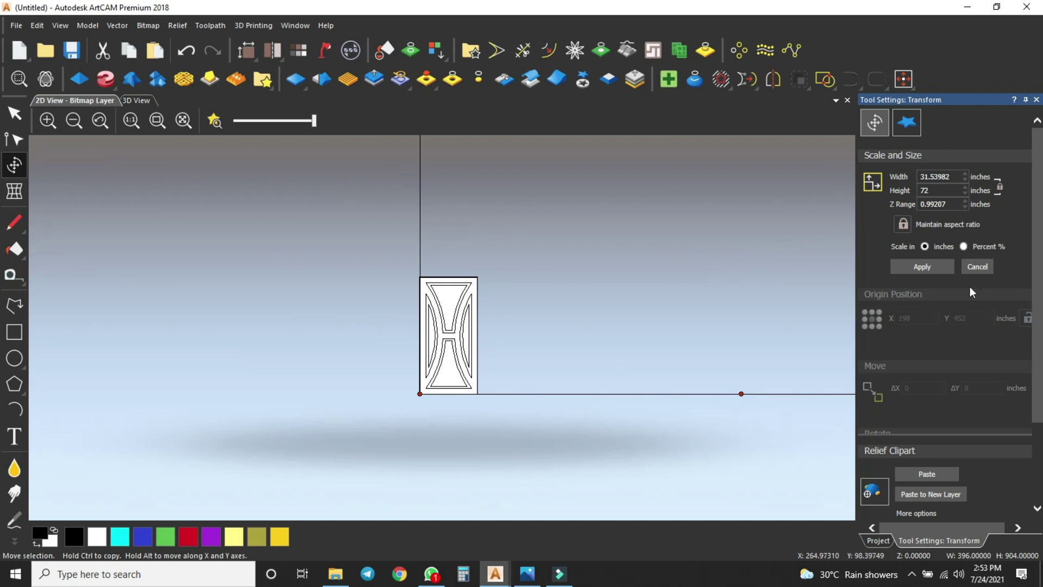
pyautogui.click(941, 271)
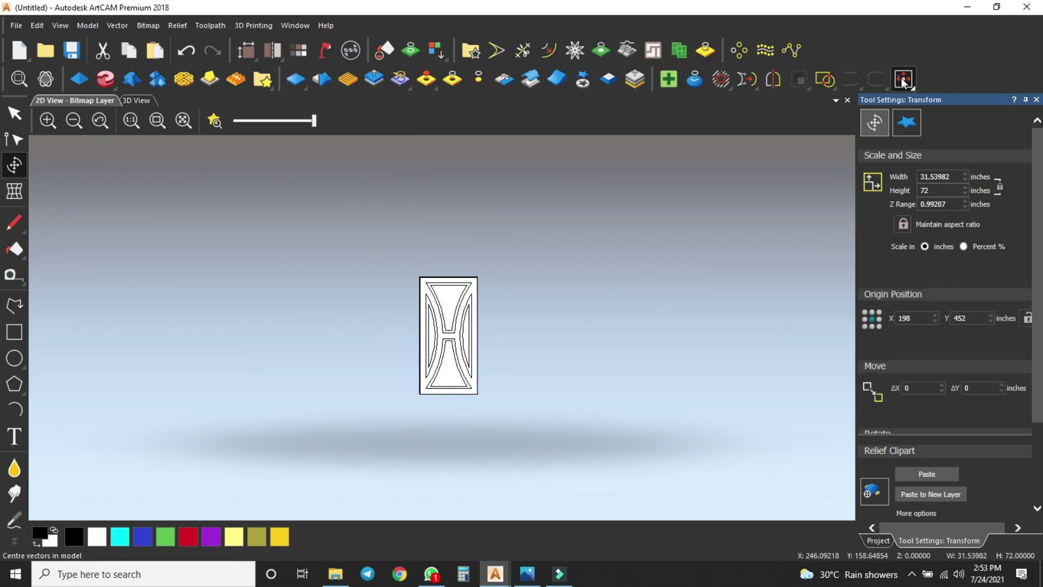
# Step: Paste the door relief centred in the model and show its colour preview in the 2D view
pyautogui.scroll(5, 464, 318)
pyautogui.click(941, 478)
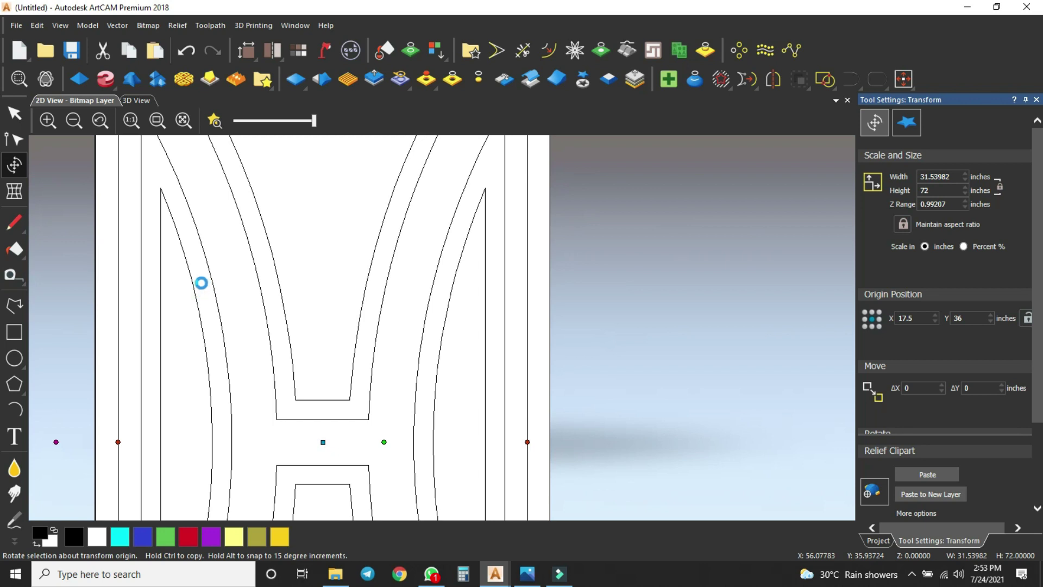
pyautogui.click(214, 120)
# Step: Examine how the panel vectors line up with the photographed grooves around the middle of the door
pyautogui.scroll(-2, 353, 351)
pyautogui.scroll(3, 378, 364)
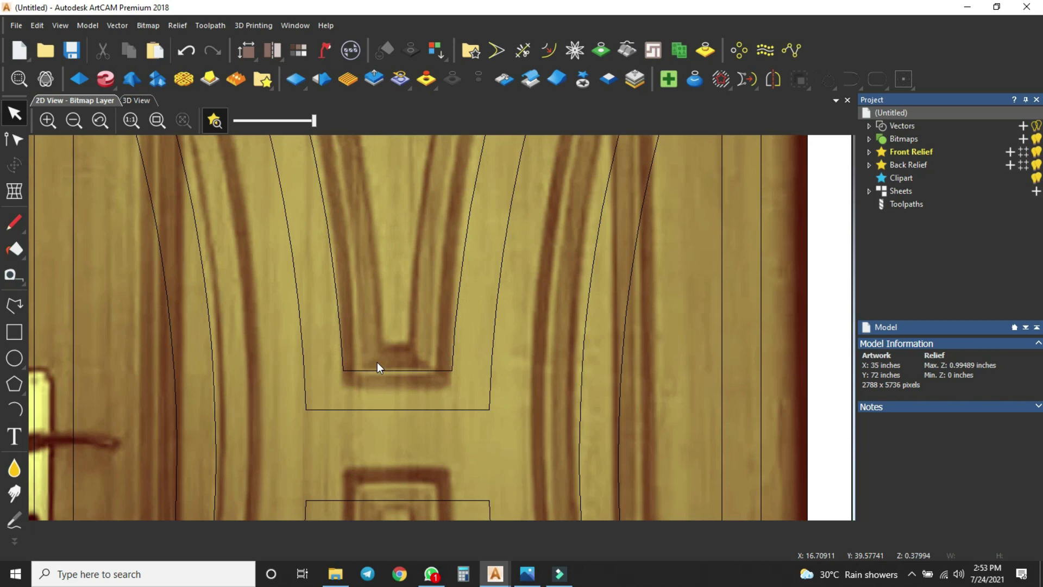
pyautogui.scroll(-2, 377, 362)
pyautogui.scroll(-2, 379, 370)
pyautogui.scroll(2, 393, 424)
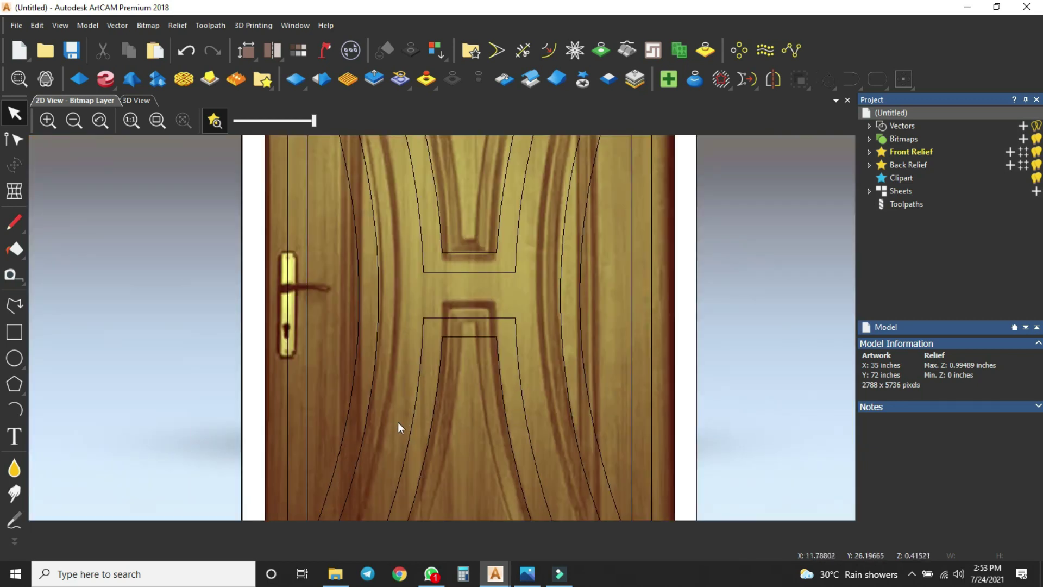
pyautogui.scroll(2, 458, 376)
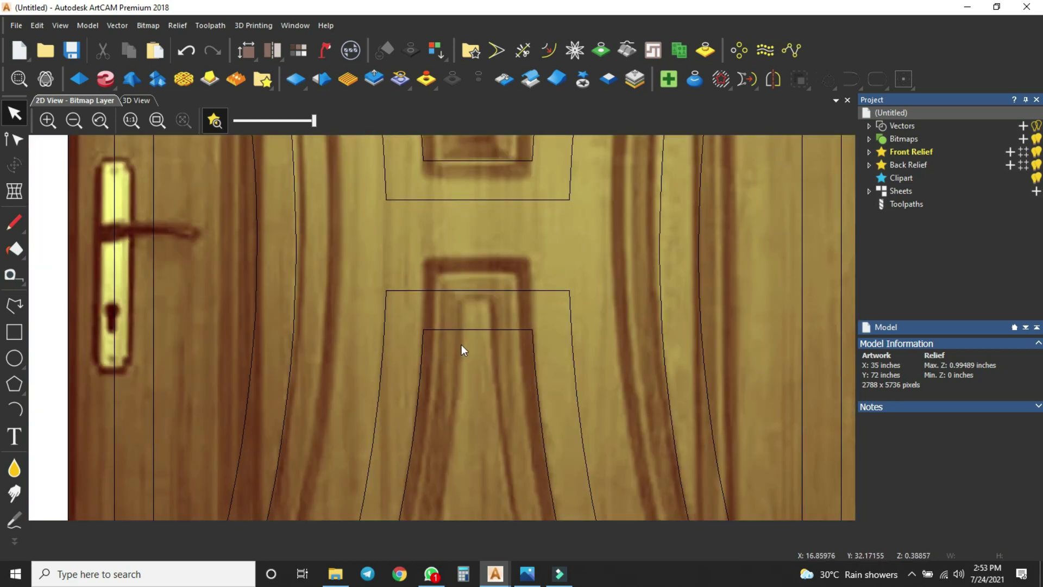
pyautogui.scroll(1, 435, 337)
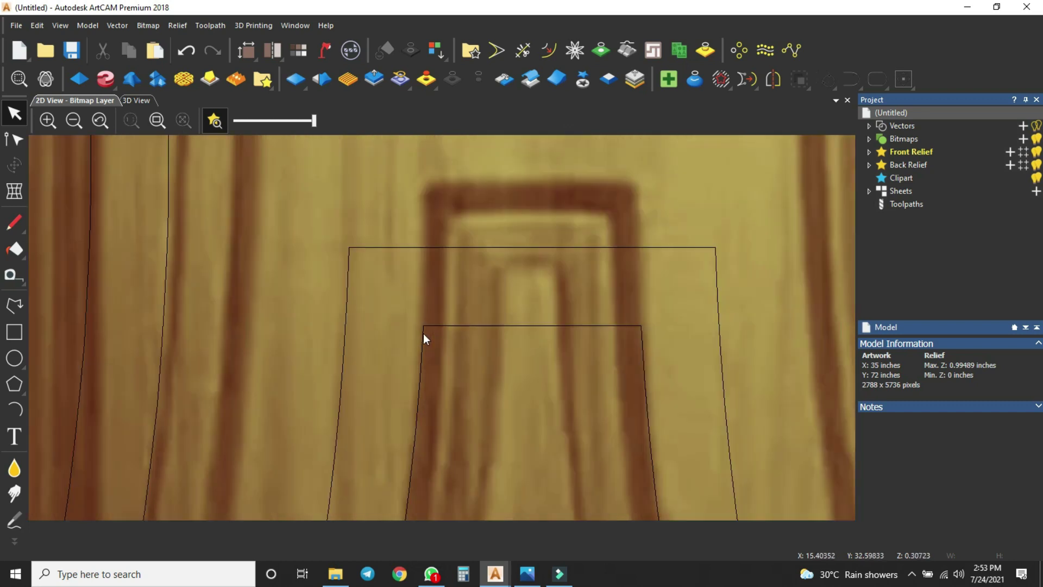
pyautogui.scroll(-3, 418, 348)
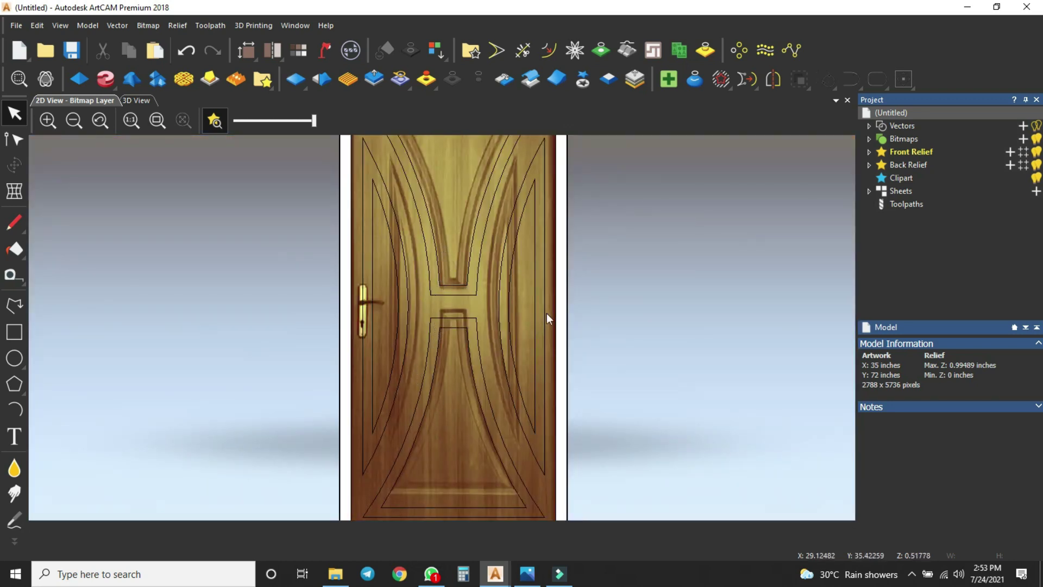
pyautogui.scroll(2, 487, 309)
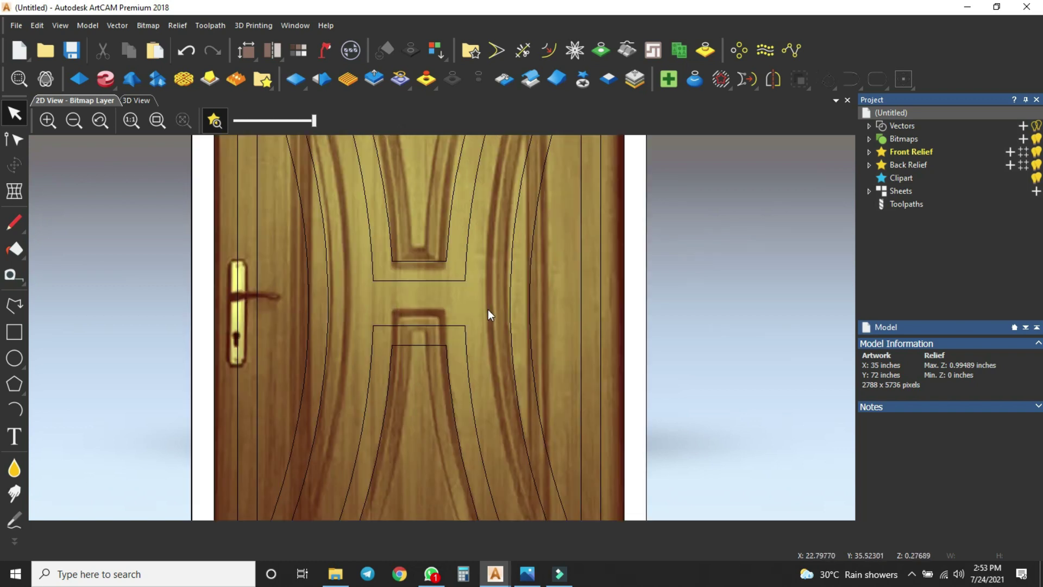
# Step: Draw a rectangle about 1.98 by 1.41 inches over the photographed groove of the right-hand side panel, near mid-height
pyautogui.click(14, 332)
pyautogui.scroll(3, 484, 275)
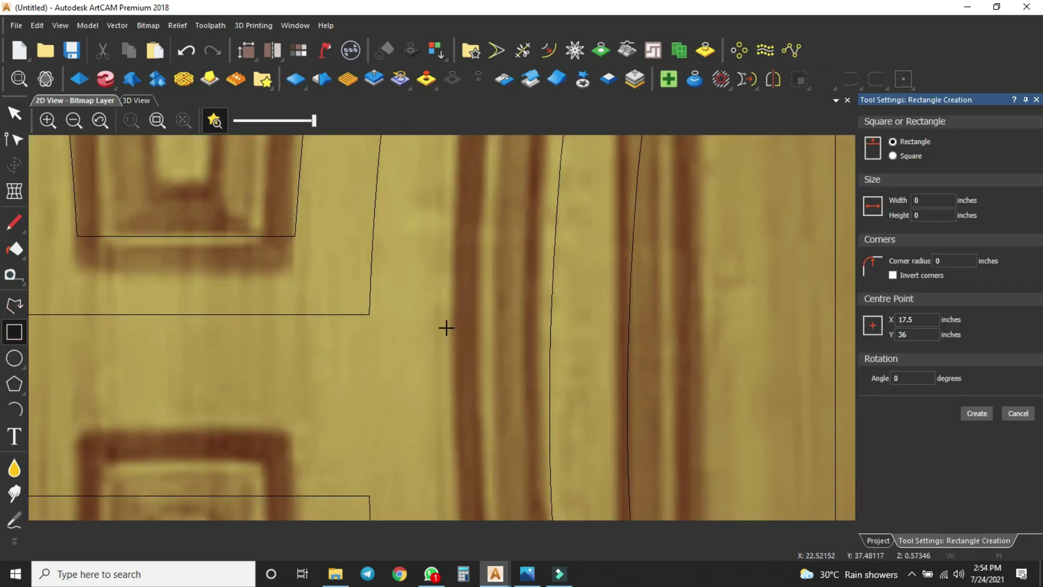
pyautogui.scroll(-2, 489, 339)
pyautogui.scroll(-2, 443, 327)
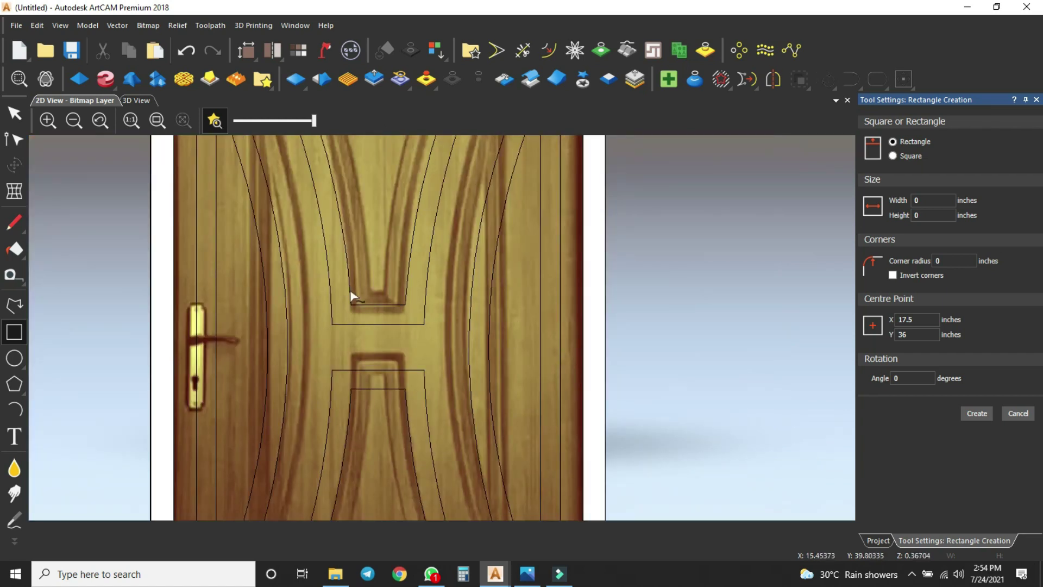
pyautogui.scroll(-2, 336, 339)
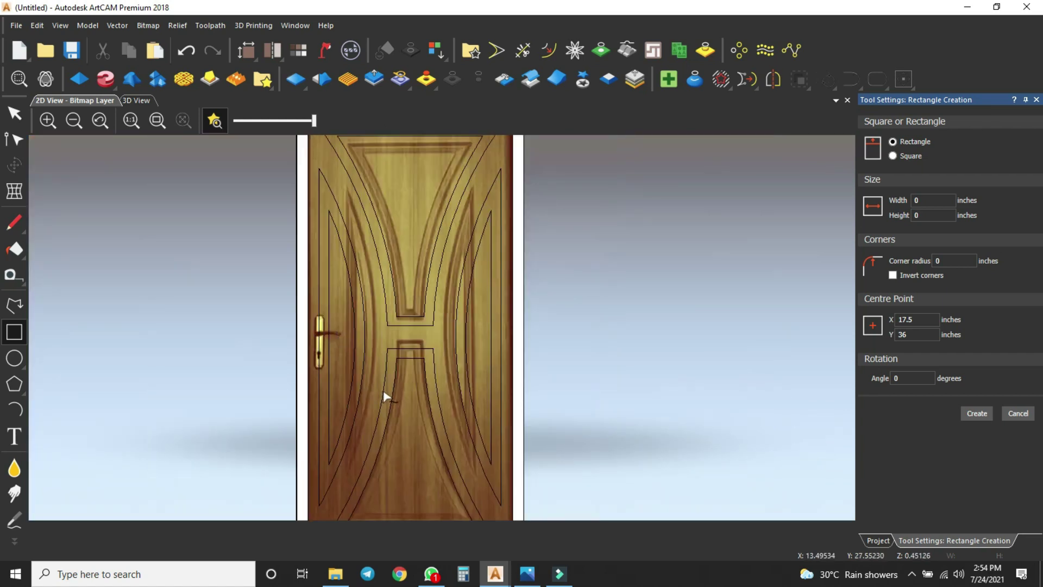
pyautogui.scroll(2, 385, 397)
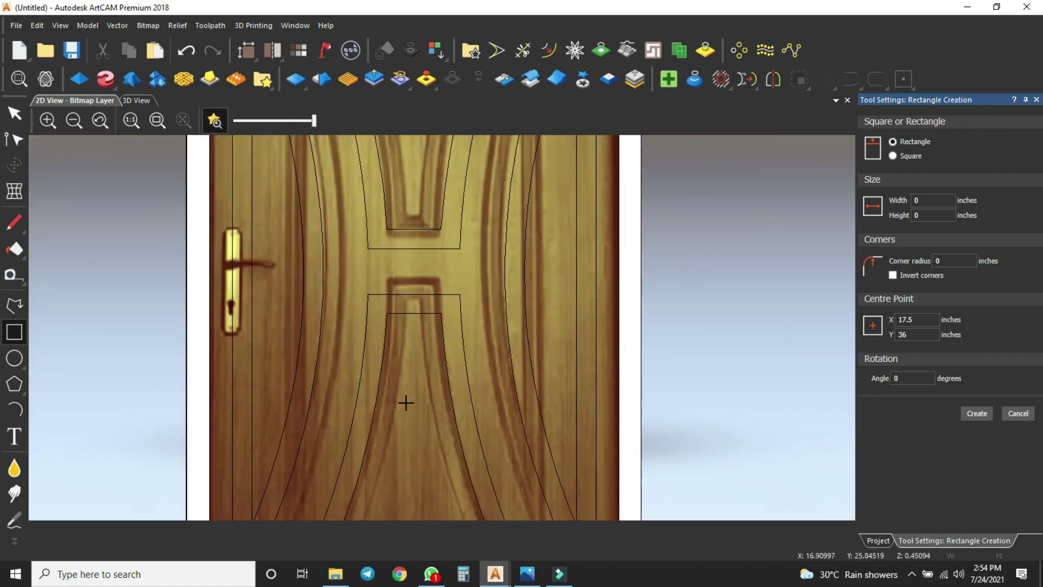
pyautogui.scroll(-2, 321, 368)
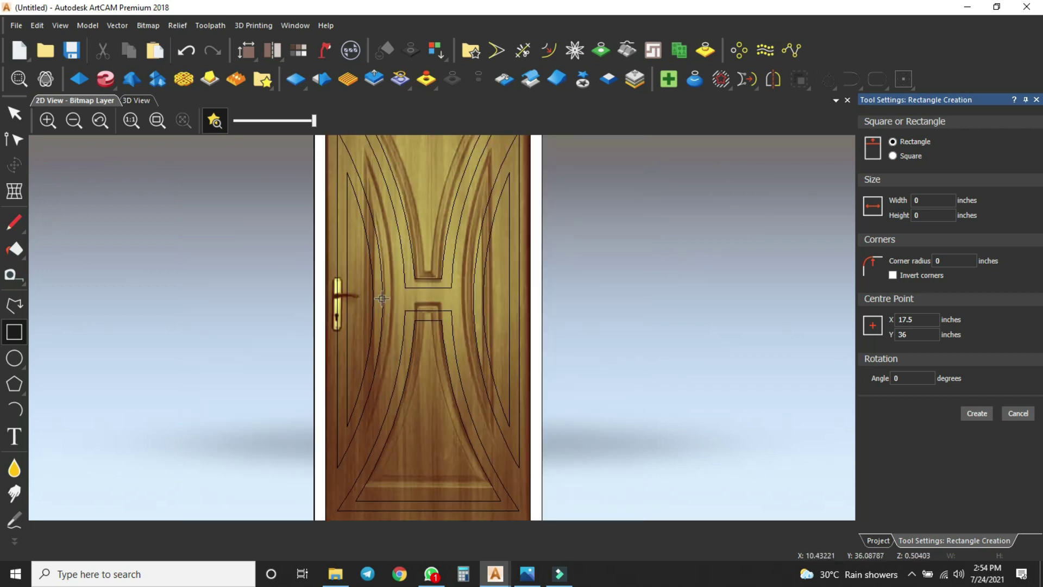
pyautogui.scroll(-2, 355, 366)
pyautogui.scroll(4, 409, 198)
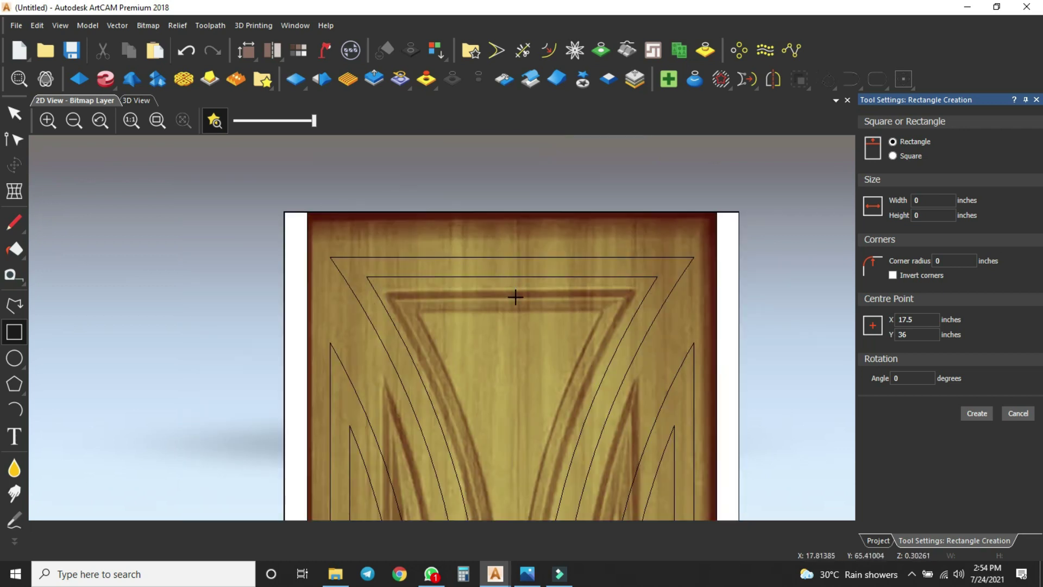
pyautogui.scroll(3, 515, 297)
pyautogui.scroll(-5, 496, 377)
pyautogui.scroll(-2, 475, 382)
pyautogui.scroll(5, 477, 406)
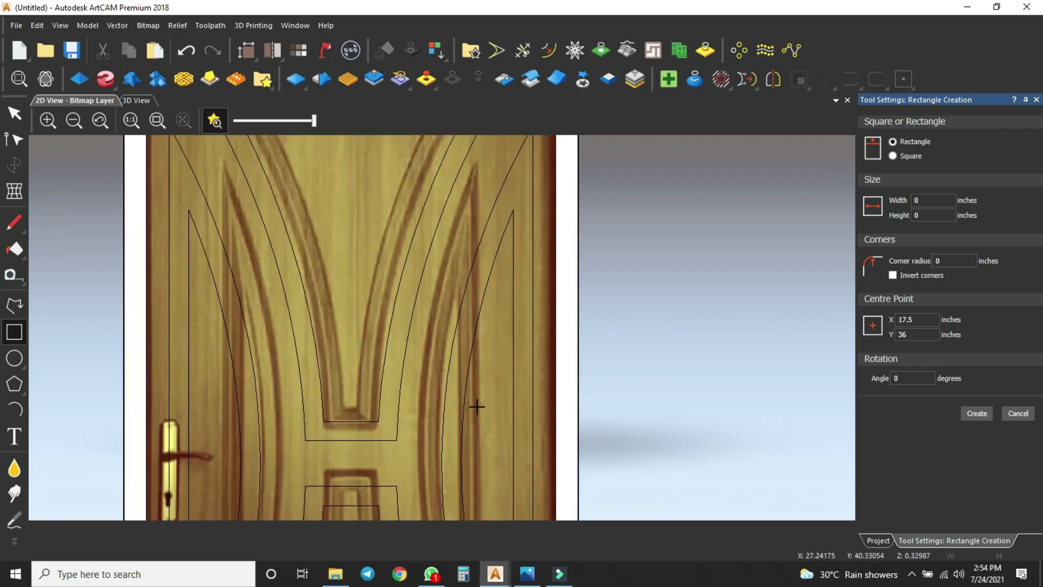
pyautogui.scroll(2, 474, 436)
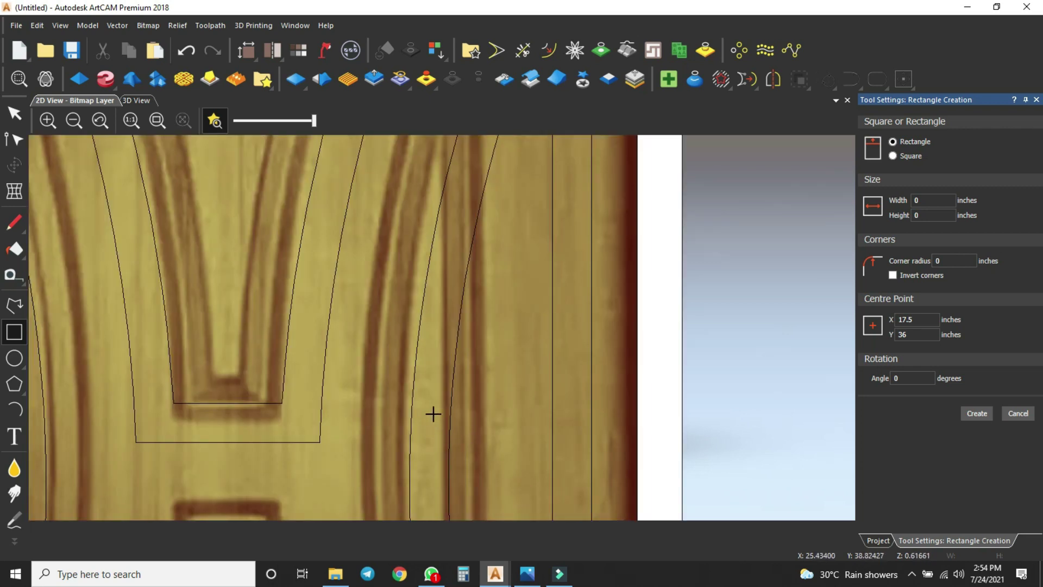
pyautogui.scroll(-5, 444, 466)
pyautogui.scroll(5, 456, 457)
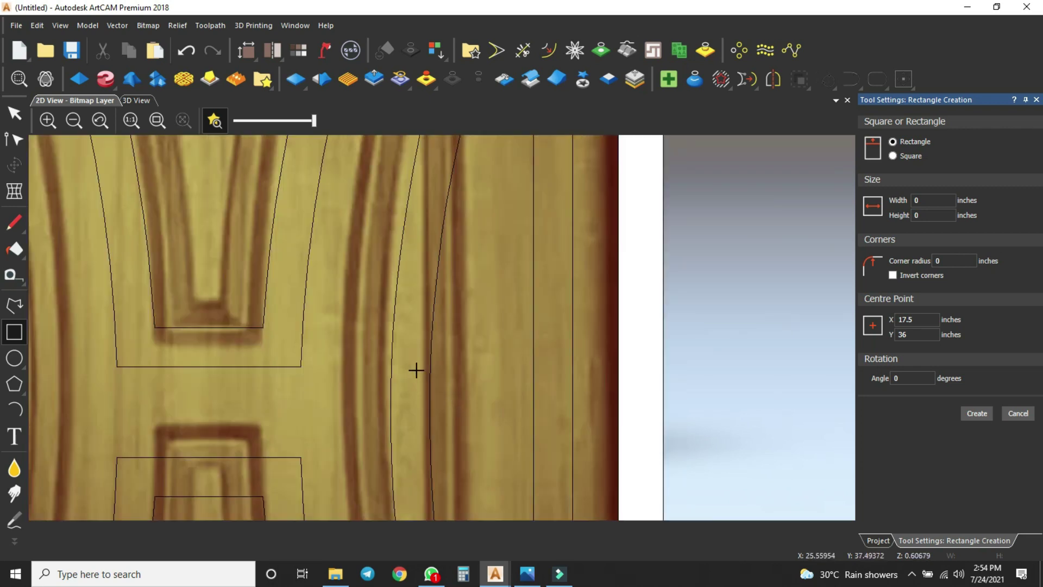
pyautogui.moveTo(422, 372); pyautogui.dragTo(473, 408)
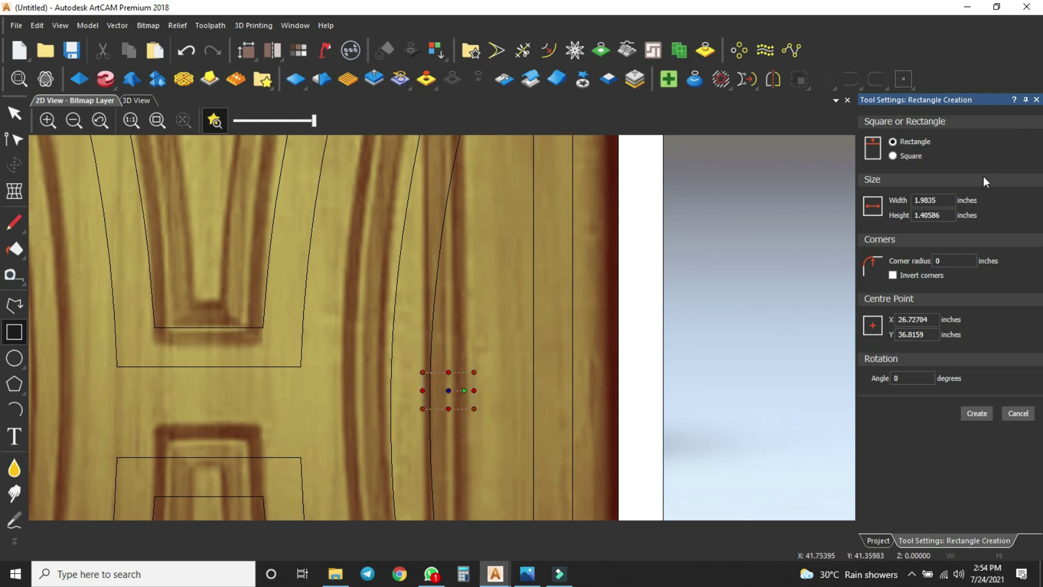
# Step: Set the groove reference rectangle to 1.5 inches wide and 0.4 inches high and create it
pyautogui.click(941, 215)
pyautogui.doubleClick(931, 200)
pyautogui.write('1.5')
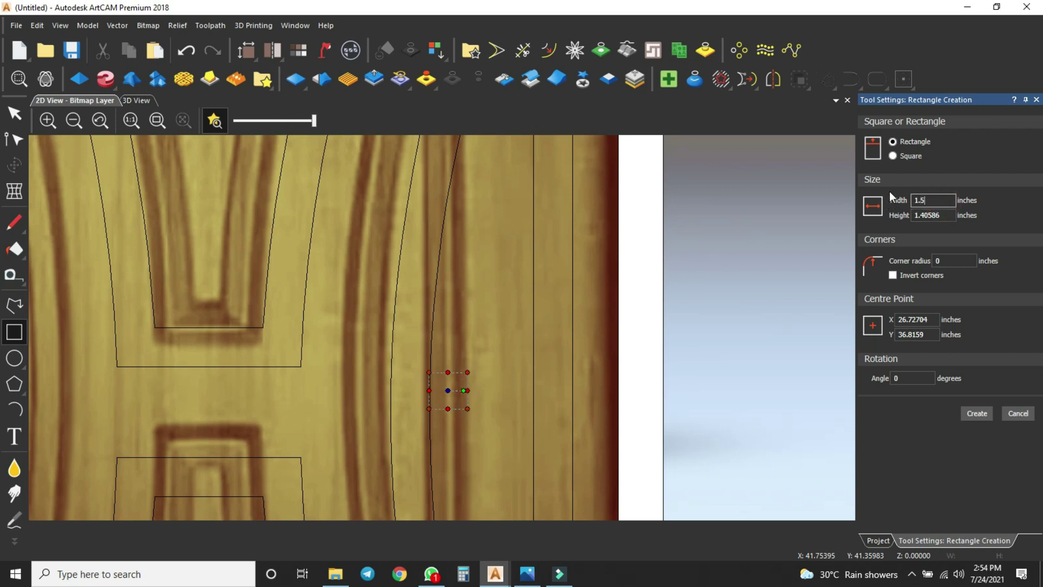
pyautogui.doubleClick(946, 216)
pyautogui.write('0.4')
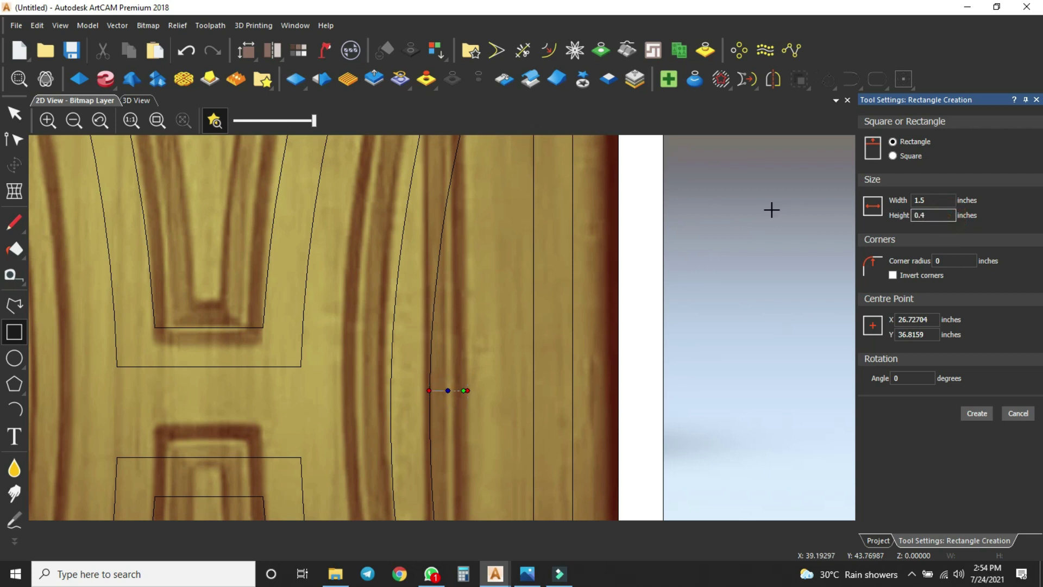
pyautogui.click(987, 416)
pyautogui.click(1013, 415)
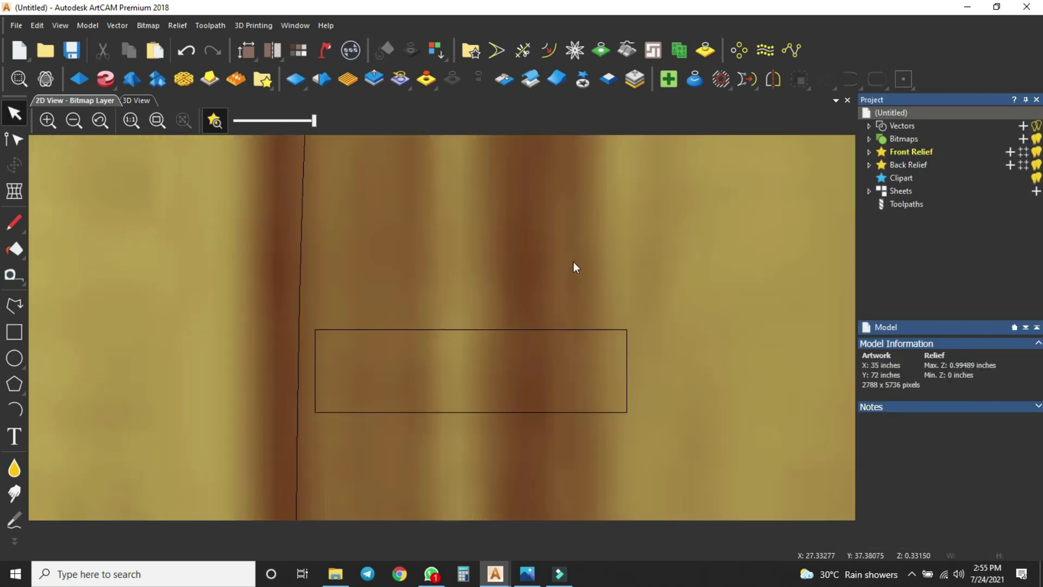
# Step: Change the model's units from inches to millimetres
pyautogui.scroll(-5, 546, 285)
pyautogui.scroll(3, 460, 310)
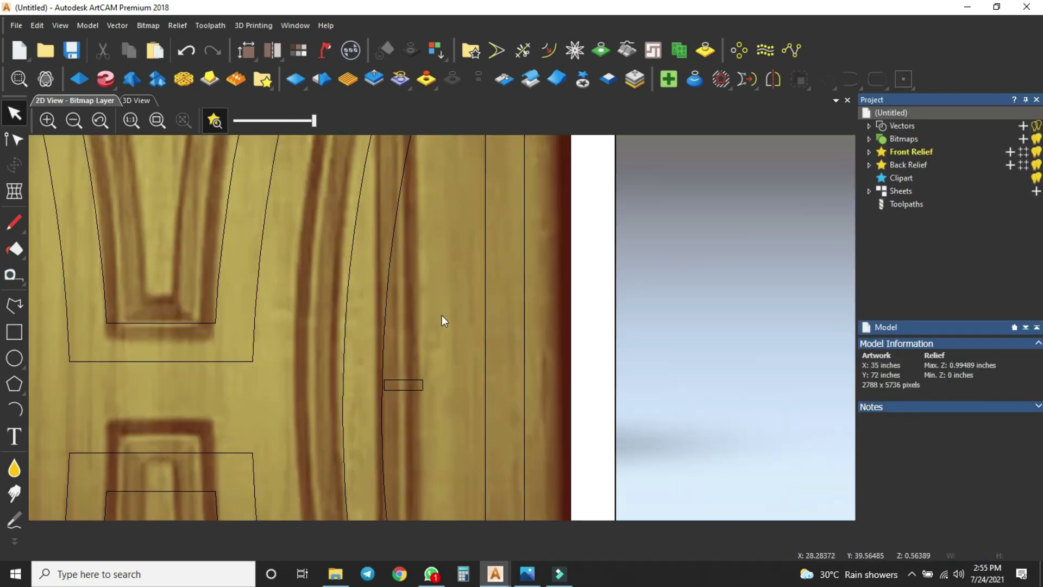
pyautogui.click(256, 51)
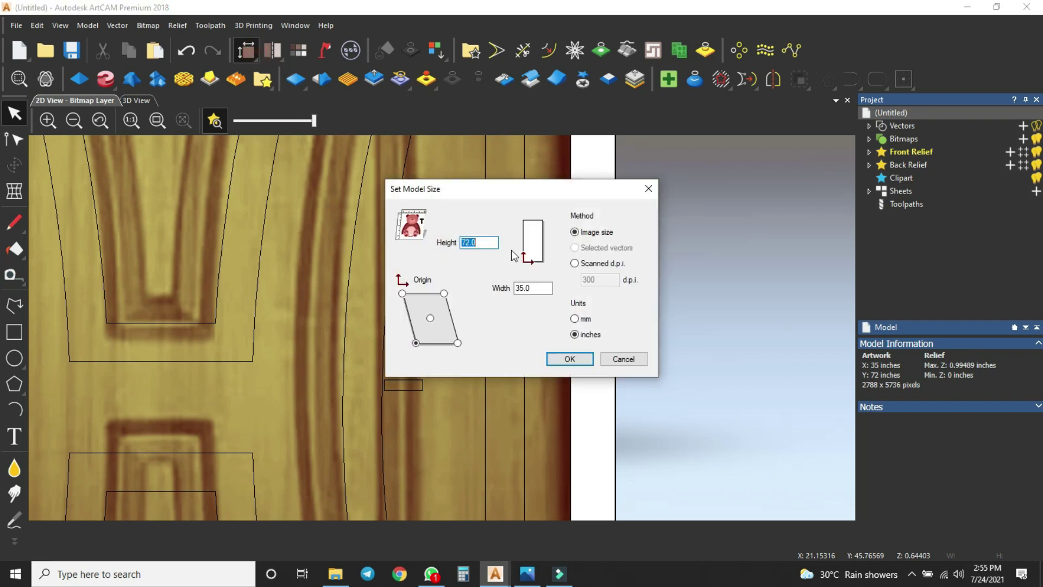
pyautogui.click(574, 318)
pyautogui.click(569, 358)
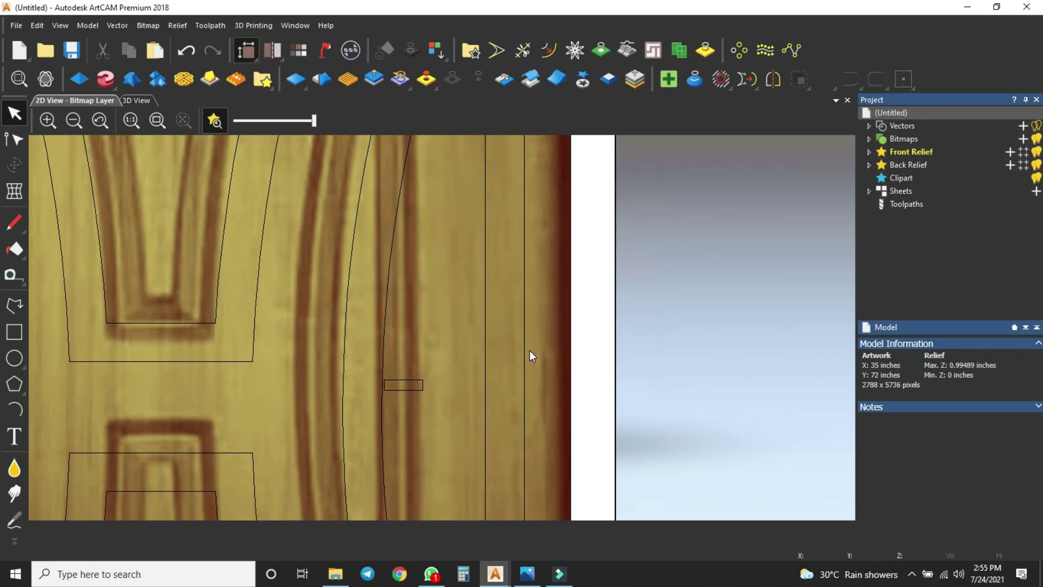
# Step: Set the small groove rectangle's height to 10 mm without maintaining its aspect ratio
pyautogui.scroll(-4, 453, 420)
pyautogui.scroll(3, 497, 323)
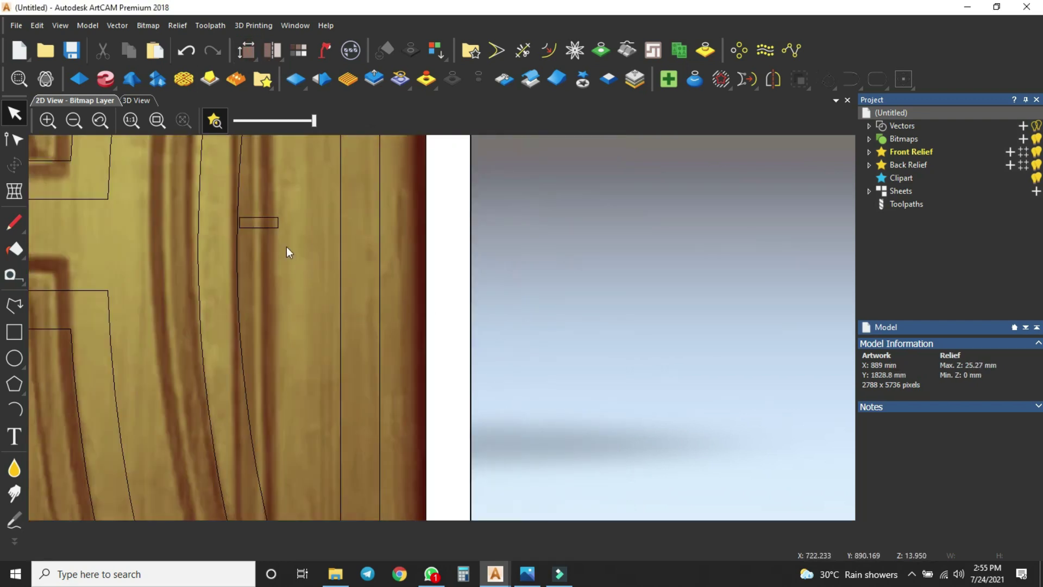
pyautogui.scroll(3, 266, 231)
pyautogui.scroll(-3, 403, 286)
pyautogui.scroll(3, 572, 321)
pyautogui.click(573, 323)
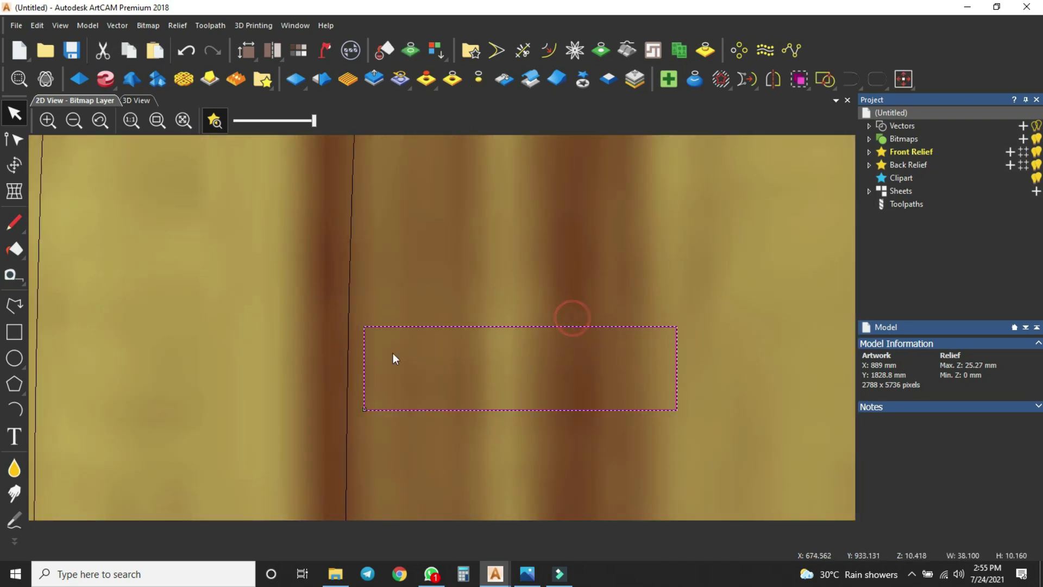
pyautogui.click(10, 168)
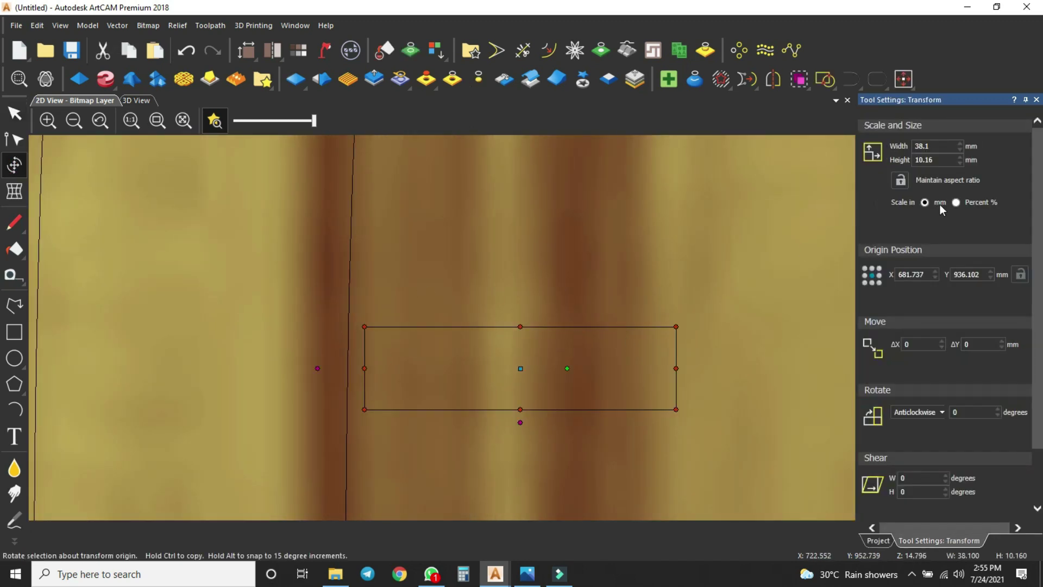
pyautogui.click(936, 160)
pyautogui.moveTo(940, 159); pyautogui.dragTo(886, 161)
pyautogui.write('10')
pyautogui.click(926, 222)
pyautogui.press('Escape')
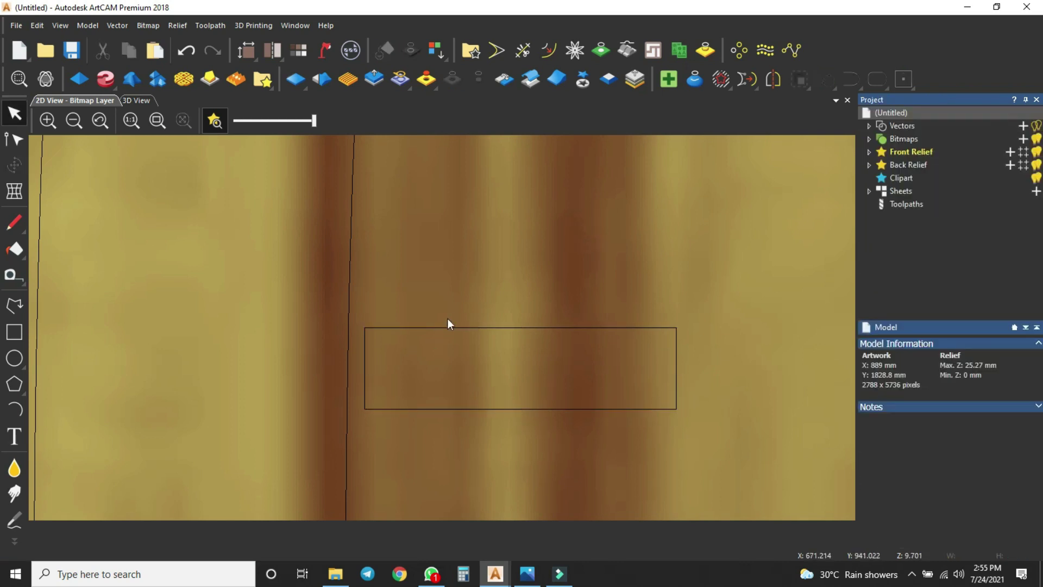
# Step: Draw a straight line along the upper edge of the small rectangle, from corner to corner
pyautogui.click(452, 327)
pyautogui.click(14, 306)
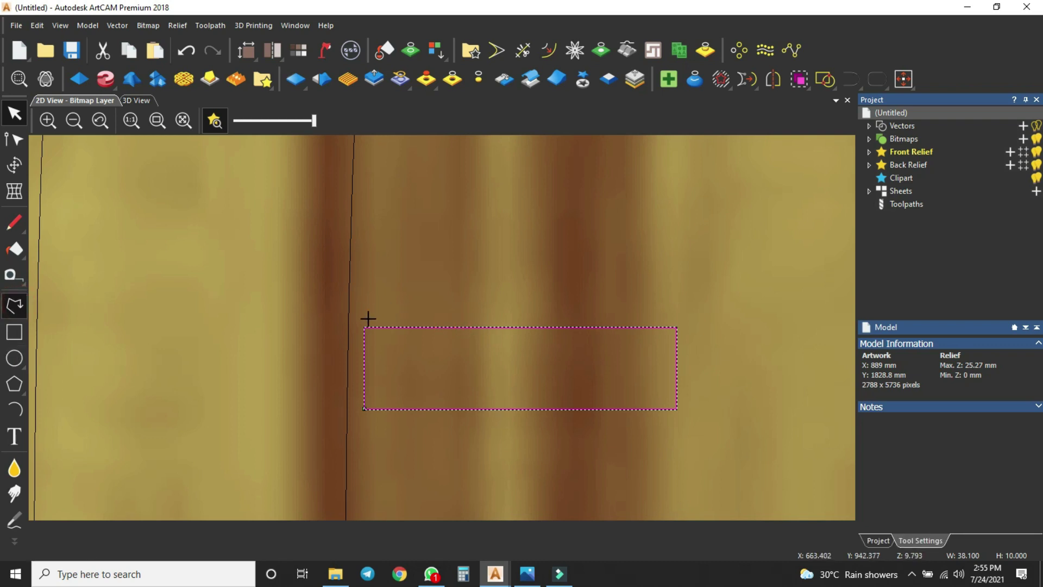
pyautogui.click(364, 327)
pyautogui.click(677, 327)
pyautogui.press('Escape')
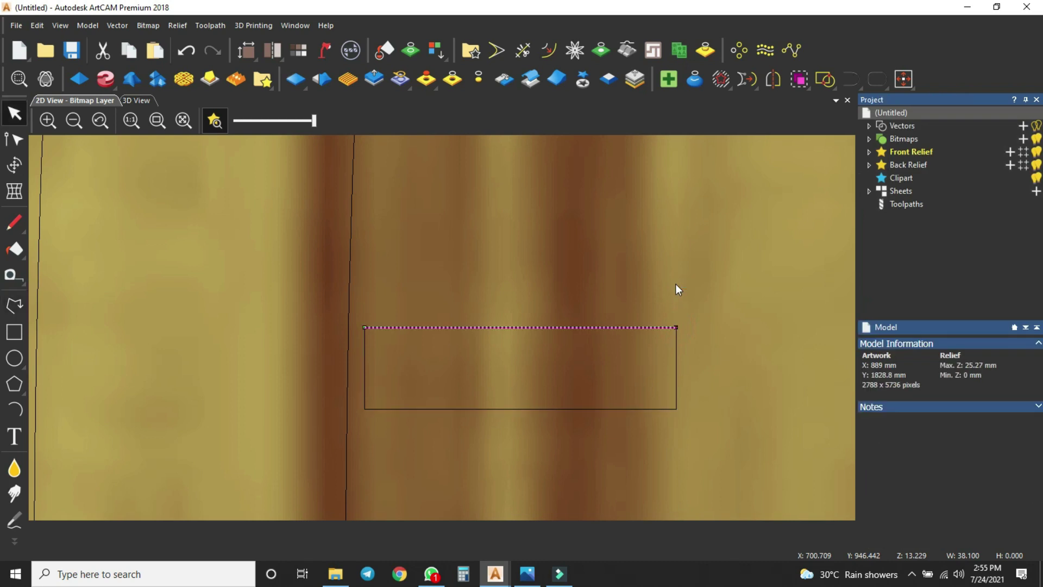
# Step: Try to offset the line on the rectangle's upper edge by 30 mm inwards/left
pyautogui.press('F9')
pyautogui.moveTo(940, 139); pyautogui.dragTo(889, 143)
pyautogui.write('30')
pyautogui.press('Return')
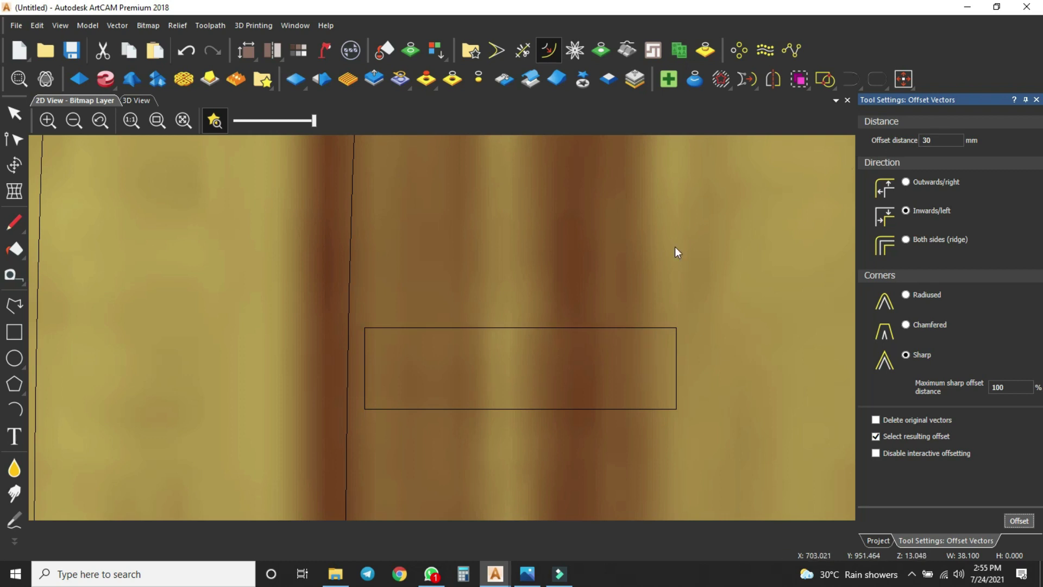
pyautogui.hotkey('ctrl', 'z')
# Step: Offset the line on the rectangle's upper edge by 3 mm outwards/right, so it runs inside the rectangle
pyautogui.click(937, 142)
pyautogui.write('3')
pyautogui.press('Return')
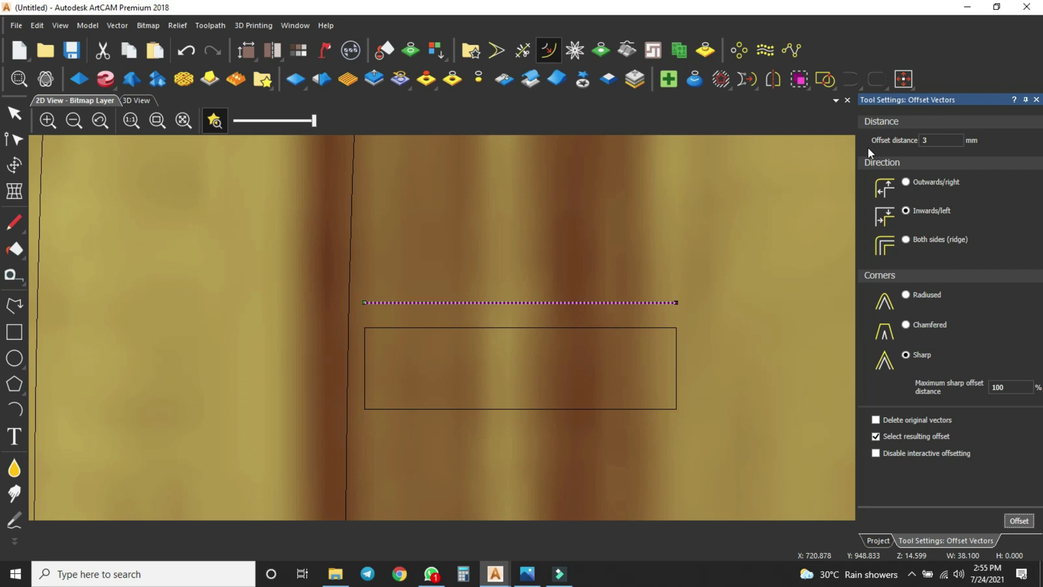
pyautogui.hotkey('ctrl', 'z')
pyautogui.click(905, 181)
pyautogui.click(1006, 523)
pyautogui.click(1018, 518)
pyautogui.click(756, 258)
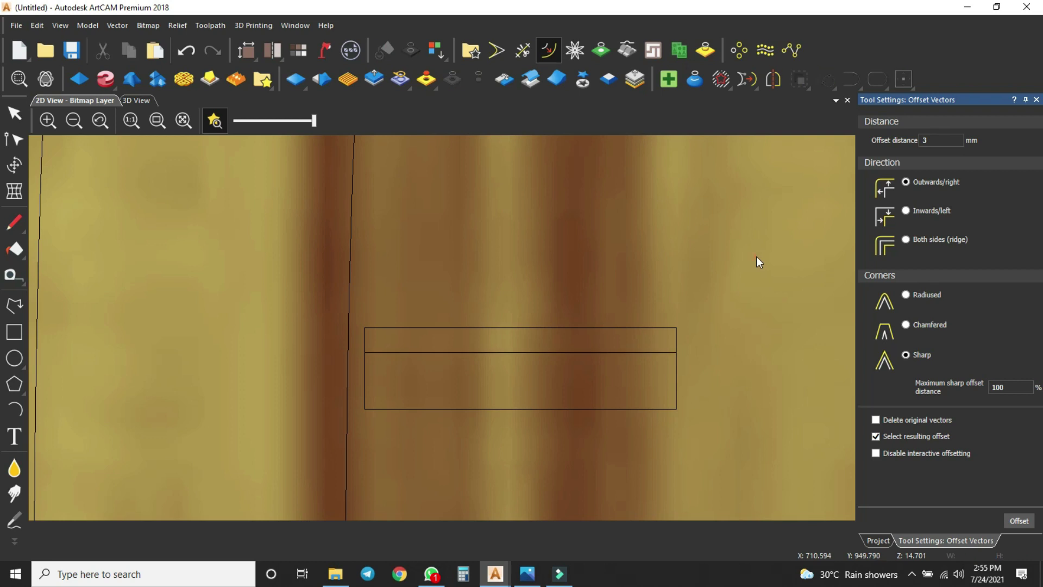
pyautogui.click(1036, 99)
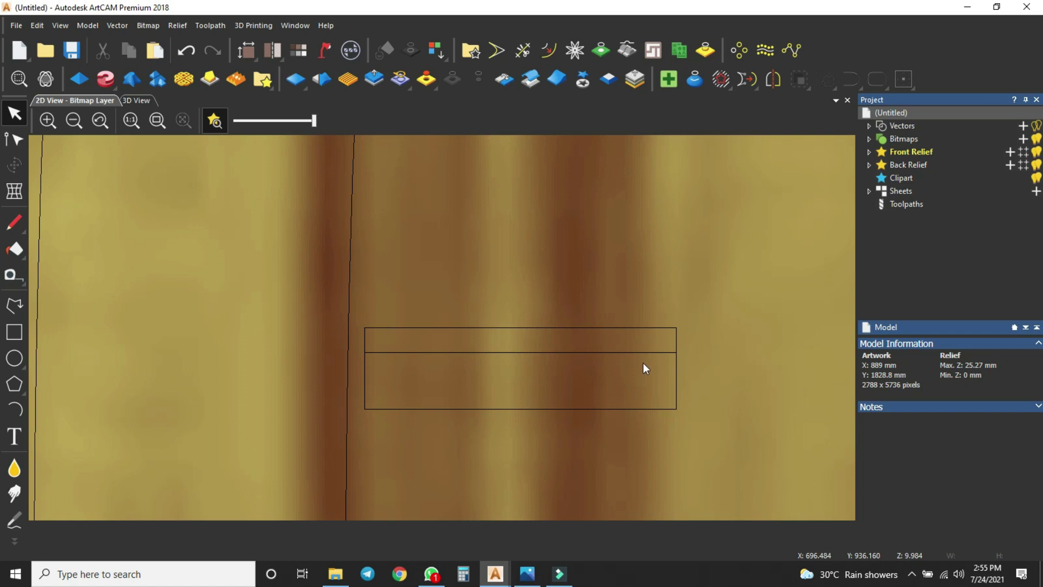
# Step: Draw a circle of 3 mm radius centred where the offset line meets the rectangle's right edge
pyautogui.click(15, 408)
pyautogui.scroll(2, 679, 334)
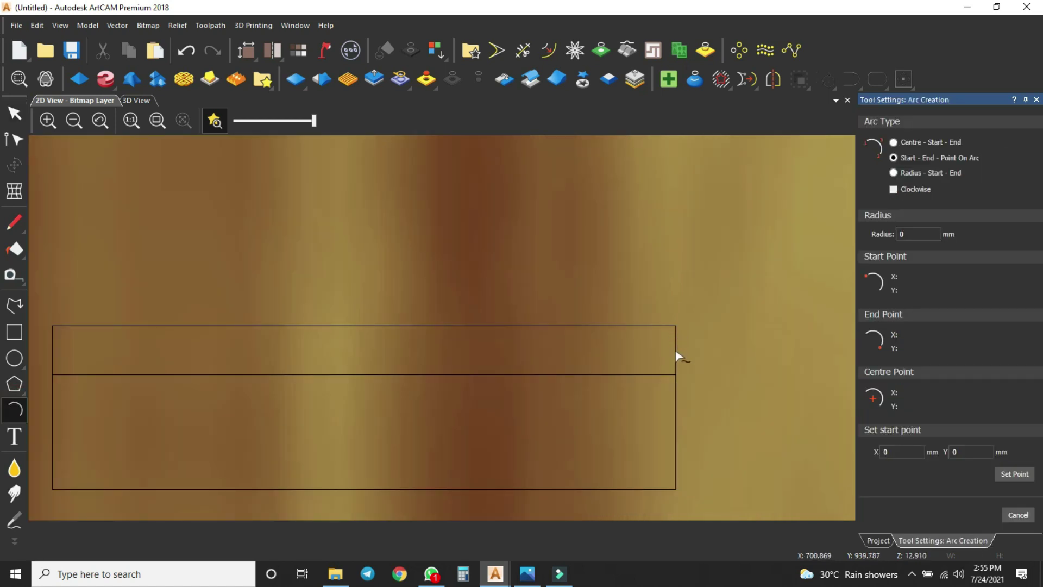
pyautogui.click(14, 358)
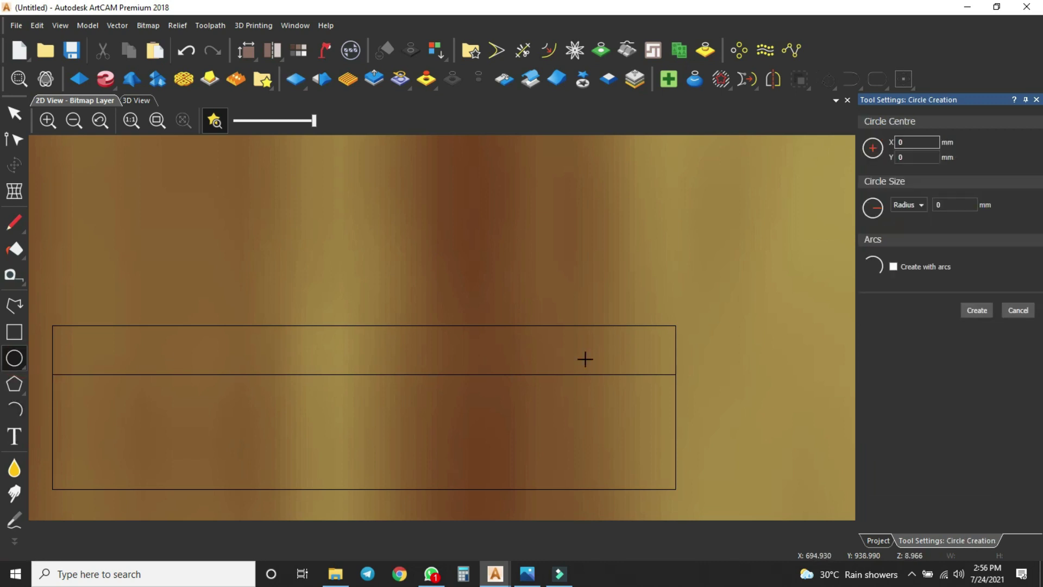
pyautogui.click(676, 374)
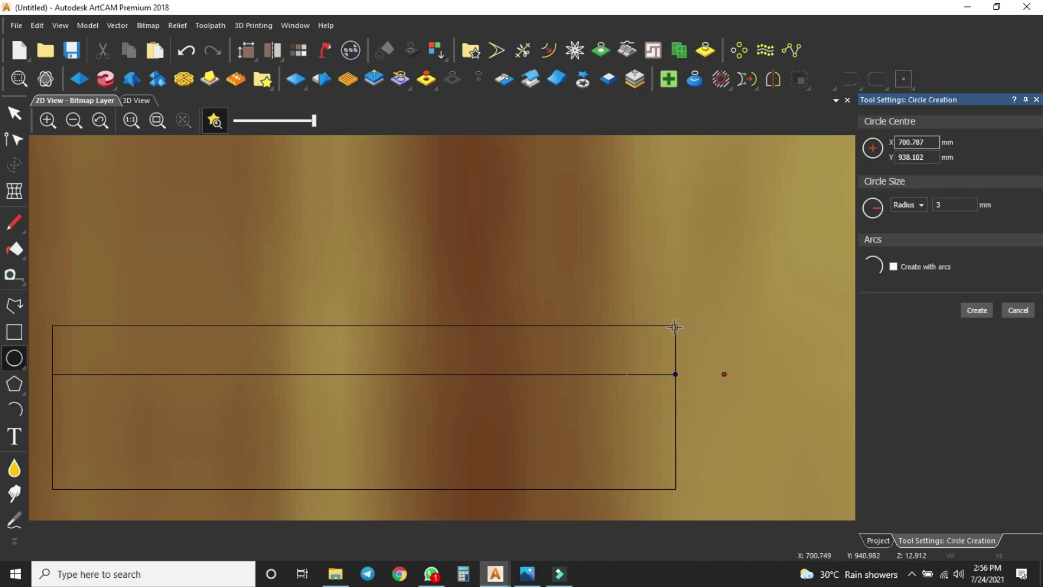
pyautogui.click(675, 326)
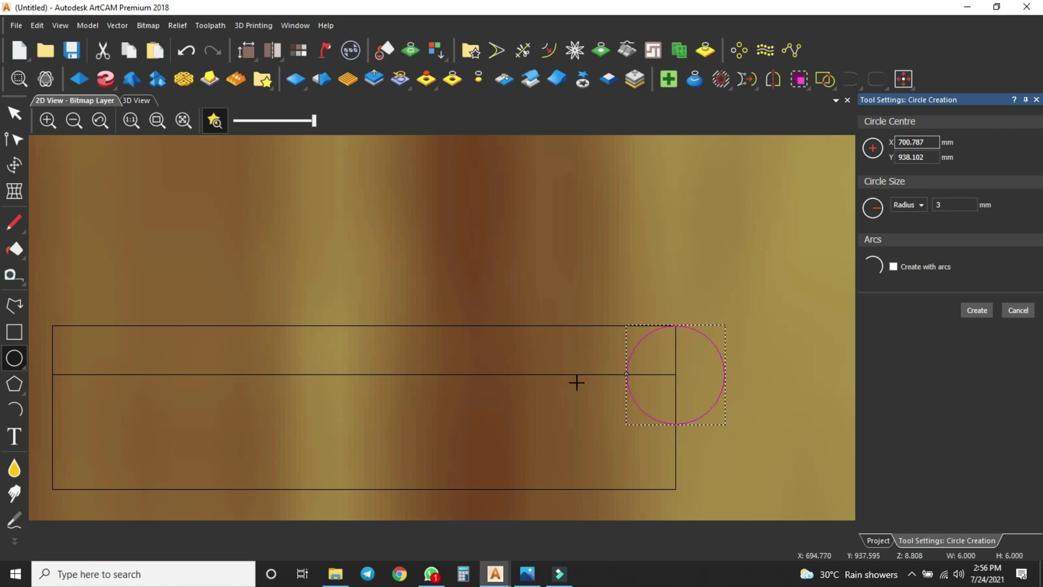
pyautogui.scroll(-2, 442, 330)
pyautogui.click(16, 114)
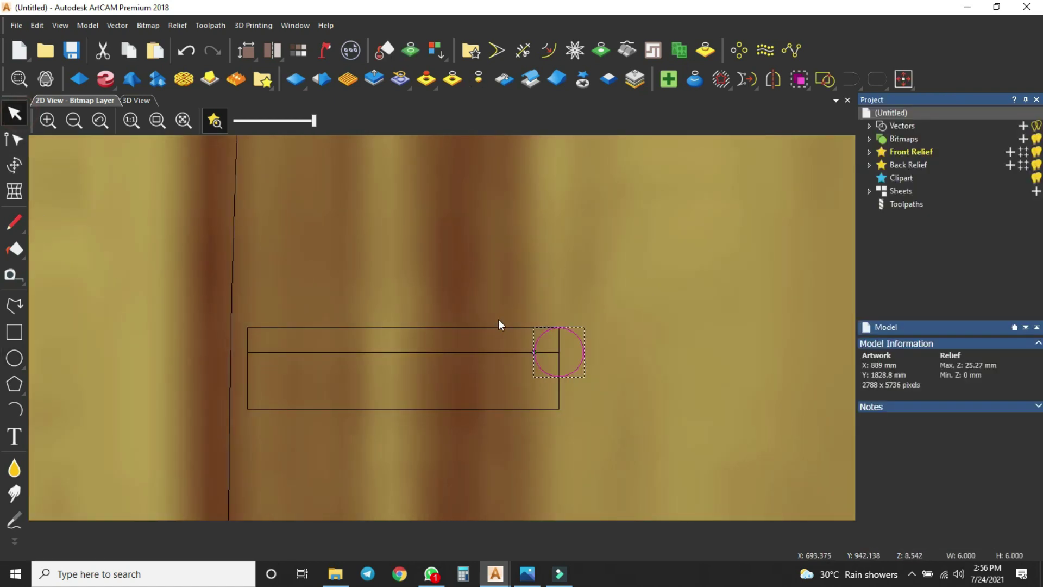
# Step: Copy the 3 mm radius circle to the point where the offset line meets the rectangle's left edge
pyautogui.scroll(2, 497, 318)
pyautogui.click(733, 321)
pyautogui.click(679, 365)
pyautogui.scroll(-2, 703, 388)
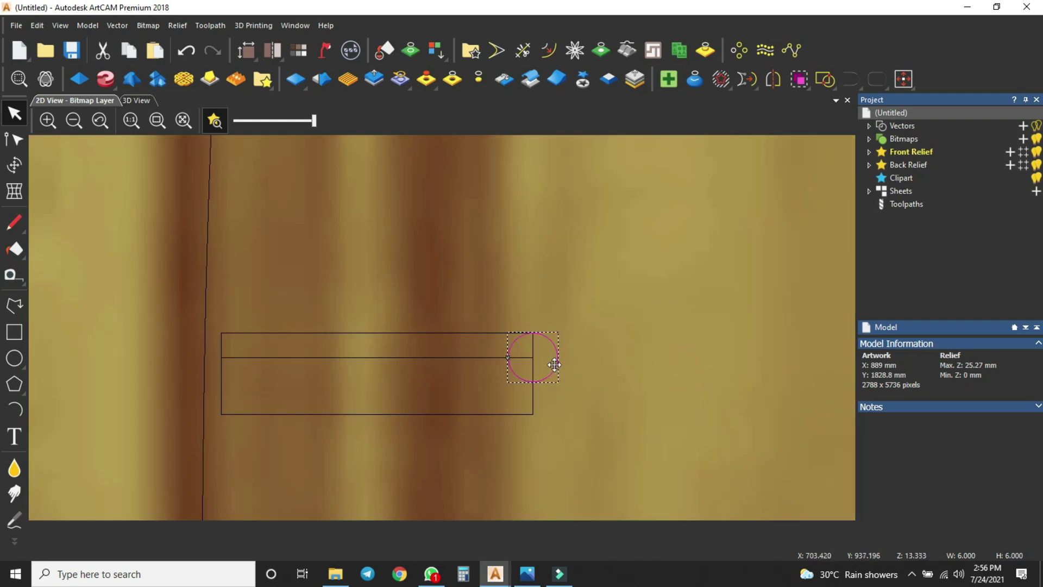
pyautogui.moveTo(519, 362); pyautogui.dragTo(222, 358)
pyautogui.click(277, 294)
pyautogui.scroll(-1, 344, 347)
pyautogui.scroll(1, 344, 346)
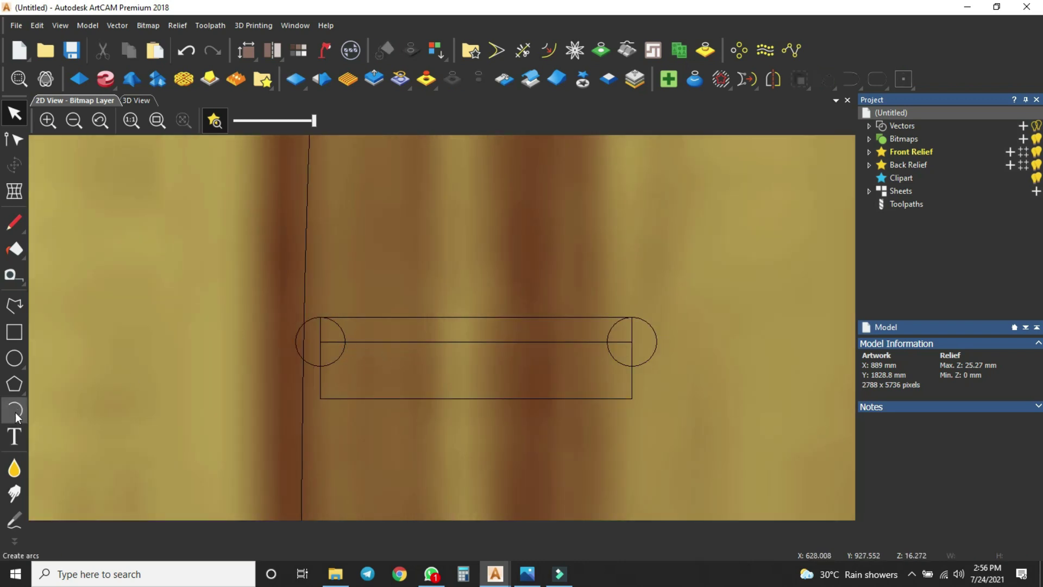
# Step: Draw a V-shaped polyline from the left circle's inner side to the rectangle's lower edge, right of its middle, and up to the right circle's inner side
pyautogui.click(12, 307)
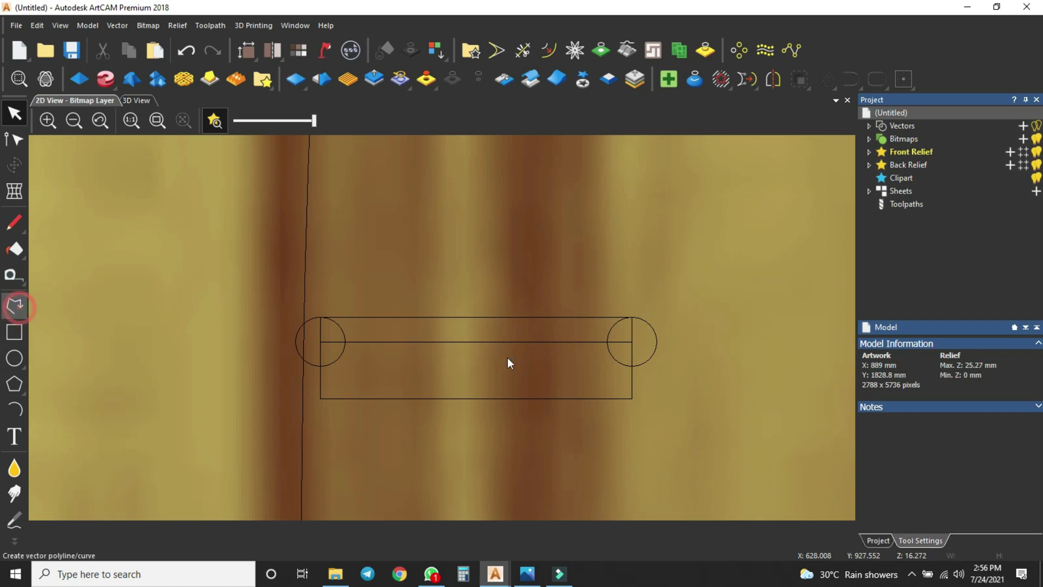
pyautogui.click(345, 342)
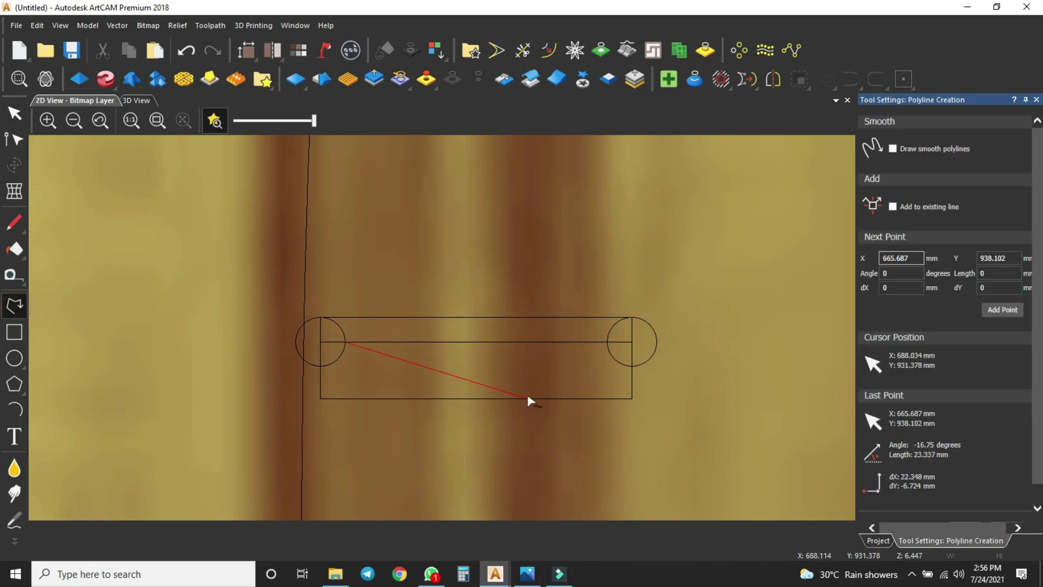
pyautogui.click(543, 399)
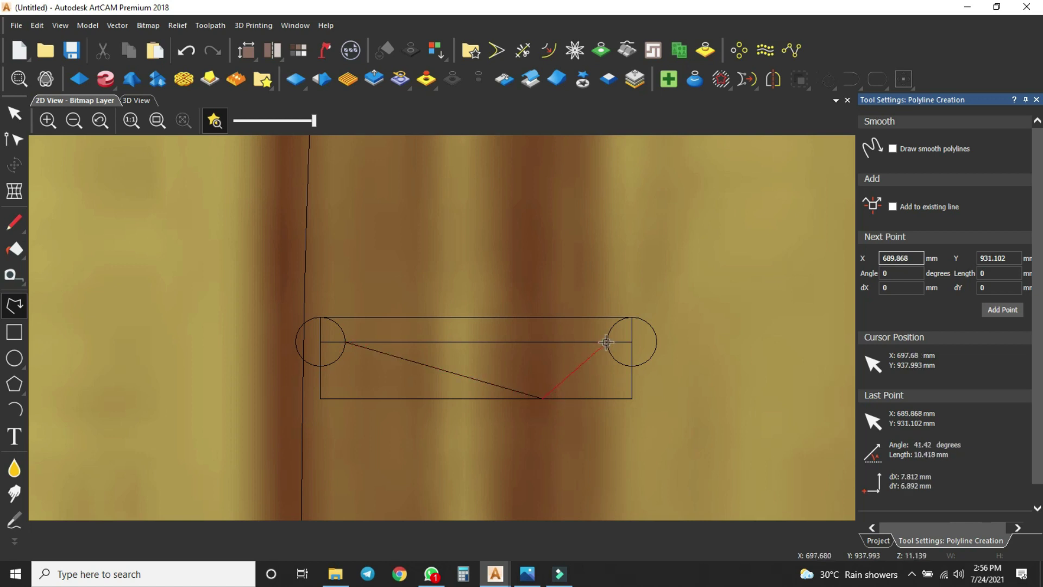
pyautogui.click(606, 342)
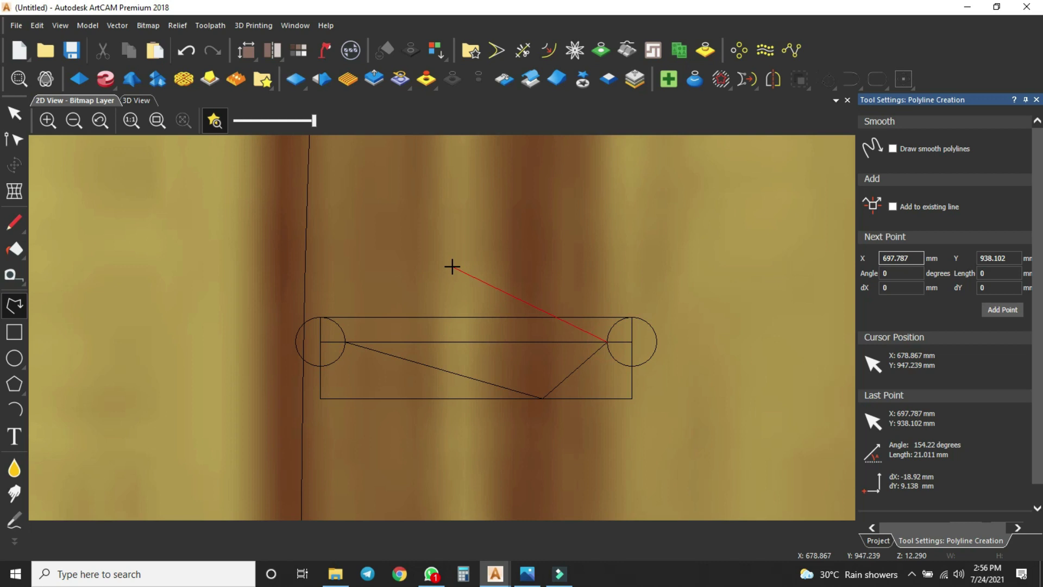
pyautogui.press('Escape')
pyautogui.click(527, 354)
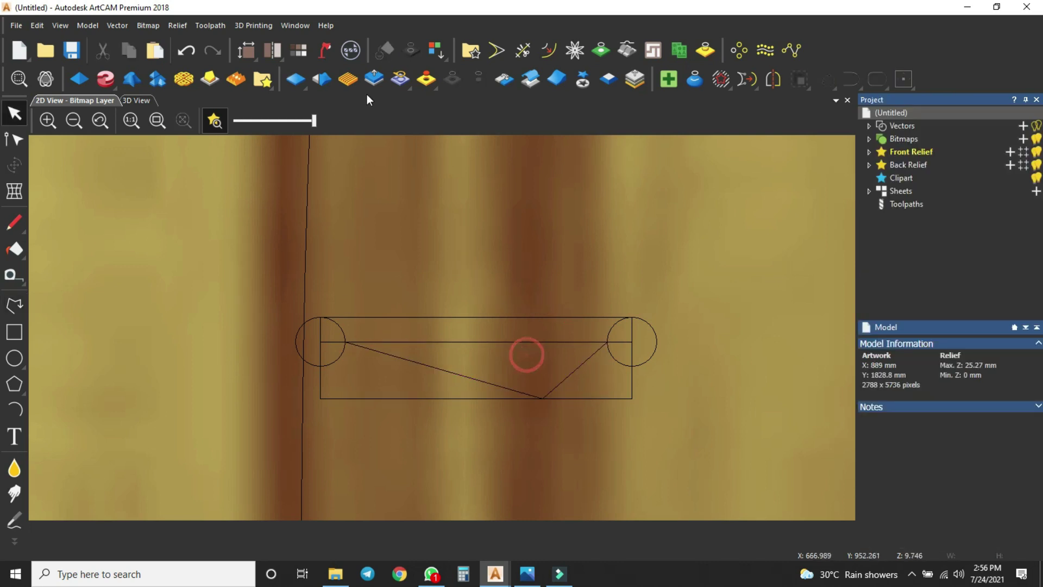
# Step: Trim away the rectangle's upper edge, the offset line and the unwanted lower arc inside the rectangle at the left circle
pyautogui.click(521, 53)
pyautogui.click(351, 319)
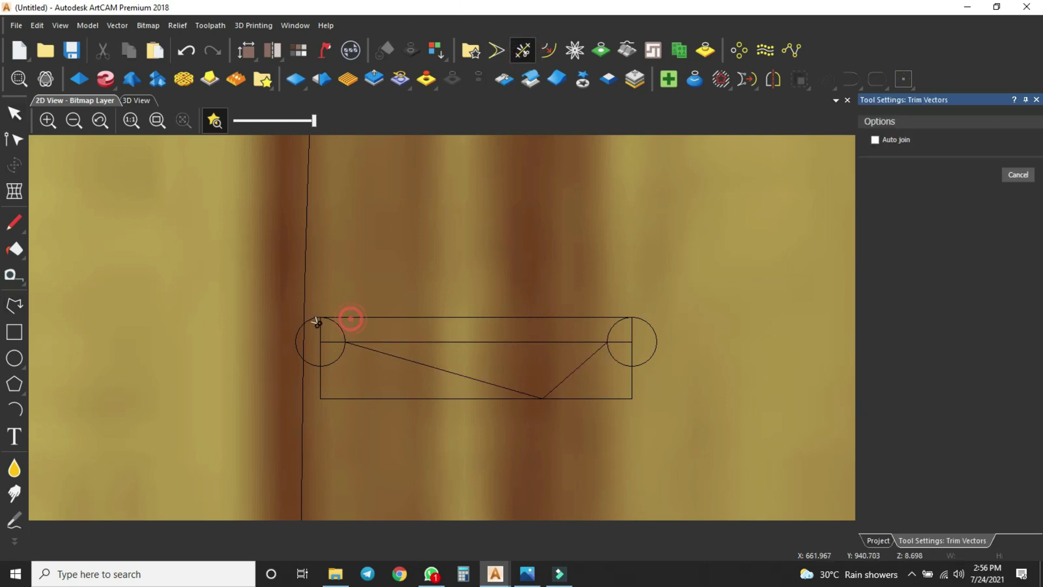
pyautogui.click(316, 319)
pyautogui.click(340, 318)
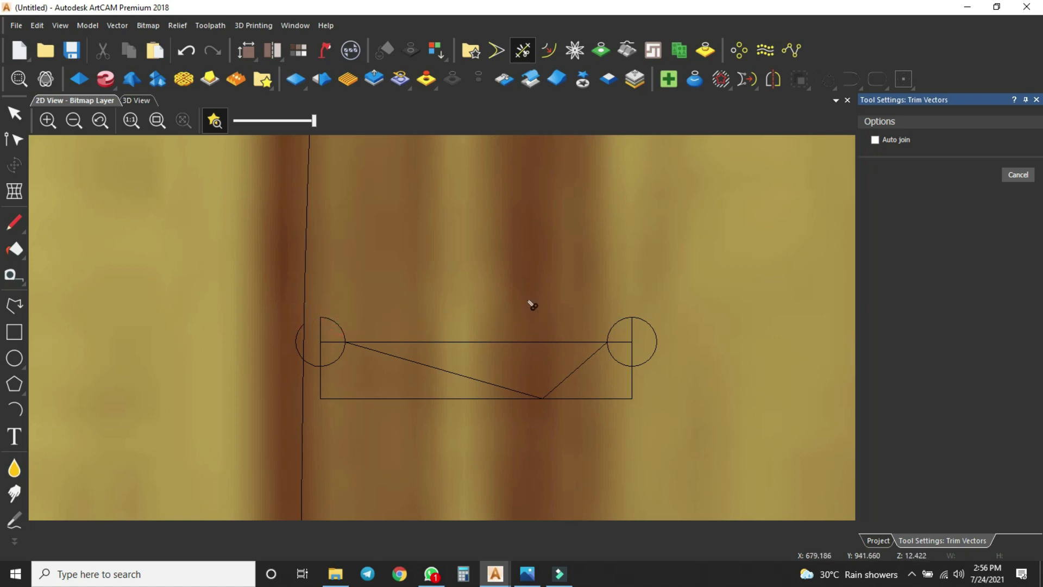
pyautogui.click(337, 345)
pyautogui.click(338, 352)
pyautogui.click(385, 341)
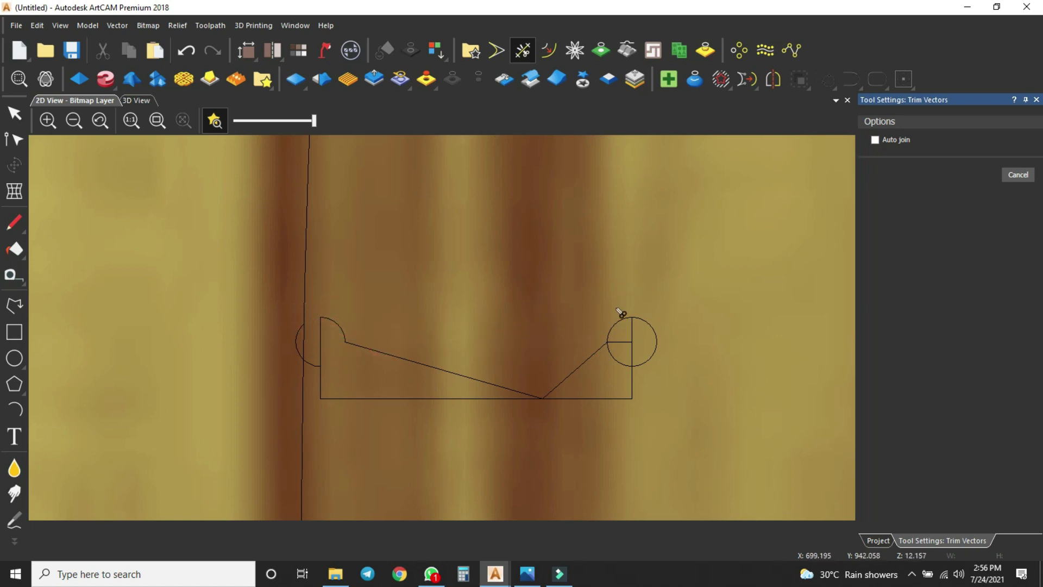
# Step: Trim the right circle to its upper inner quarter arc and remove the left circle's remaining outer arc
pyautogui.click(611, 353)
pyautogui.click(651, 325)
pyautogui.click(310, 362)
pyautogui.click(15, 113)
pyautogui.click(504, 239)
# Step: Draw a three-point arc of about 3.7 mm radius from partway up the profile's right slope to its upper end, bulging below the slope
pyautogui.scroll(-3, 520, 337)
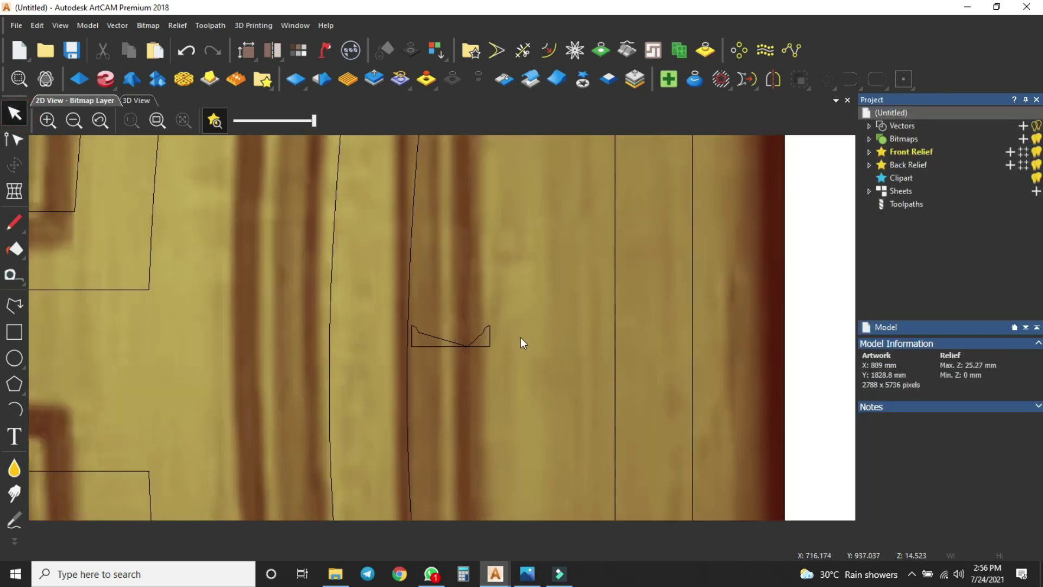
pyautogui.scroll(5, 520, 337)
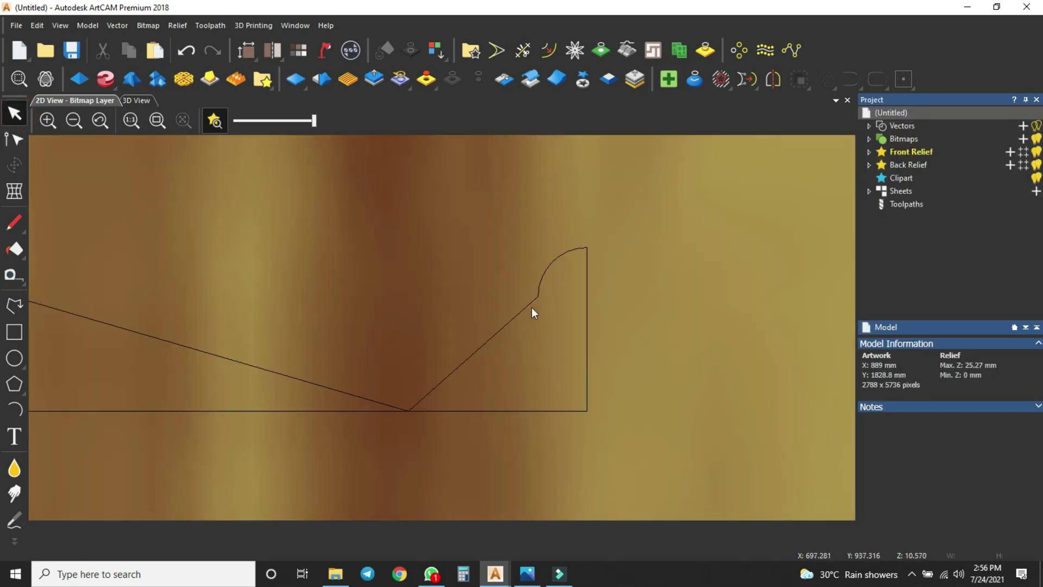
pyautogui.click(14, 409)
pyautogui.scroll(2, 505, 326)
pyautogui.click(449, 386)
pyautogui.click(581, 270)
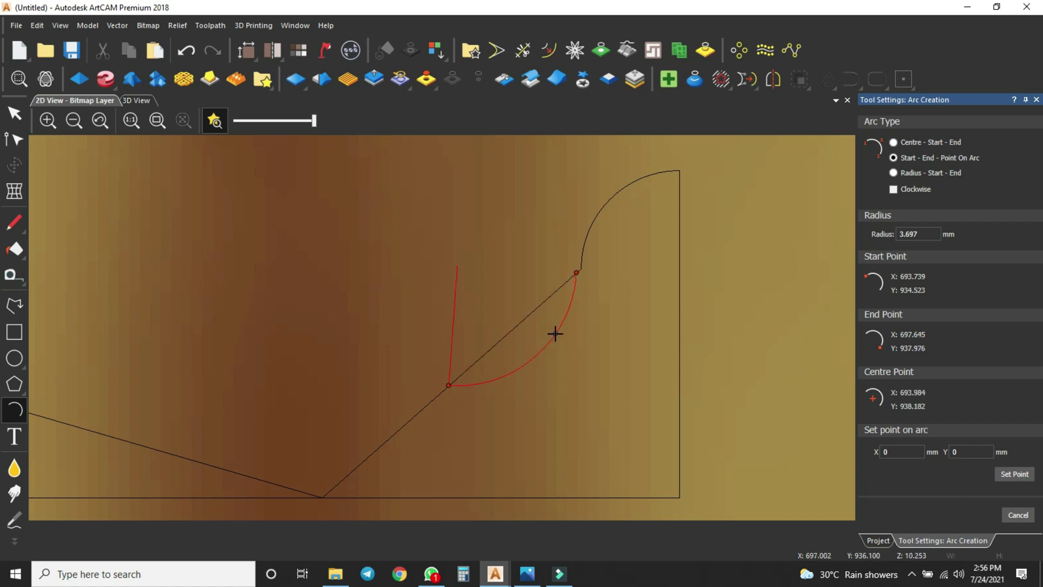
pyautogui.click(556, 333)
pyautogui.click(15, 114)
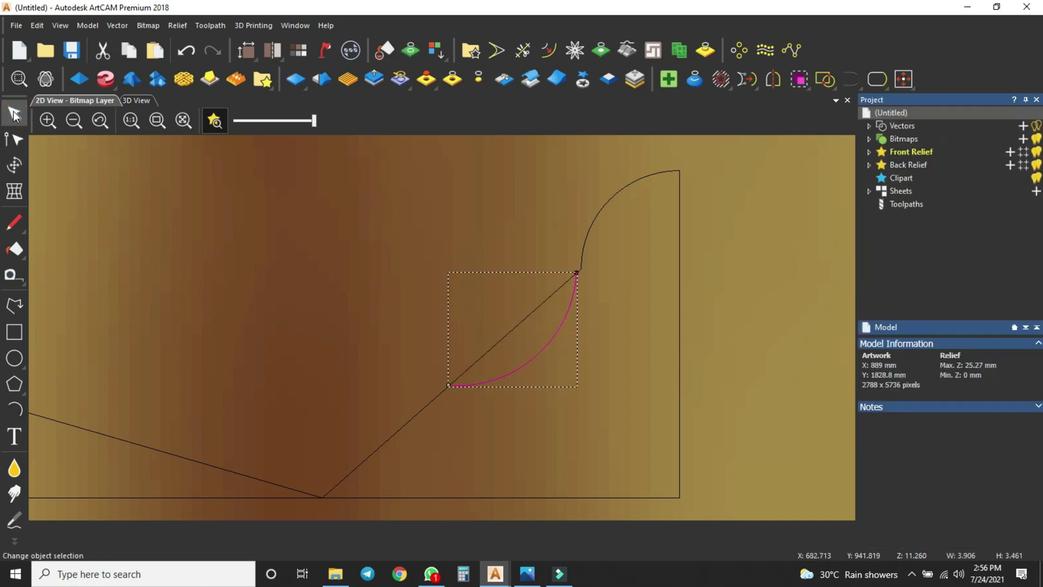
# Step: Pull both ends of the slope's arc downward toward the valley, leaving a gap between its upper end and the right quarter arc
pyautogui.click(14, 139)
pyautogui.moveTo(546, 283); pyautogui.dragTo(520, 285)
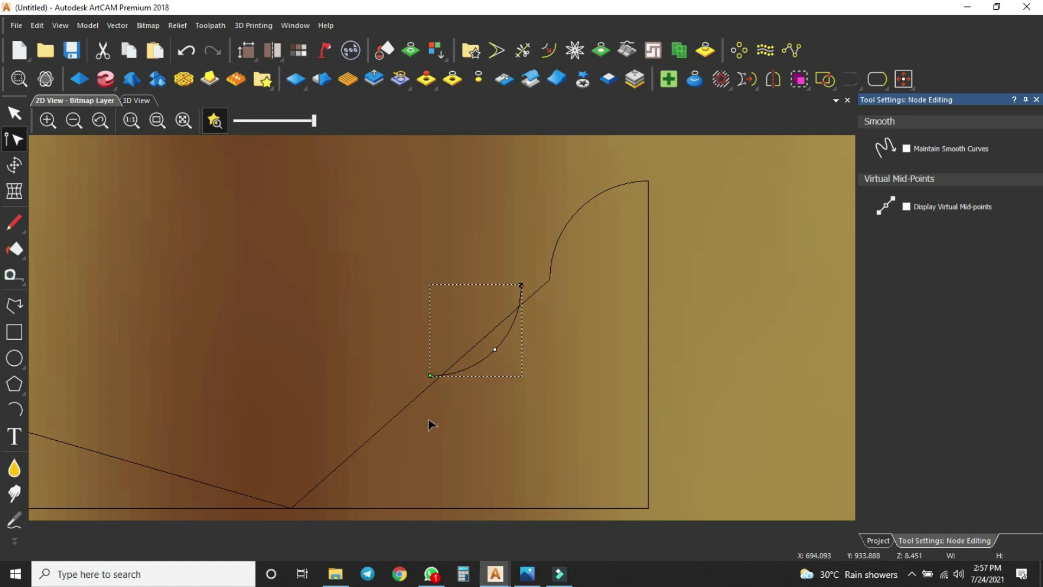
pyautogui.moveTo(429, 376); pyautogui.dragTo(405, 388)
# Step: Draw a straight line about 1 mm long from the arc's upper end to the lower end of the right quarter arc
pyautogui.click(15, 305)
pyautogui.click(520, 284)
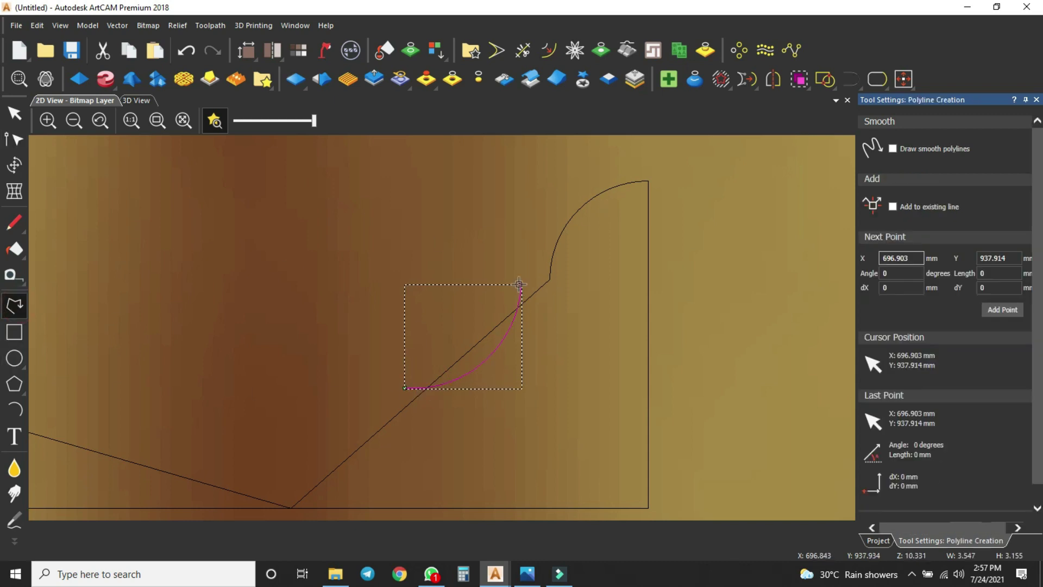
pyautogui.click(545, 271)
pyautogui.press('Escape')
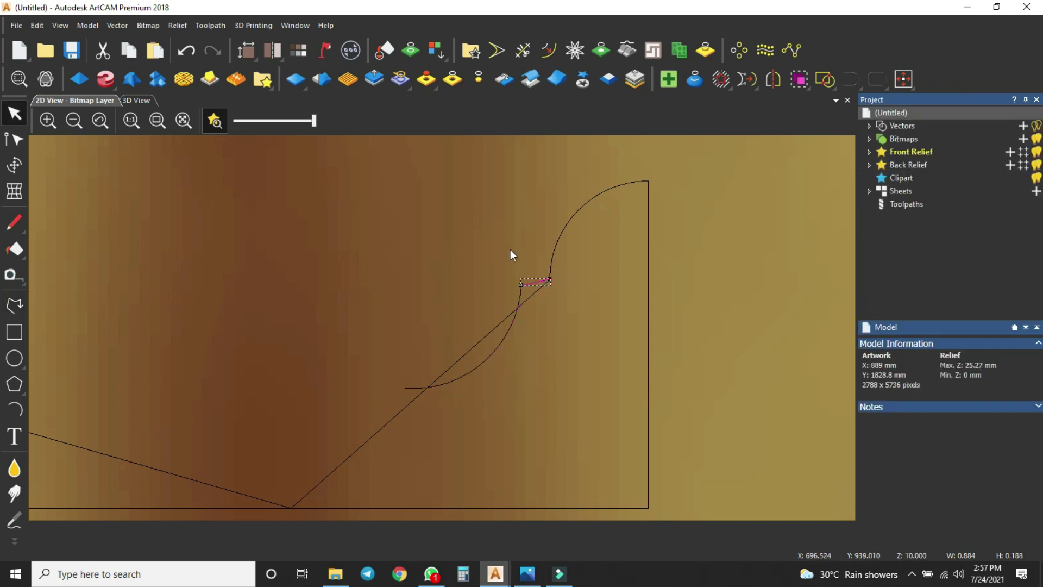
# Step: Join the slope's arc and the short connecting line into one vector at their coincident nodes
pyautogui.scroll(3, 519, 280)
pyautogui.moveTo(621, 340); pyautogui.dragTo(483, 441)
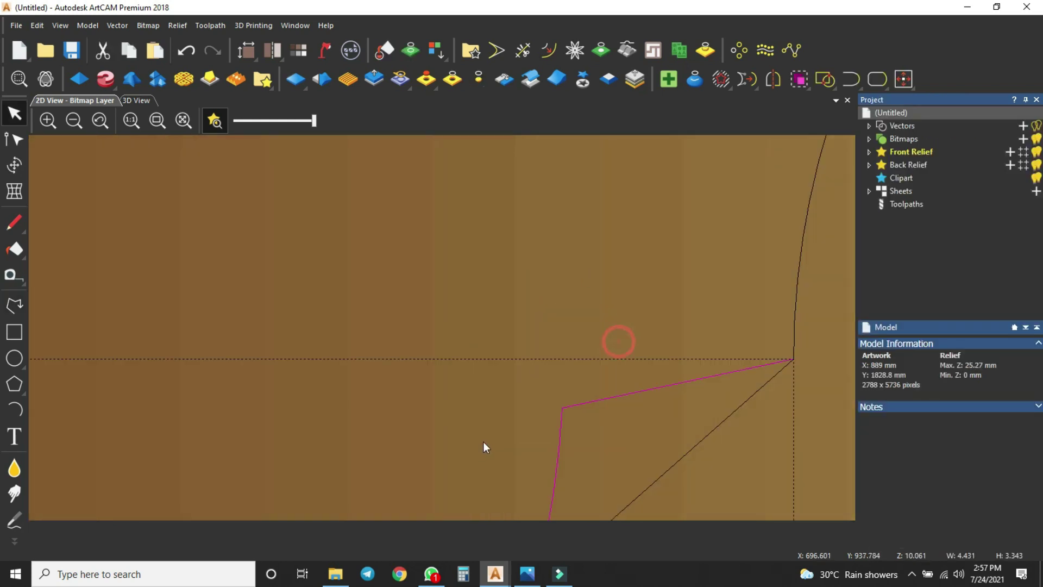
pyautogui.press('j')
pyautogui.click(561, 301)
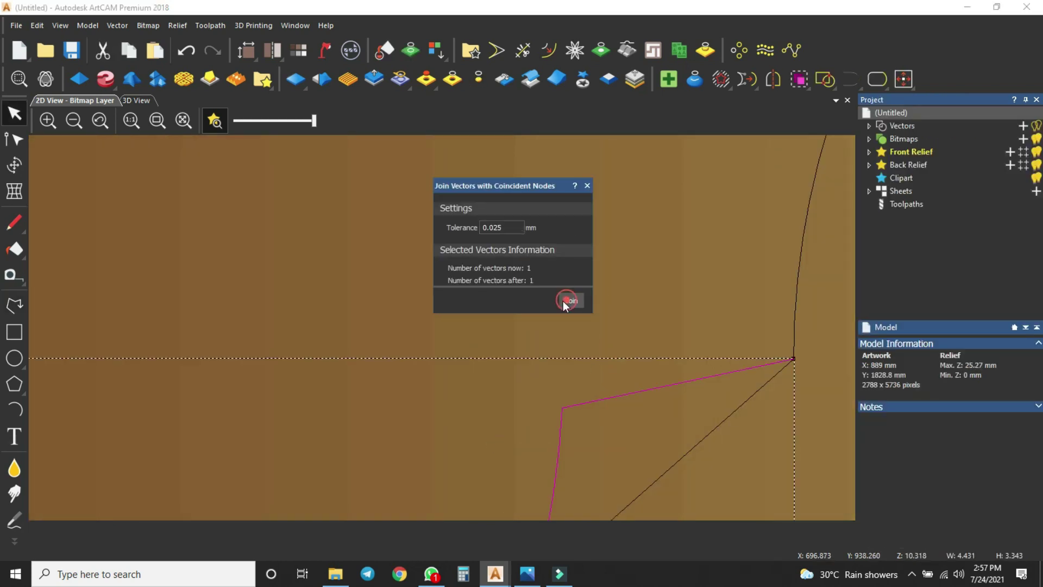
pyautogui.click(588, 185)
# Step: Nudge the node between the arc and the short line upward until the short line is horizontal
pyautogui.press('n')
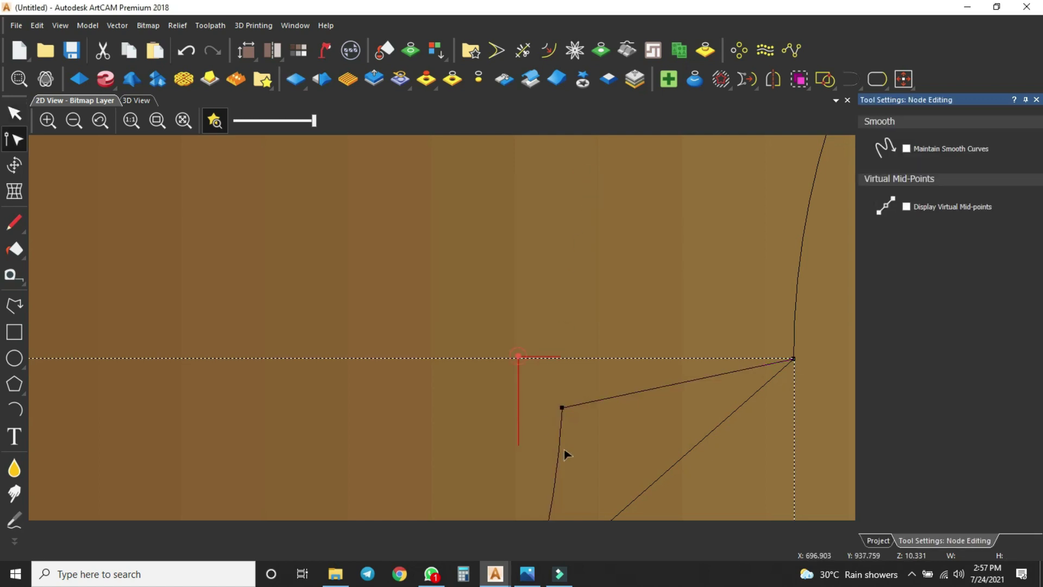
pyautogui.press('Up')
pyautogui.press('Up')
pyautogui.press('Up')
pyautogui.press('Up')
pyautogui.press('Up')
pyautogui.press('Up')
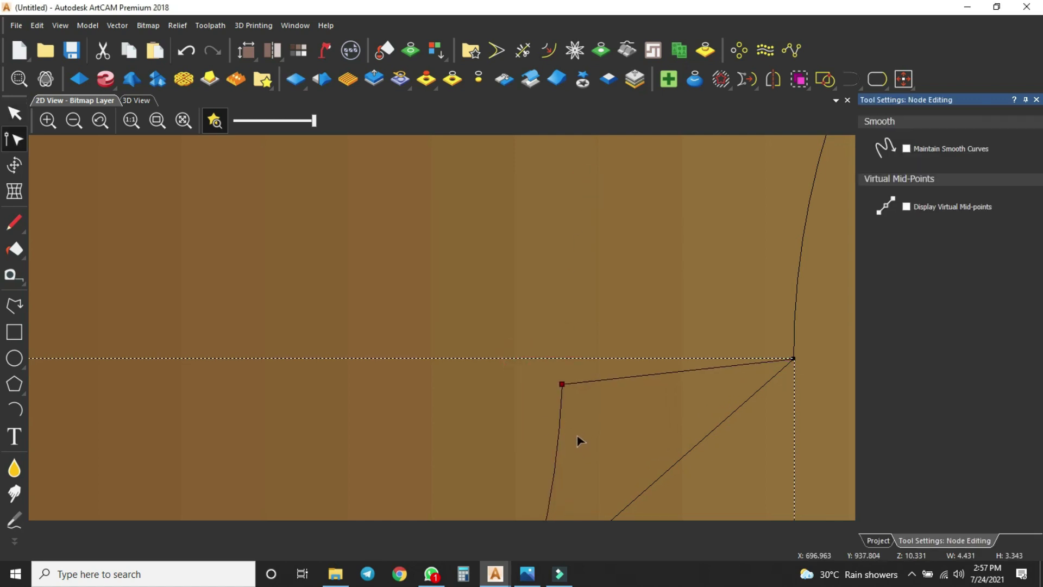
pyautogui.press('Up')
pyautogui.press('Up')
pyautogui.scroll(-4, 500, 374)
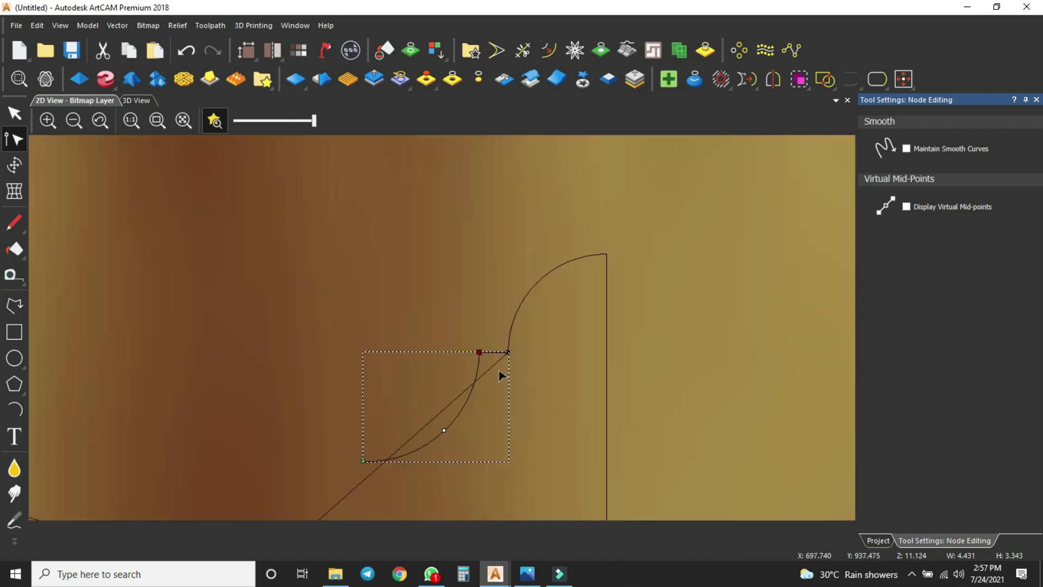
# Step: Extend the arc's lower end farther down toward the valley and adjust its curvature
pyautogui.scroll(2, 404, 379)
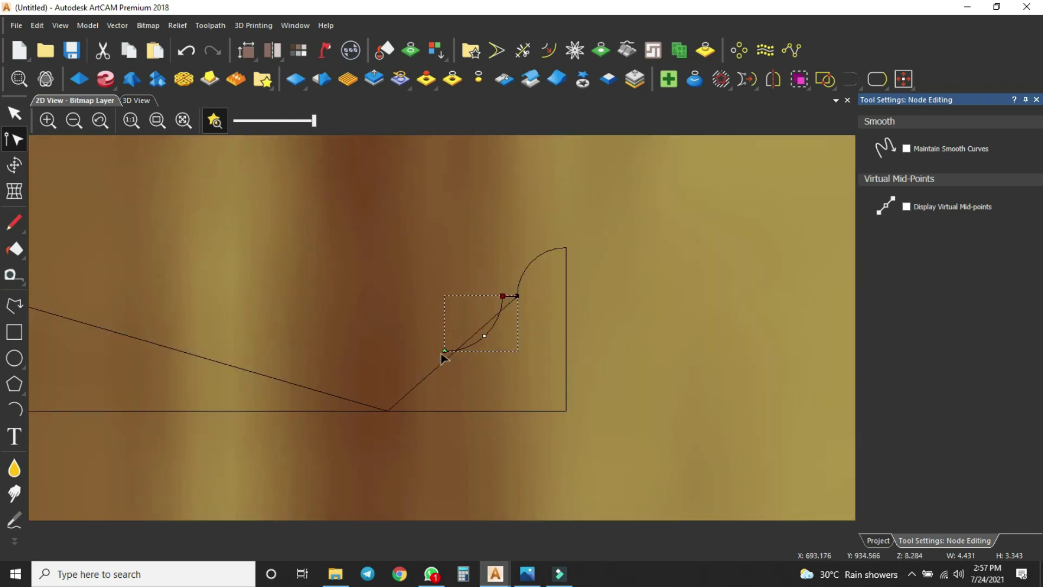
pyautogui.scroll(2, 441, 354)
pyautogui.moveTo(456, 357); pyautogui.dragTo(443, 369)
pyautogui.moveTo(530, 335); pyautogui.dragTo(534, 339)
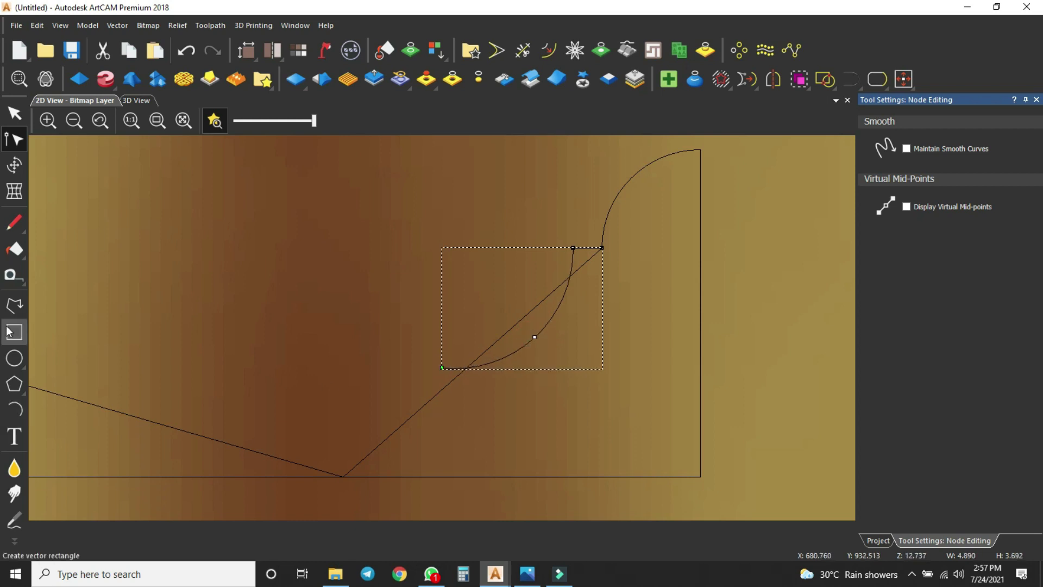
# Step: Draw a vertical line about 0.9 mm long downward from the arc's lower end
pyautogui.click(15, 305)
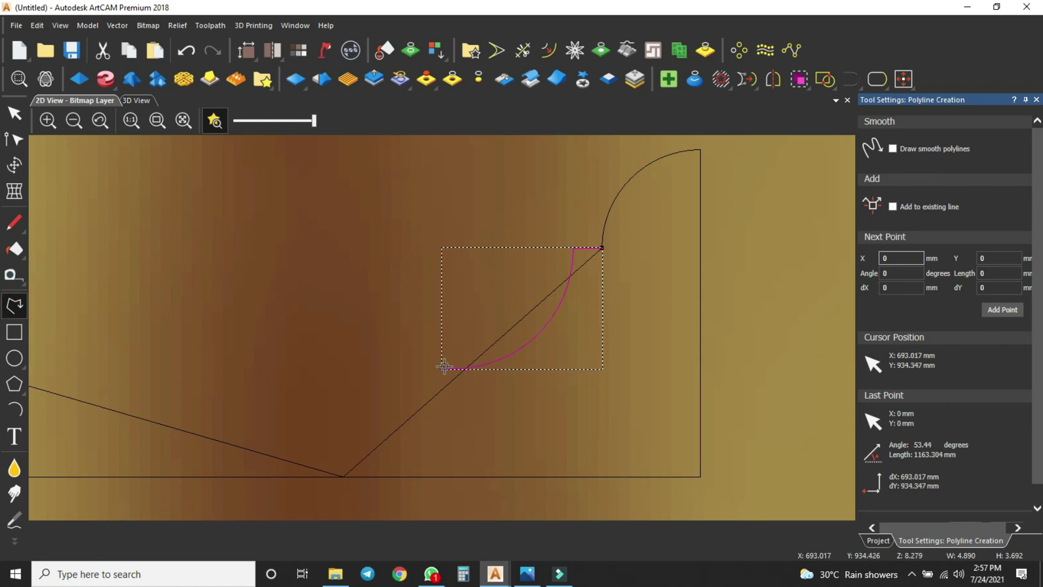
pyautogui.click(441, 367)
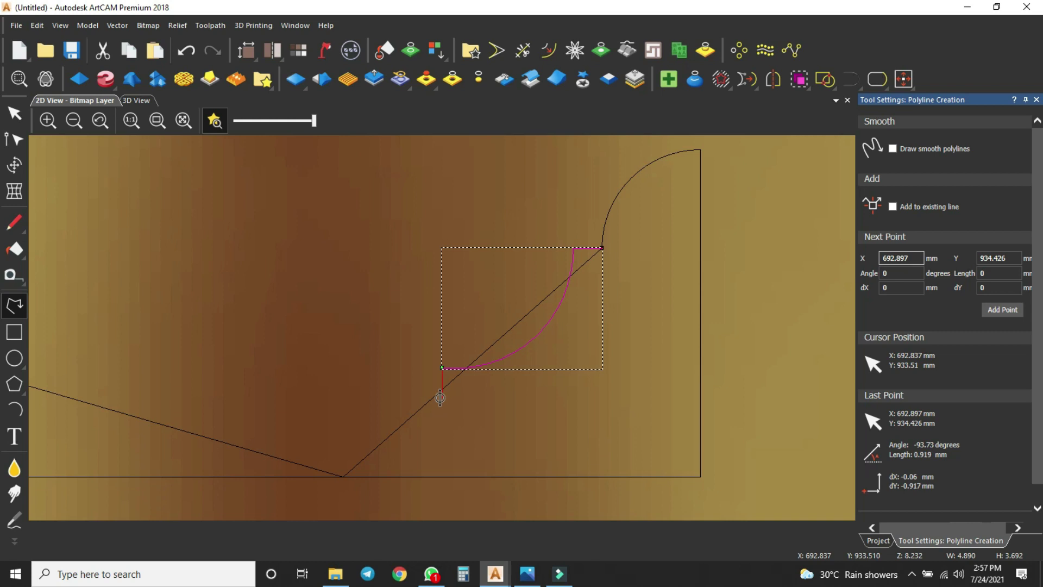
pyautogui.click(441, 398)
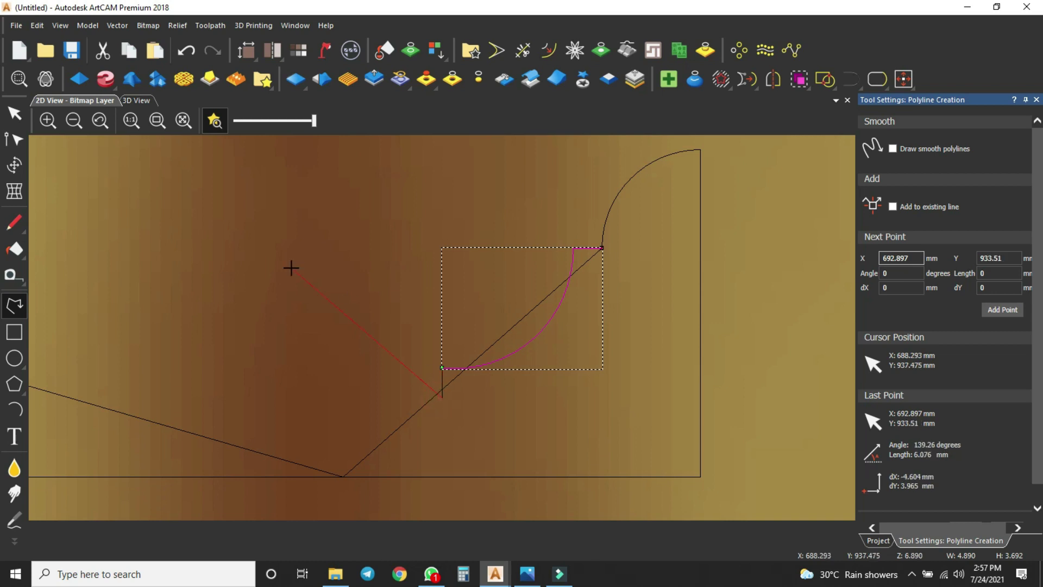
pyautogui.press('Escape')
pyautogui.scroll(-2, 443, 331)
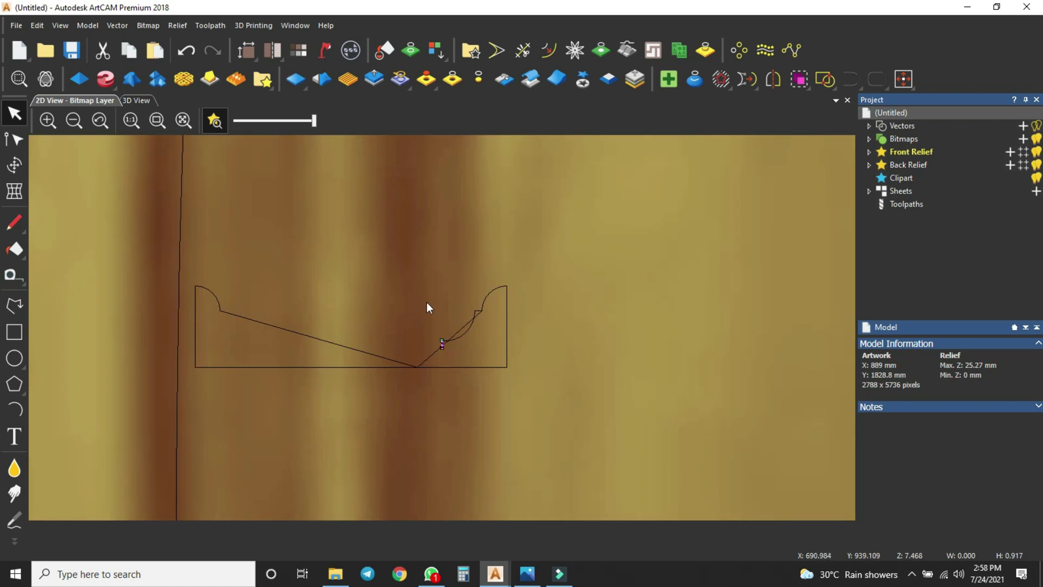
pyautogui.click(426, 302)
pyautogui.scroll(4, 401, 348)
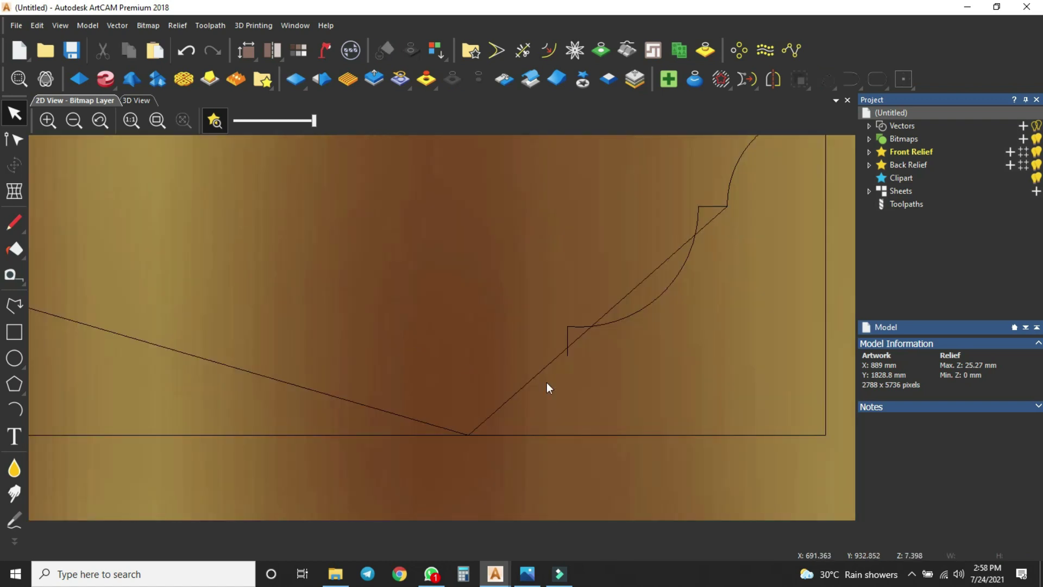
# Step: Move the arc's lower end farther down the slope and delete the short vertical line beside it
pyautogui.click(570, 329)
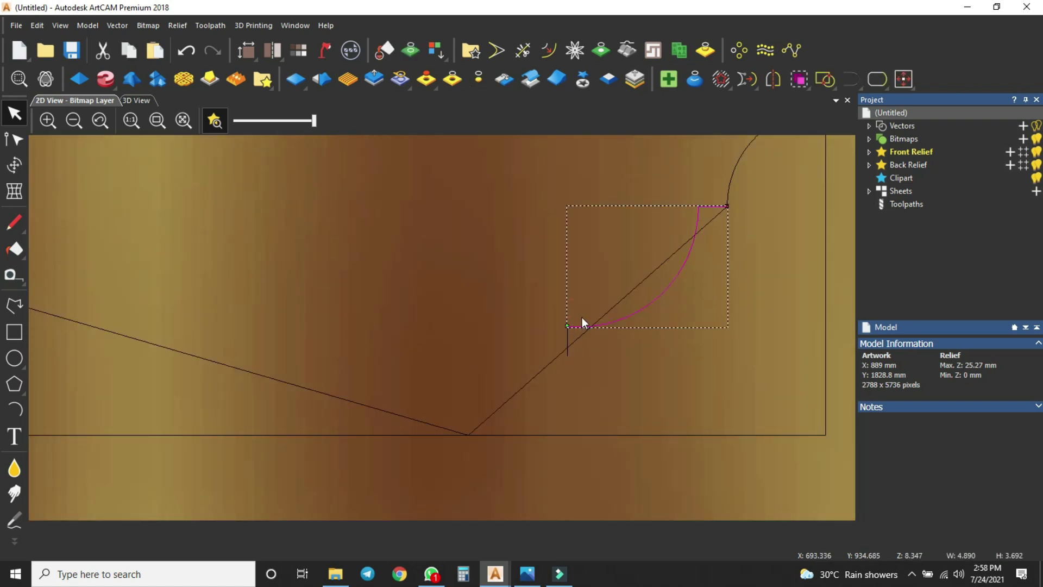
pyautogui.click(582, 321)
pyautogui.moveTo(566, 326); pyautogui.dragTo(555, 411)
pyautogui.click(570, 330)
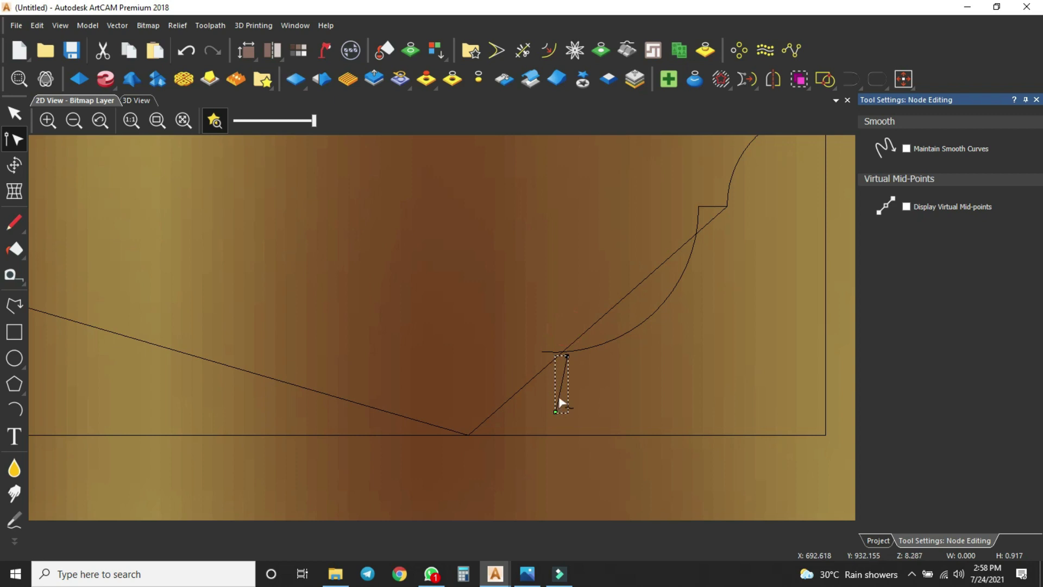
pyautogui.press('Delete')
# Step: Try a small step polyline from the arc's lower end, about 0.9 mm down and 0.66 mm toward the valley
pyautogui.click(10, 305)
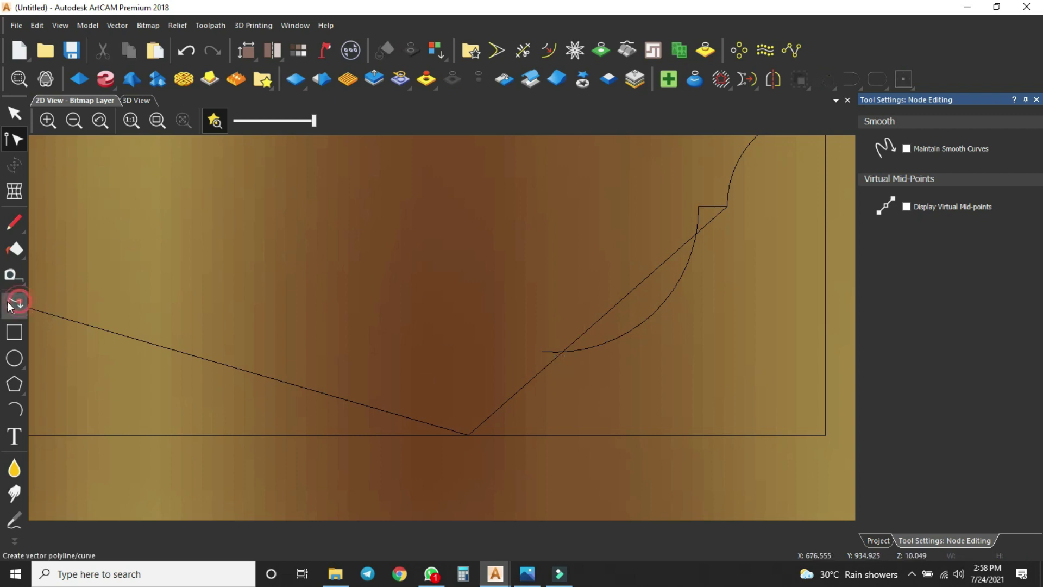
pyautogui.click(542, 351)
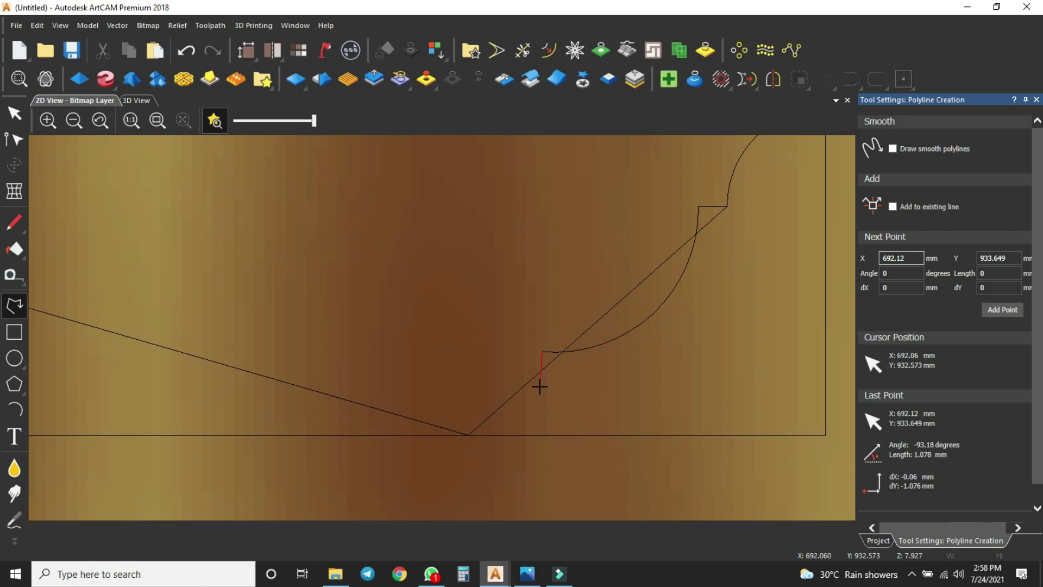
pyautogui.click(541, 380)
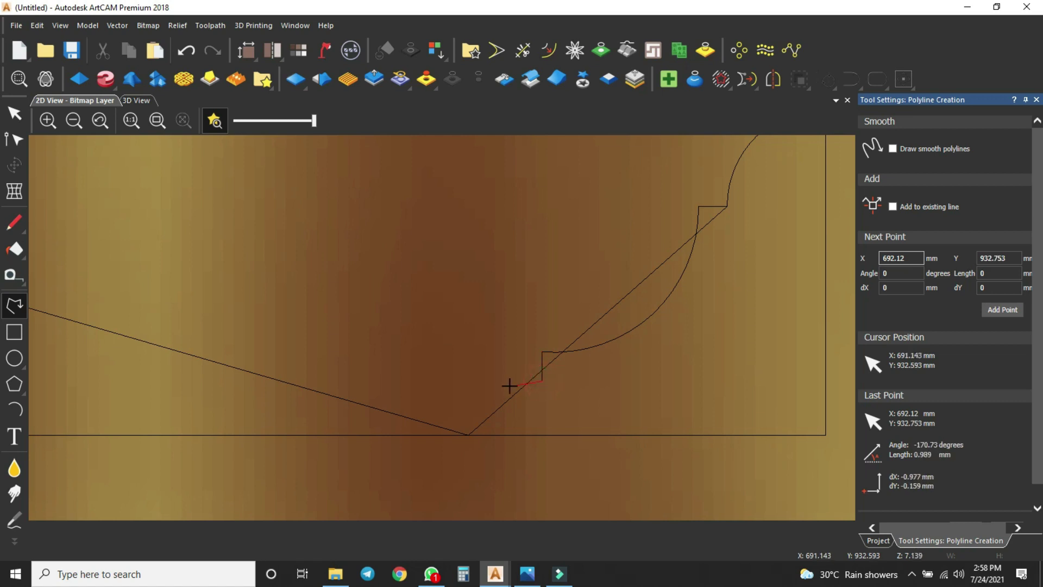
pyautogui.click(520, 381)
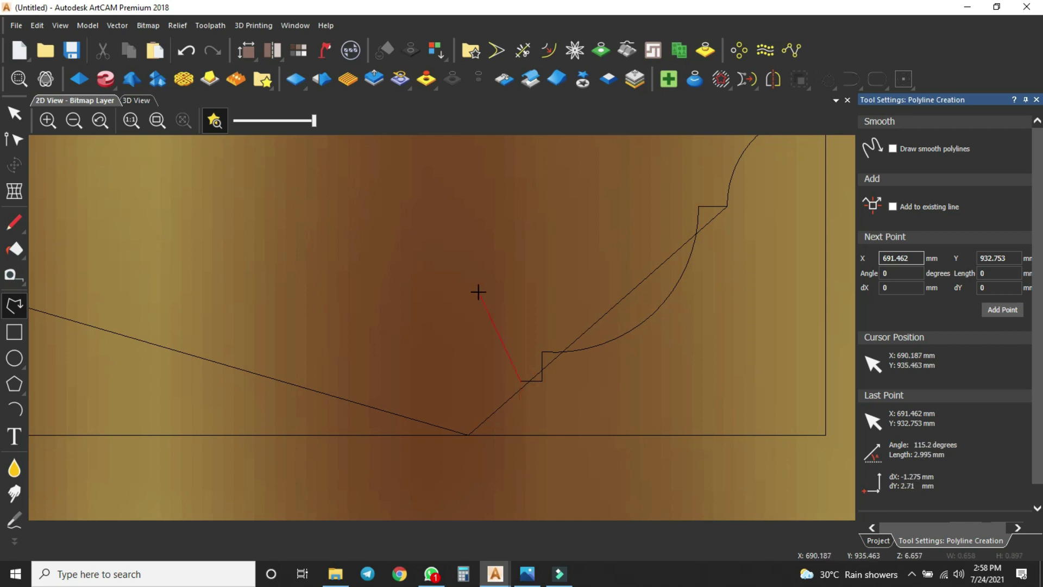
pyautogui.press('Escape')
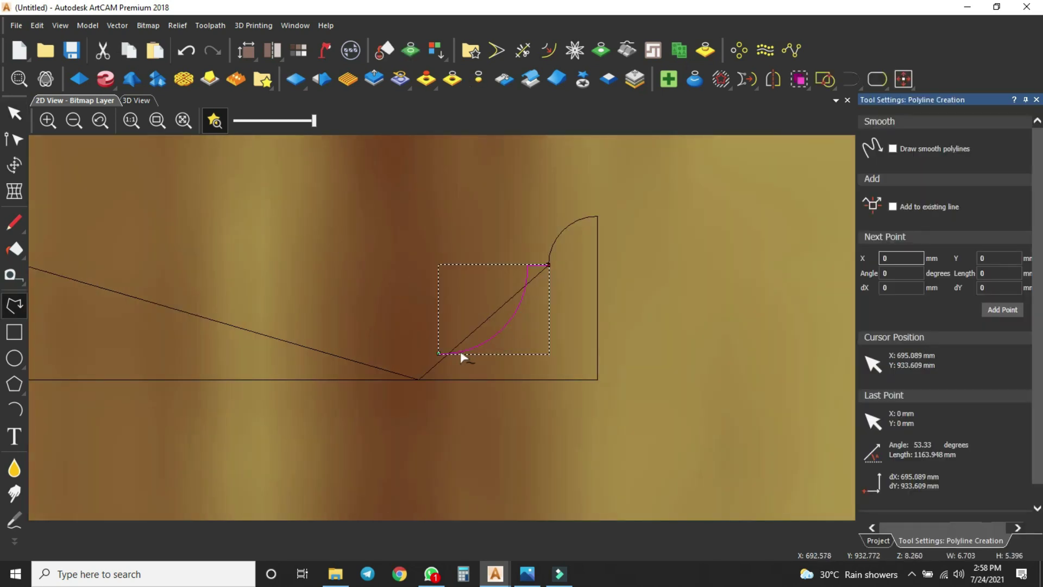
# Step: Draw a vertical line about 1.6 mm long from the arc's lower end down to the rectangle's bottom edge
pyautogui.click(439, 354)
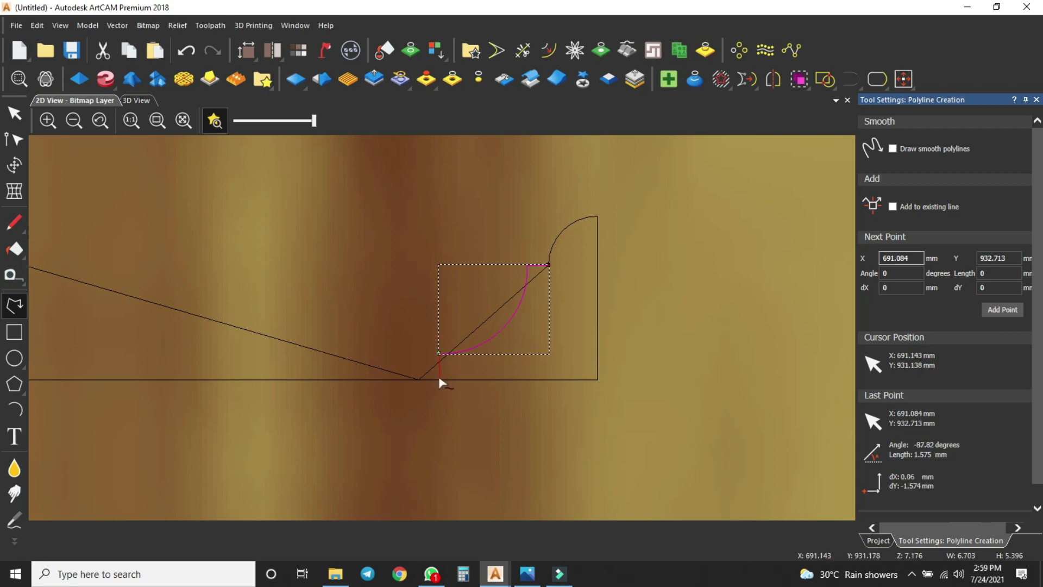
pyautogui.click(439, 379)
pyautogui.press('Escape')
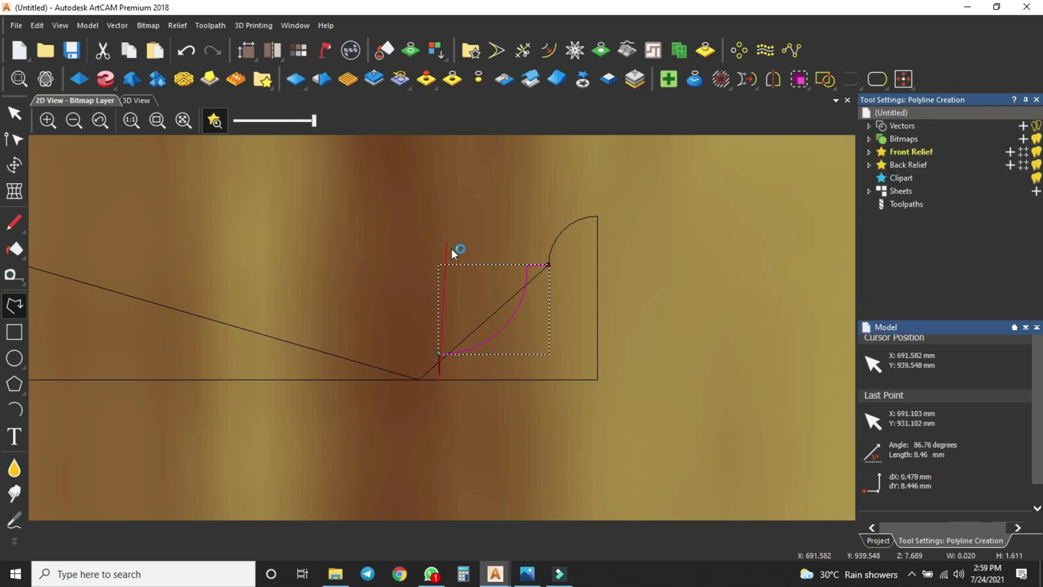
# Step: Join the new vertical line with the slope's arc into one vector at their coincident nodes
pyautogui.scroll(2, 409, 358)
pyautogui.keyDown('shift'); pyautogui.click(523, 346); pyautogui.keyUp('shift')
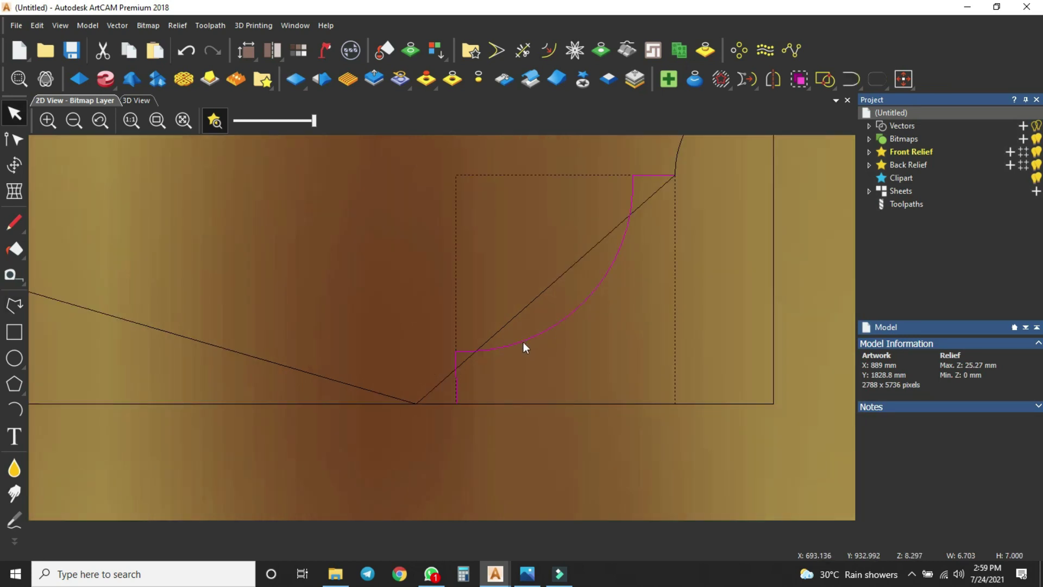
pyautogui.press('j')
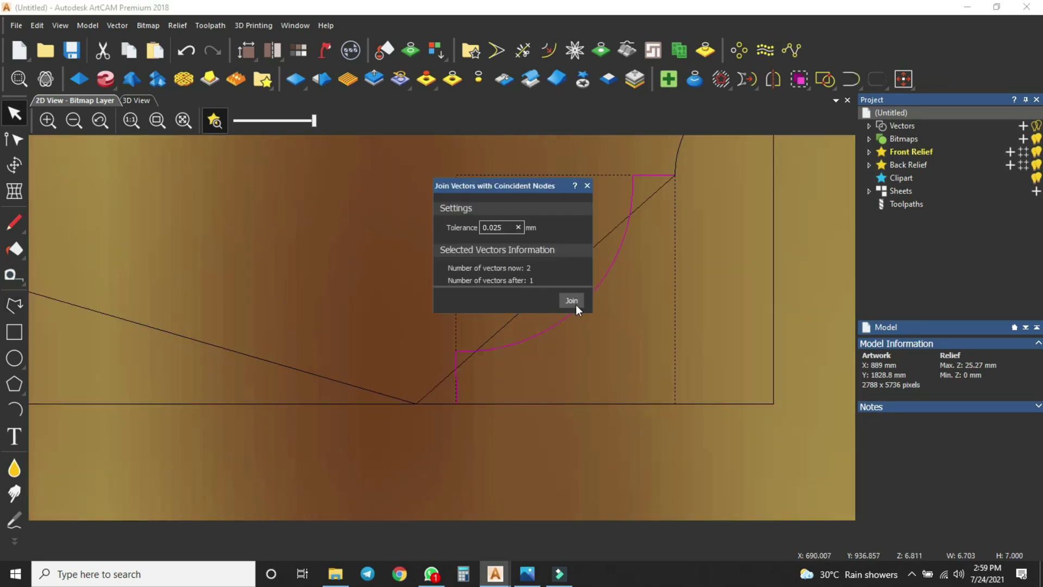
pyautogui.click(588, 190)
# Step: Cut the V-shaped polyline at its lowest point and delete its right straight slope
pyautogui.click(423, 395)
pyautogui.press('n')
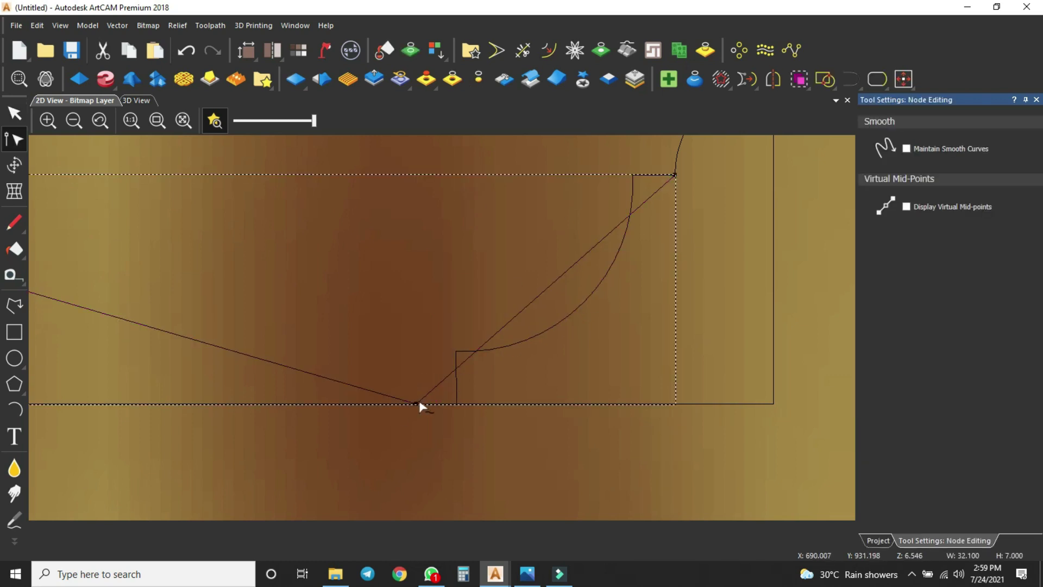
pyautogui.press('c')
pyautogui.scroll(-1, 606, 237)
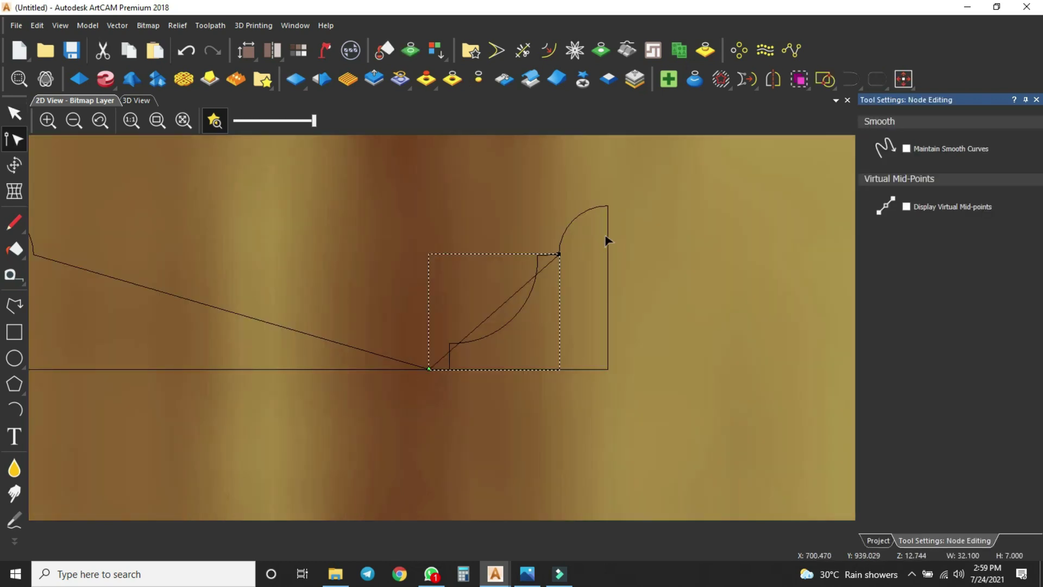
pyautogui.click(551, 299)
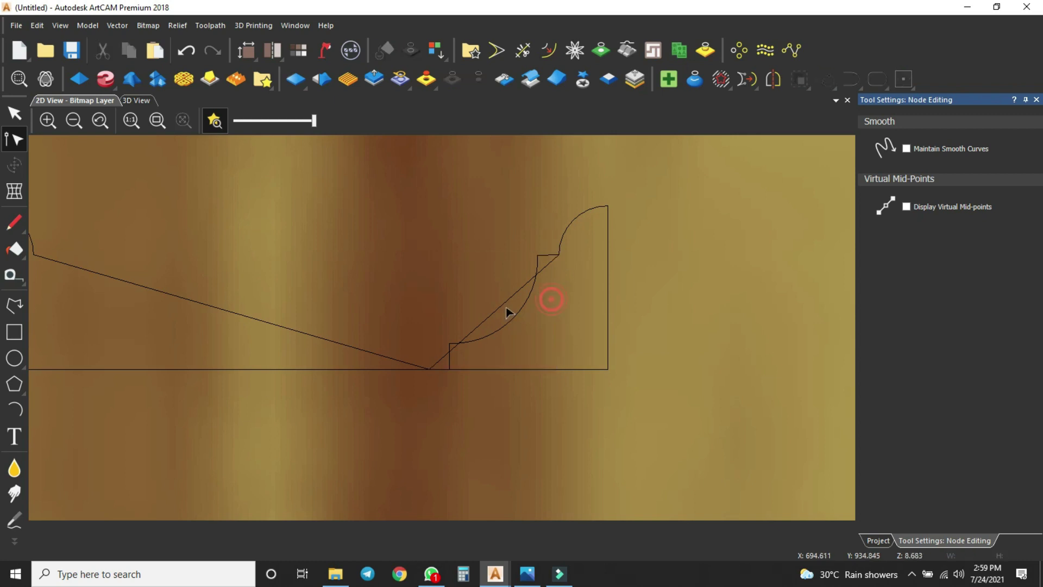
pyautogui.click(503, 303)
pyautogui.press('Delete')
# Step: Join the left slope and the stepped arc with a straight line across the gap at the valley
pyautogui.moveTo(534, 333); pyautogui.dragTo(373, 360)
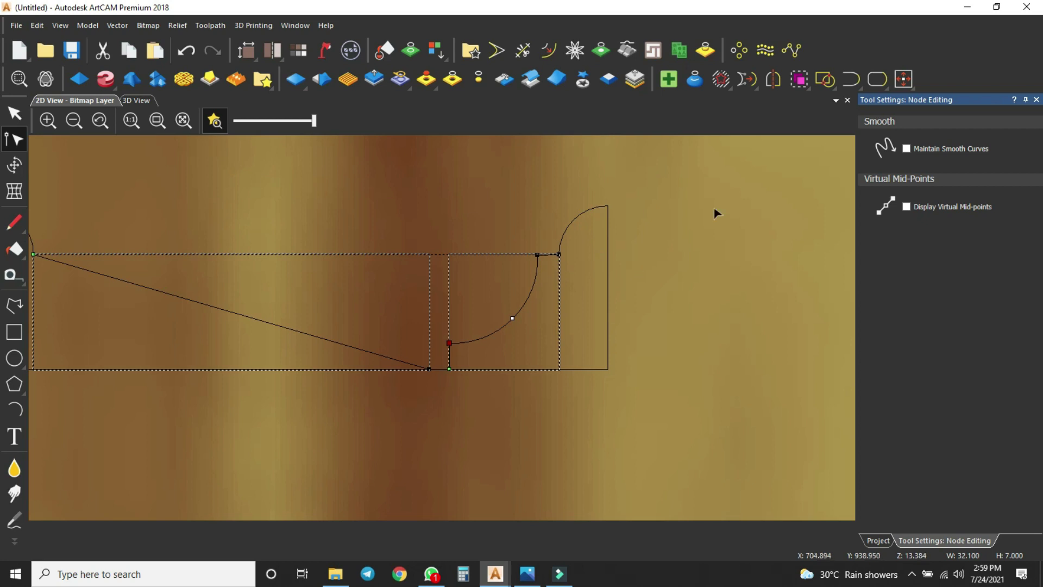
pyautogui.click(858, 81)
pyautogui.click(855, 110)
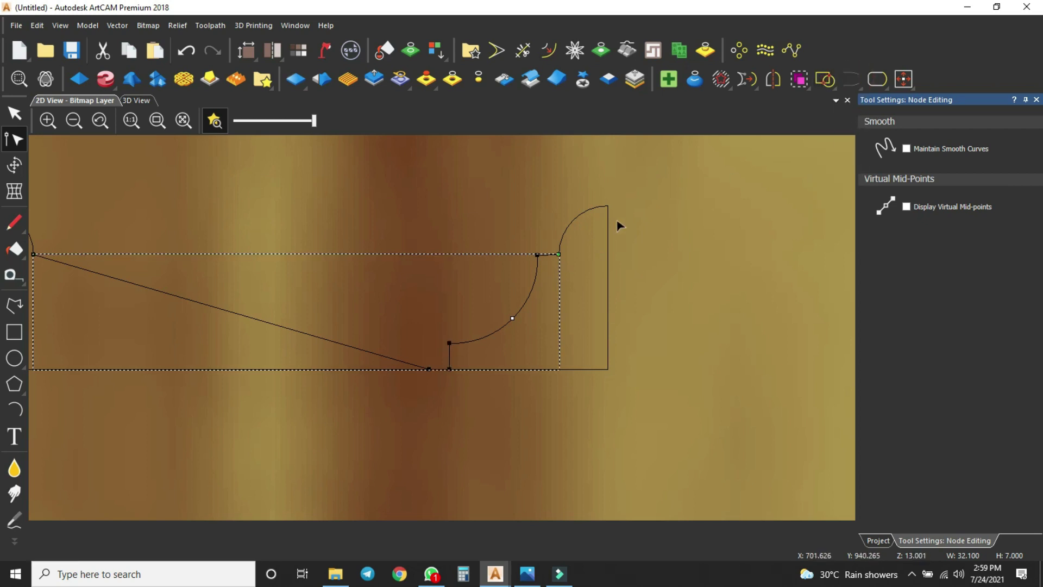
# Step: Join the groove profile with the right and left quarter arcs into one continuous vector
pyautogui.moveTo(552, 255); pyautogui.dragTo(550, 257)
pyautogui.click(854, 82)
pyautogui.scroll(-3, 557, 228)
pyautogui.click(565, 221)
pyautogui.scroll(3, 332, 325)
pyautogui.moveTo(381, 229); pyautogui.dragTo(352, 275)
pyautogui.click(850, 78)
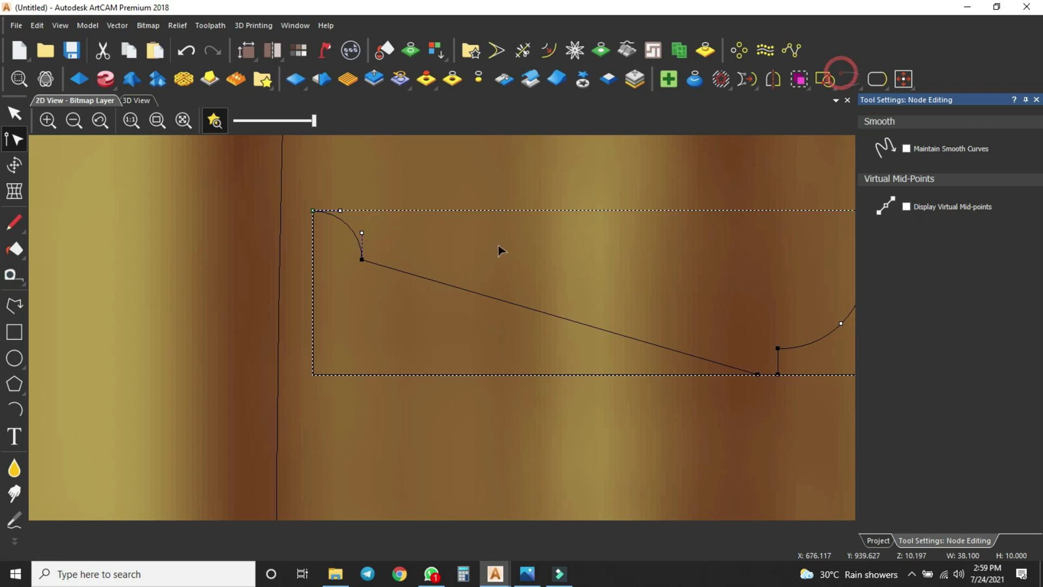
# Step: Cut the outer outline at its two lower corners and select the separated bottom line
pyautogui.scroll(-3, 535, 278)
pyautogui.click(532, 275)
pyautogui.press('n')
pyautogui.click(444, 352)
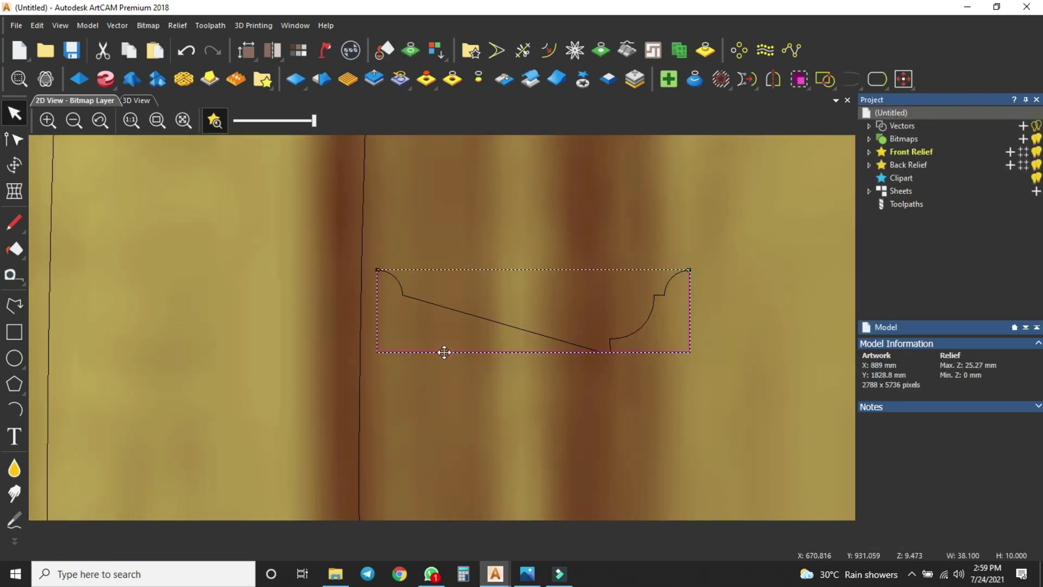
pyautogui.press('n')
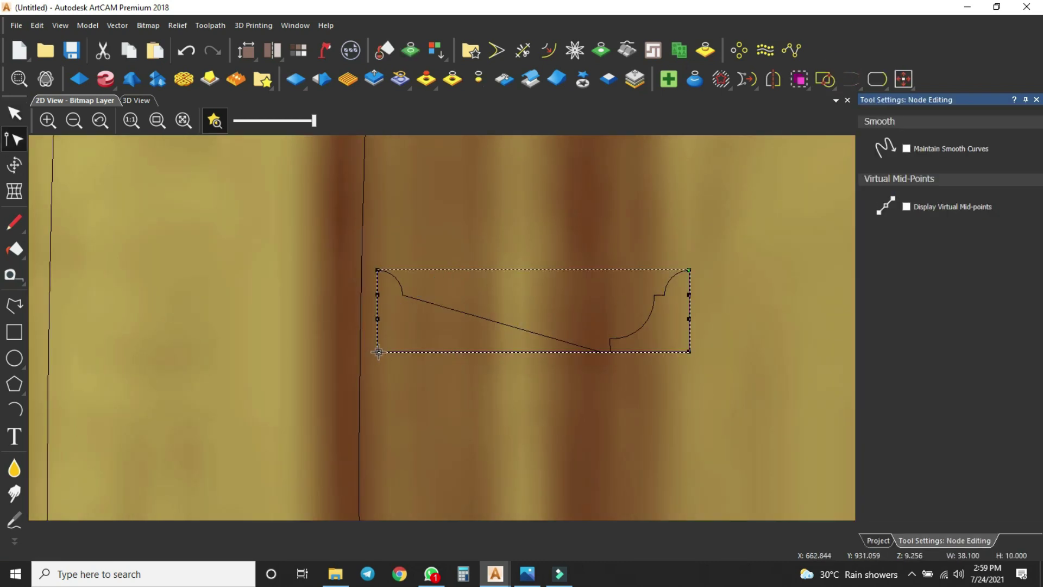
pyautogui.click(379, 351)
pyautogui.click(685, 352)
pyautogui.click(675, 351)
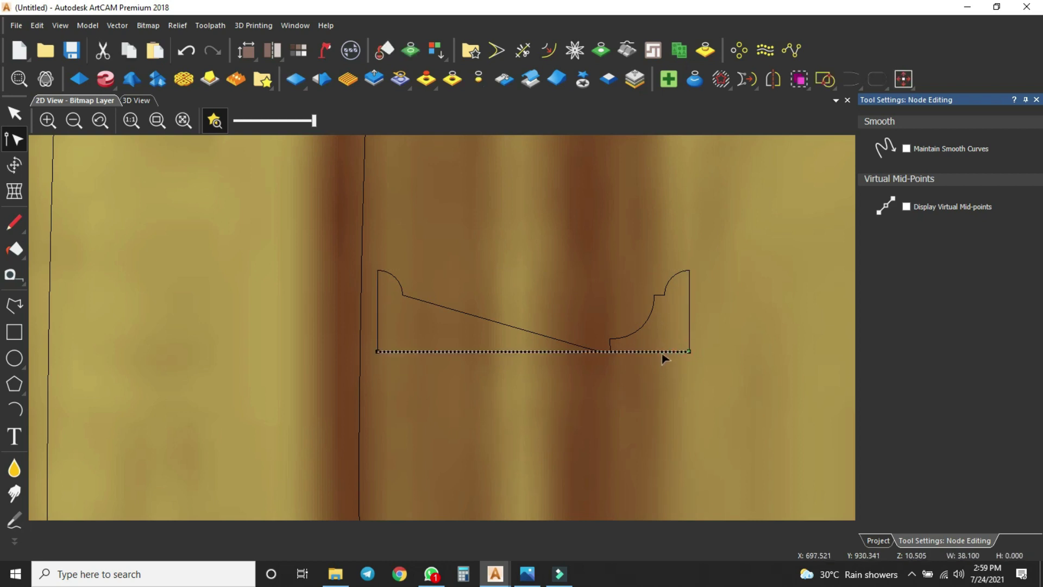
# Step: Delete the outer outline's bottom line and join the remaining groove profile segments into one vector
pyautogui.press('Delete')
pyautogui.moveTo(726, 238); pyautogui.dragTo(371, 379)
pyautogui.click(14, 113)
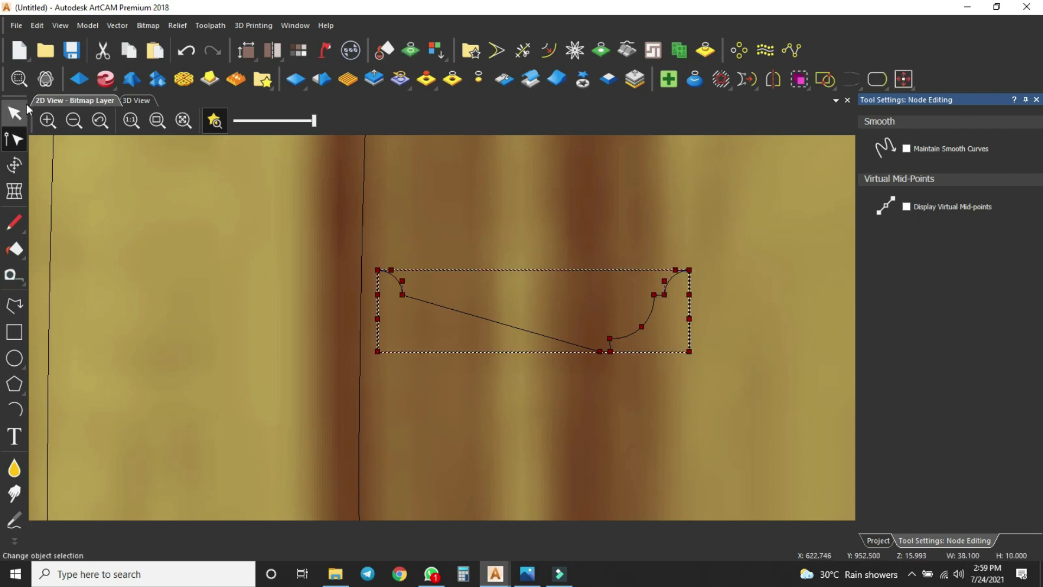
pyautogui.press('j')
pyautogui.click(576, 299)
pyautogui.click(588, 184)
# Step: Hide the textured relief layer under Front Relief in the 3D view and add a new relief layer
pyautogui.scroll(-3, 582, 187)
pyautogui.click(533, 254)
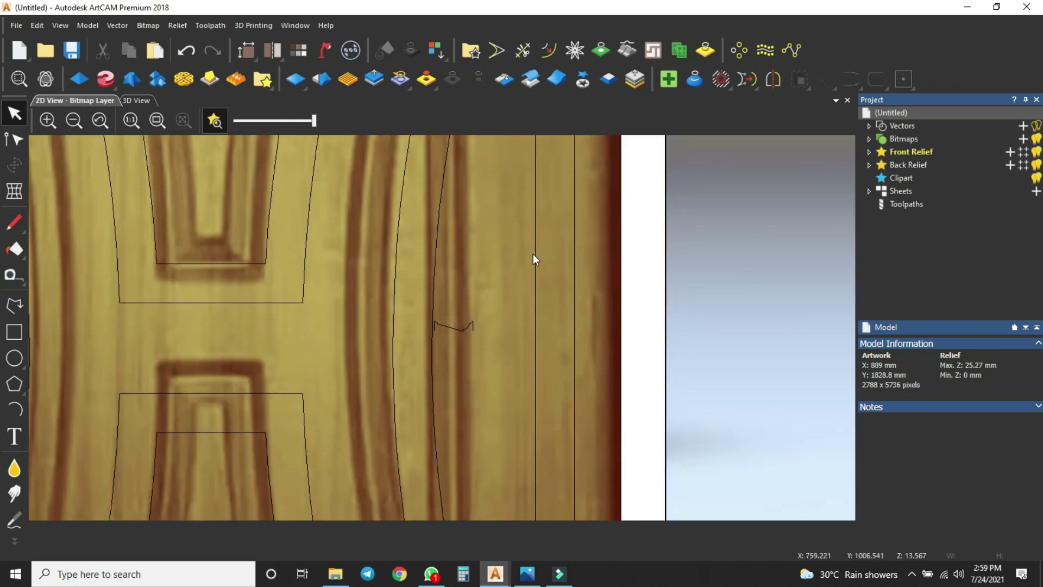
pyautogui.scroll(-3, 383, 261)
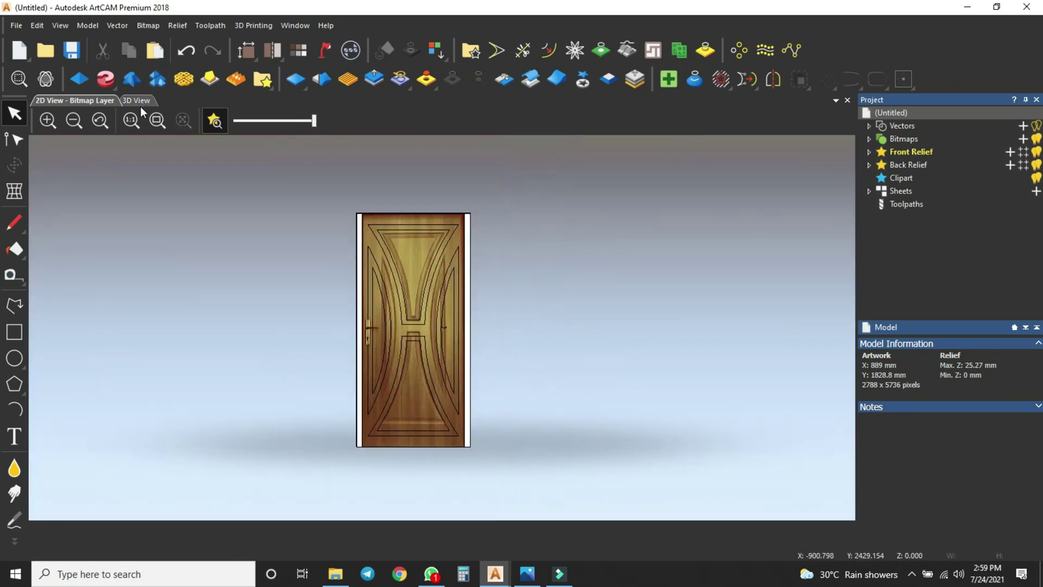
pyautogui.click(128, 101)
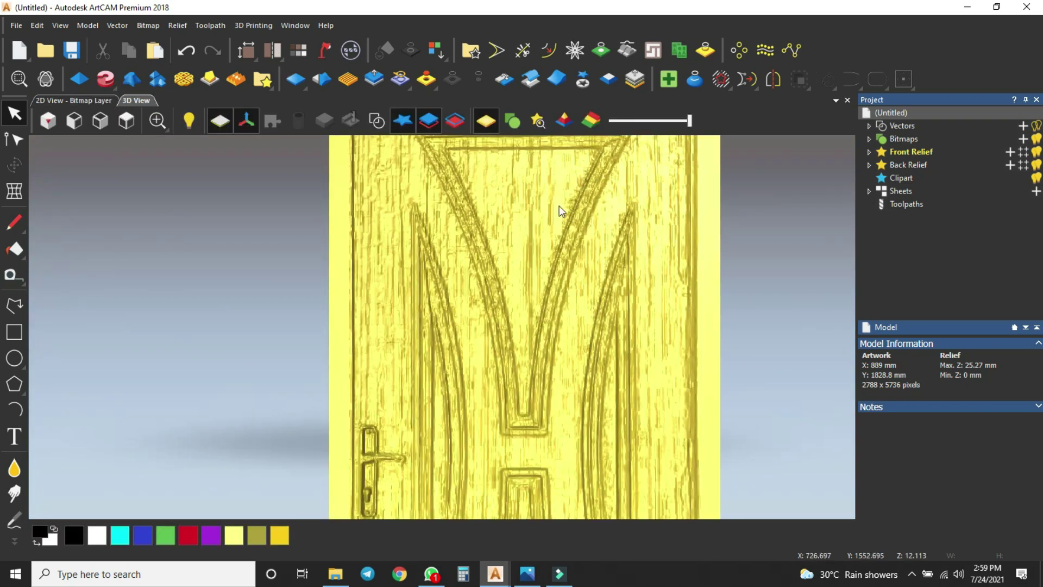
pyautogui.scroll(-2, 559, 206)
pyautogui.scroll(5, 477, 205)
pyautogui.moveTo(598, 350); pyautogui.dragTo(683, 205)
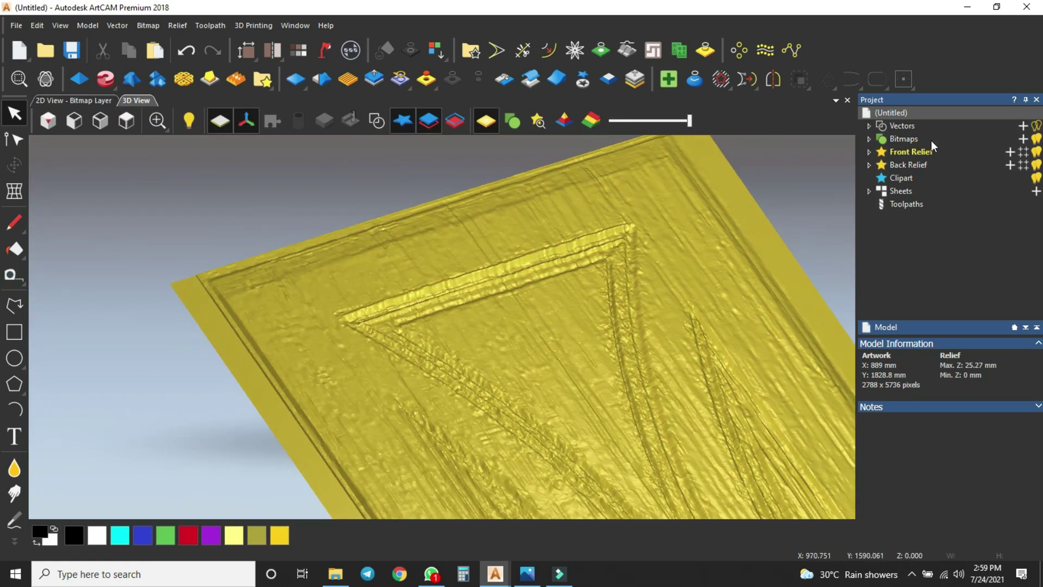
pyautogui.click(869, 152)
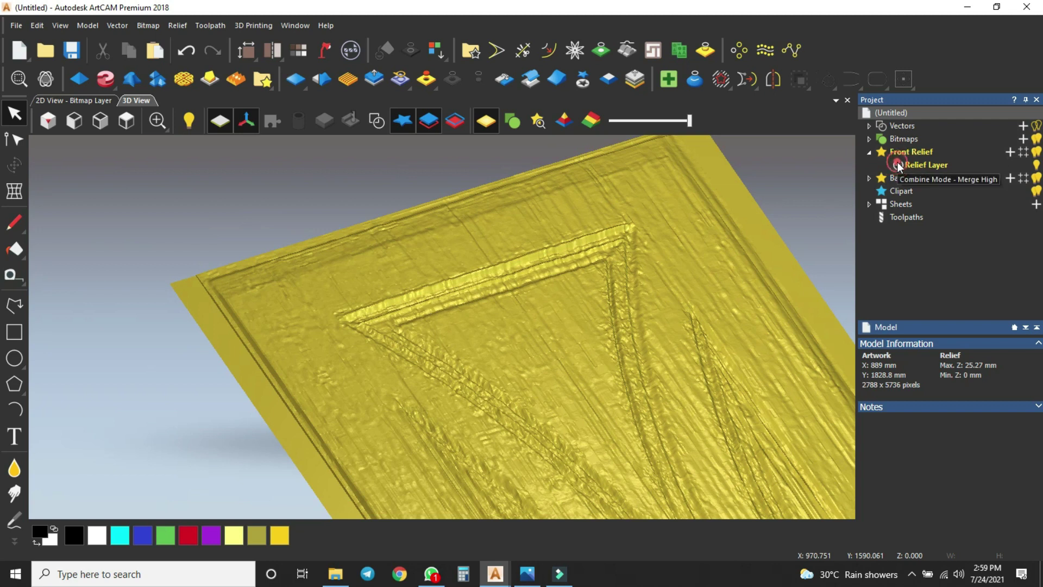
pyautogui.click(1035, 164)
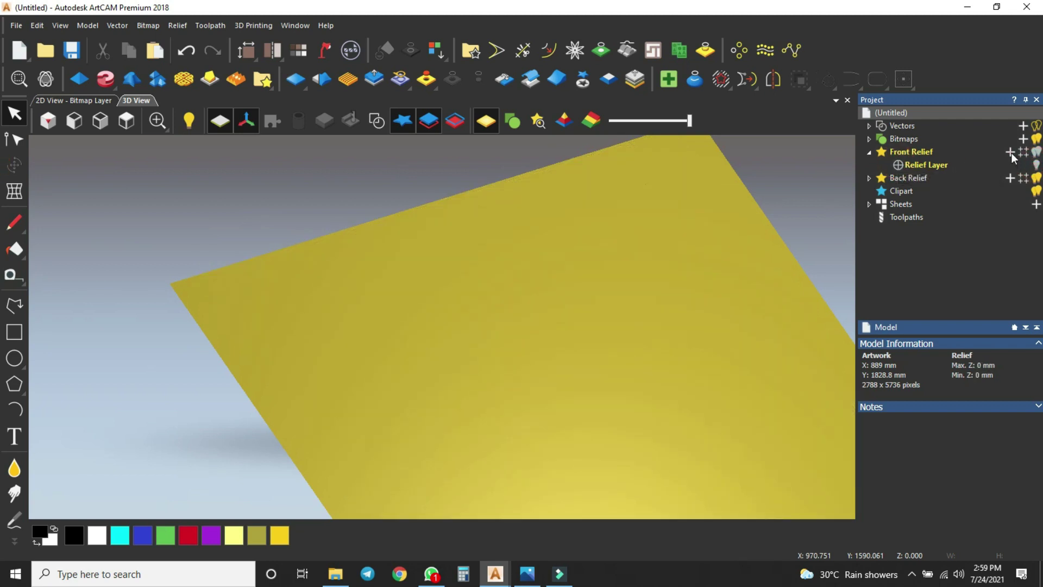
pyautogui.click(1010, 153)
pyautogui.click(978, 163)
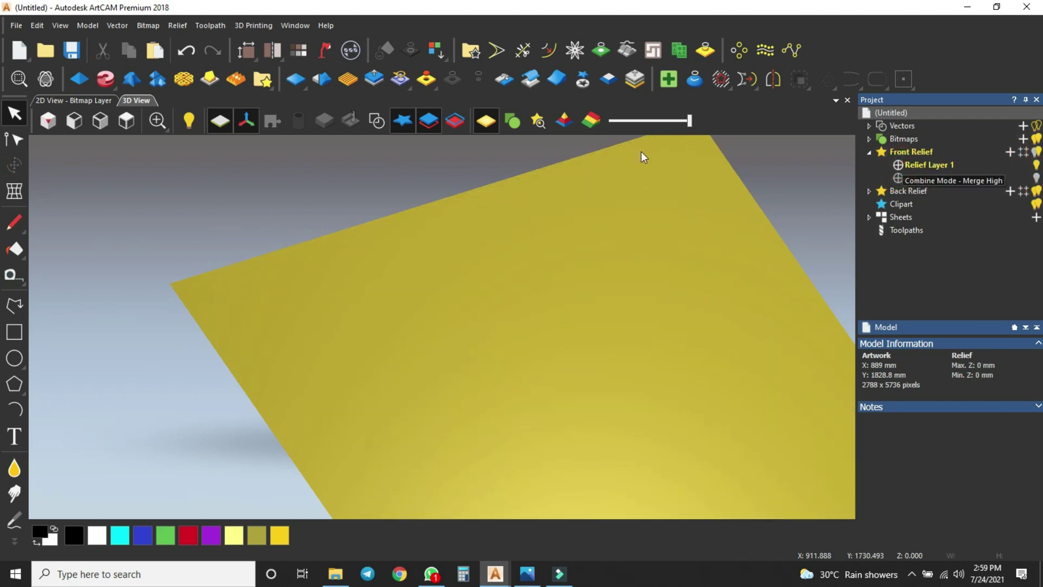
# Step: Show the vectors on the relief from above and start an extrusion along the upper panel's inner outline
pyautogui.click(126, 120)
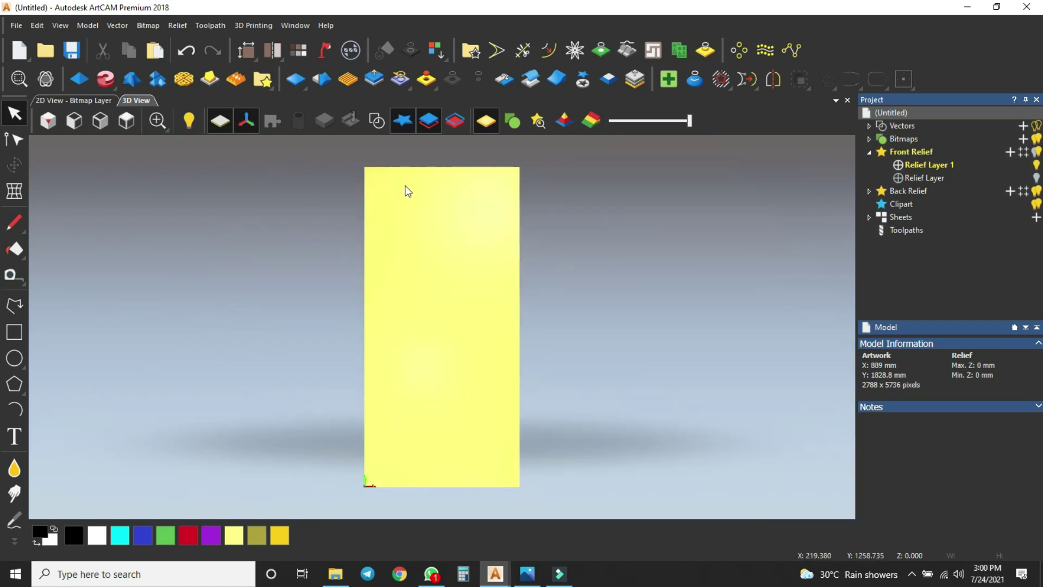
pyautogui.click(377, 120)
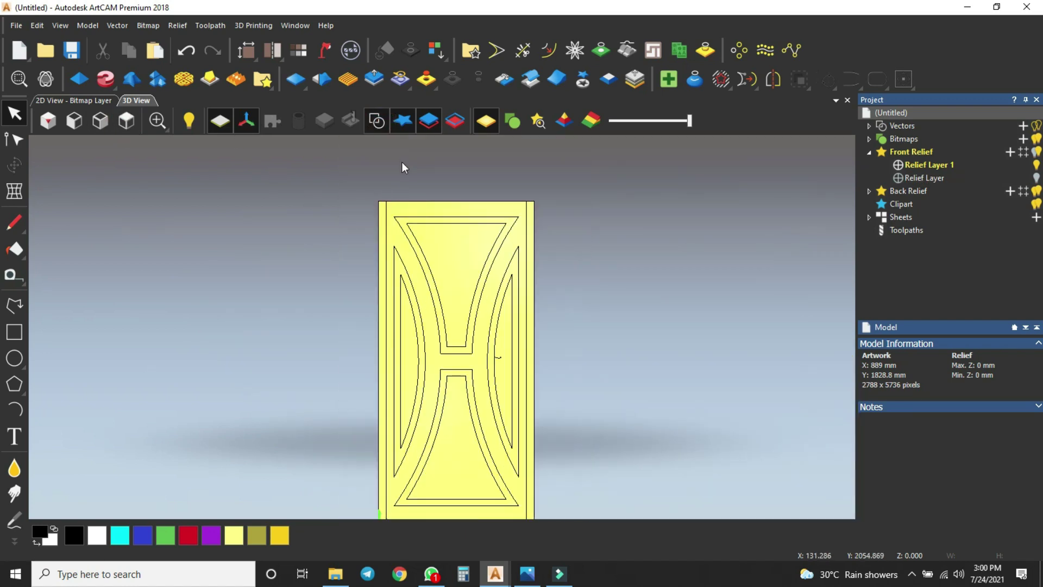
pyautogui.scroll(4, 418, 241)
pyautogui.click(405, 235)
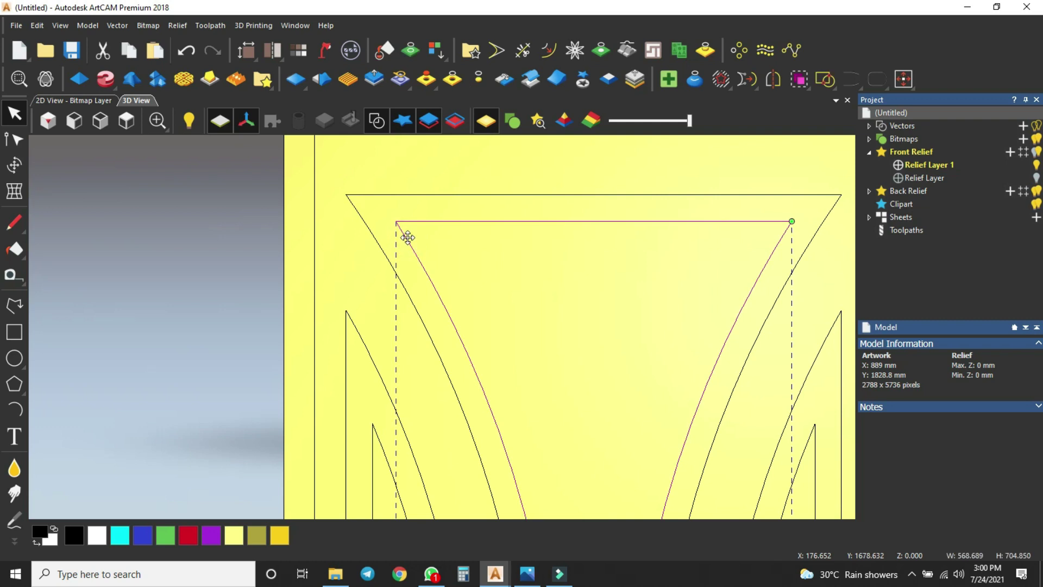
pyautogui.click(110, 82)
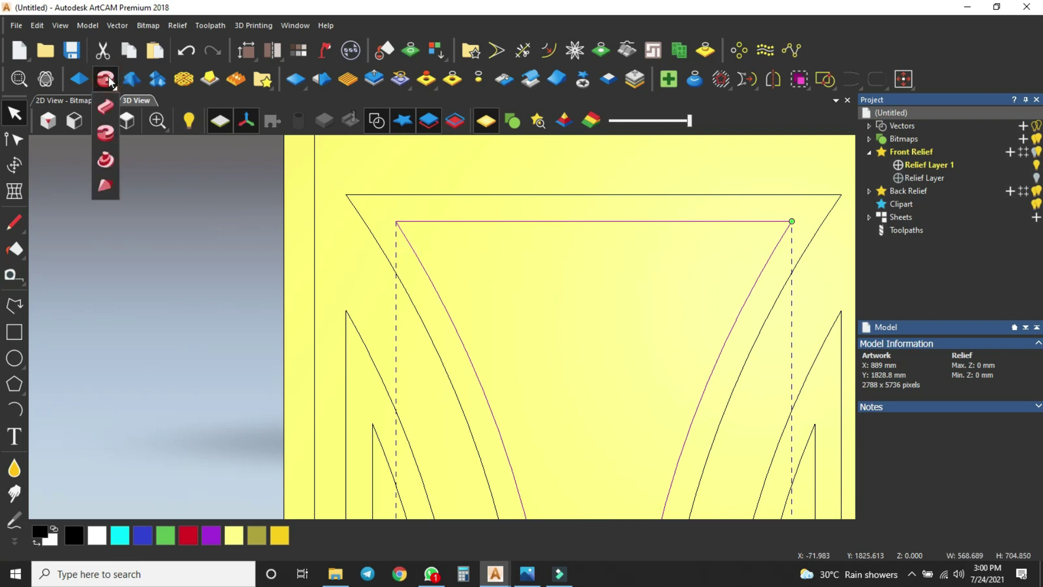
pyautogui.click(108, 81)
# Step: Assign the small groove cross-section as the extrusion's start profile
pyautogui.scroll(-4, 445, 318)
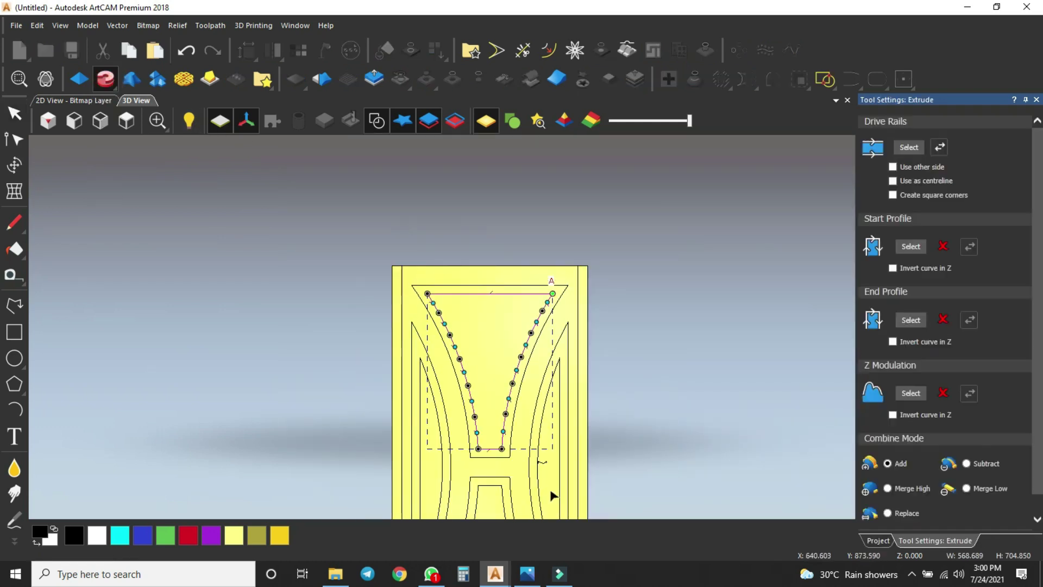
pyautogui.scroll(2, 545, 462)
pyautogui.click(543, 465)
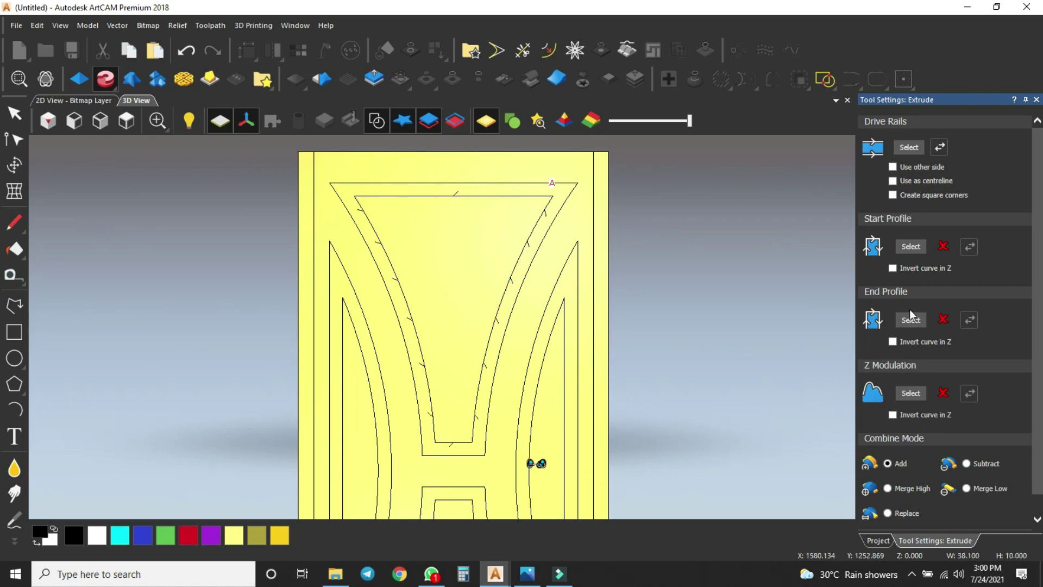
pyautogui.click(910, 247)
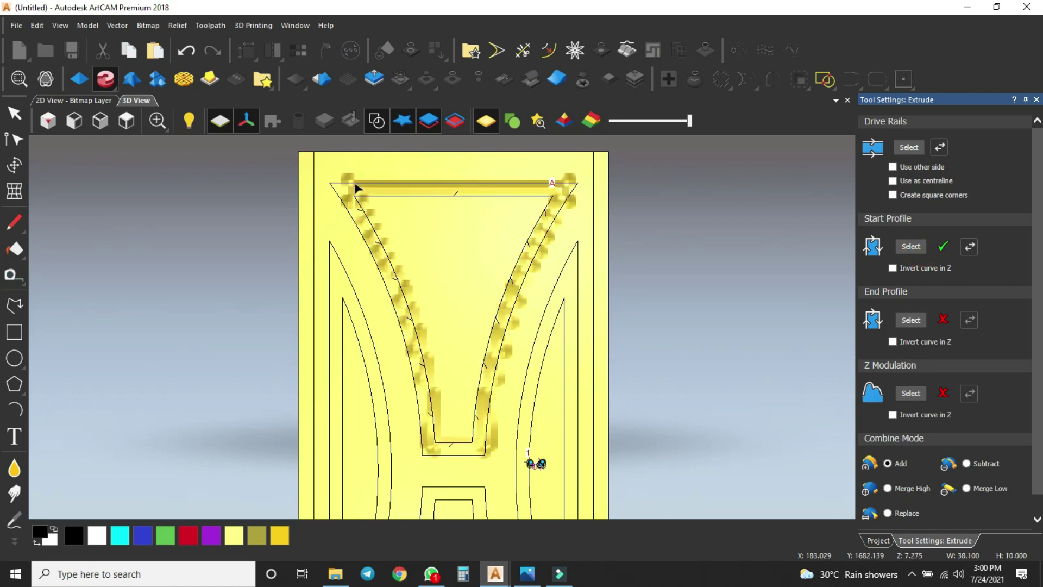
# Step: Try the drive rail in the opposite direction, switch it back, and enable square corners for the extrusion
pyautogui.scroll(3, 356, 193)
pyautogui.scroll(1, 337, 224)
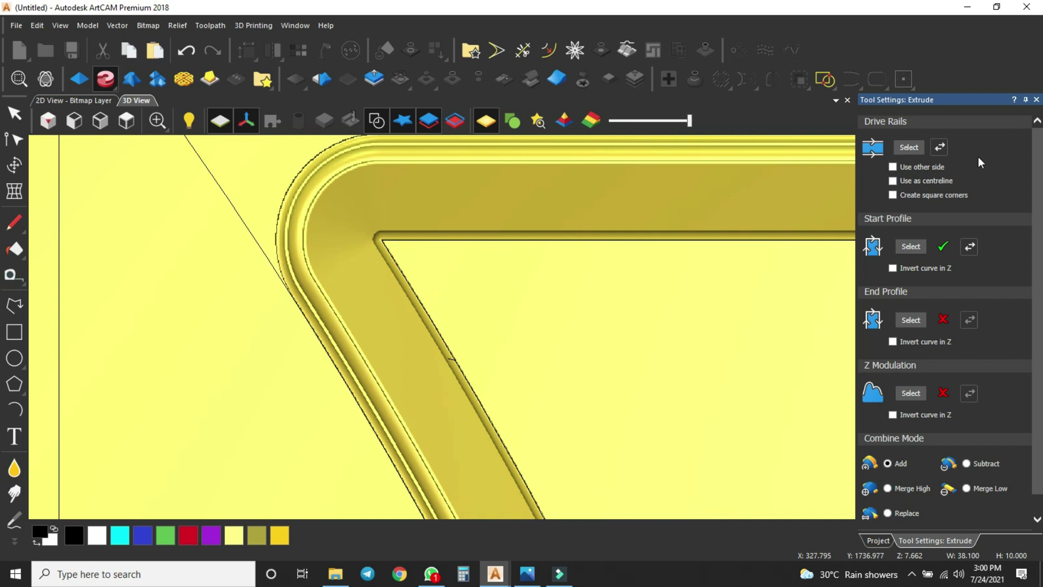
pyautogui.click(940, 149)
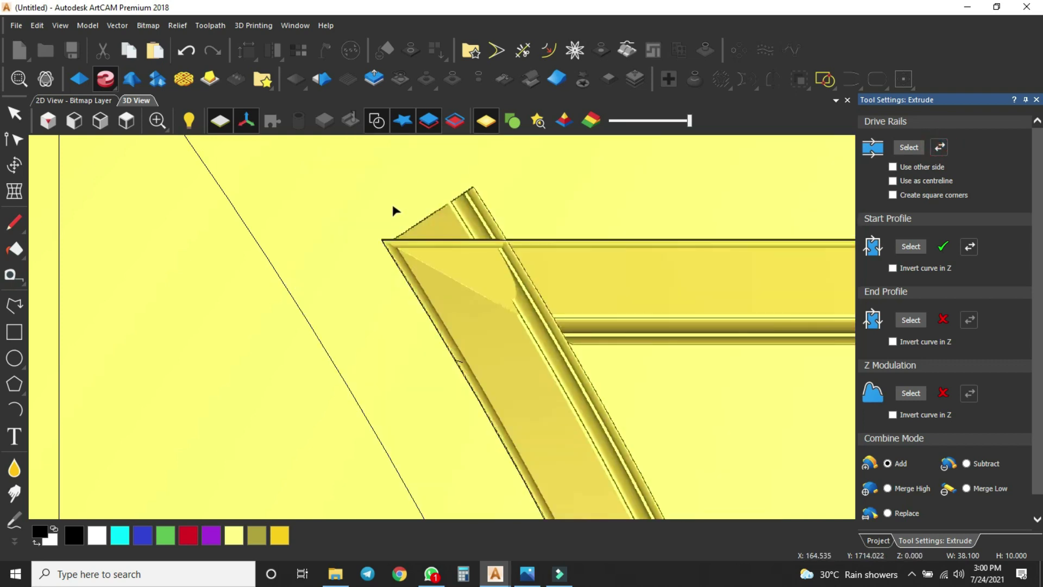
pyautogui.click(941, 149)
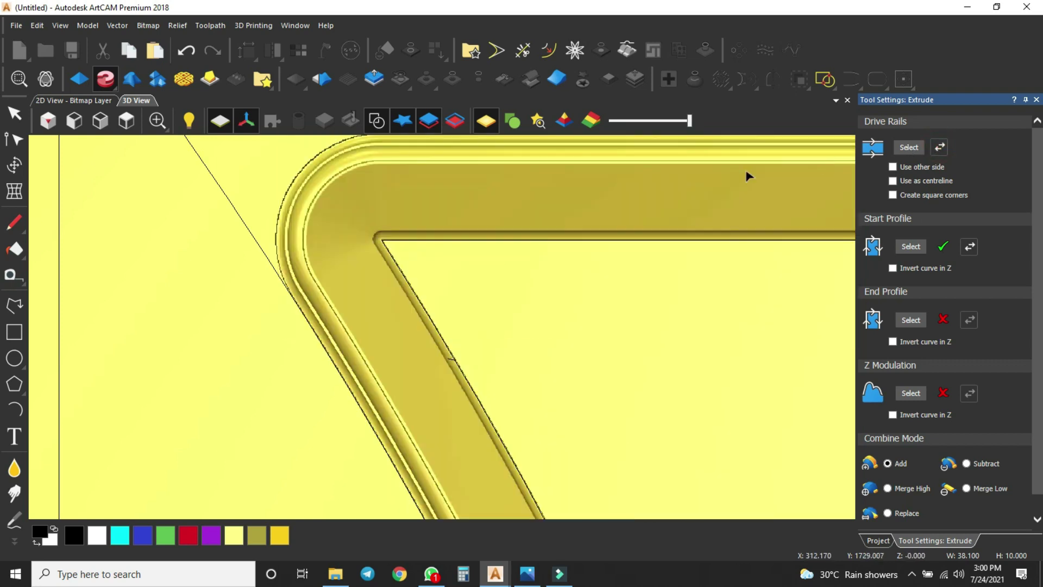
pyautogui.click(892, 195)
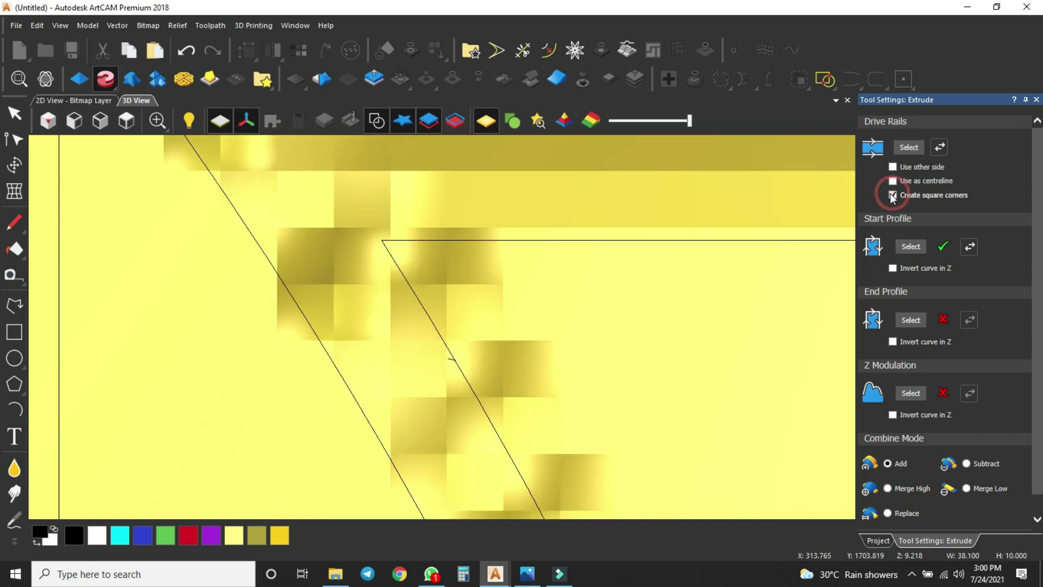
# Step: Examine the upper panel moulding's mitred corners and stepped profile close up, with and without the vectors shown
pyautogui.moveTo(441, 296); pyautogui.dragTo(381, 224)
pyautogui.click(376, 121)
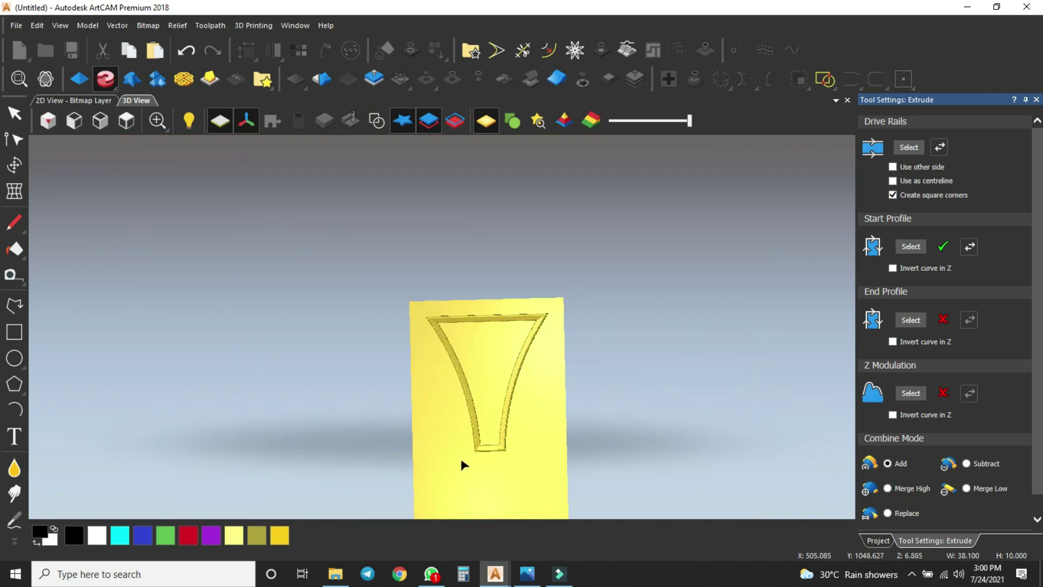
pyautogui.scroll(5, 486, 450)
pyautogui.moveTo(481, 450); pyautogui.dragTo(454, 432)
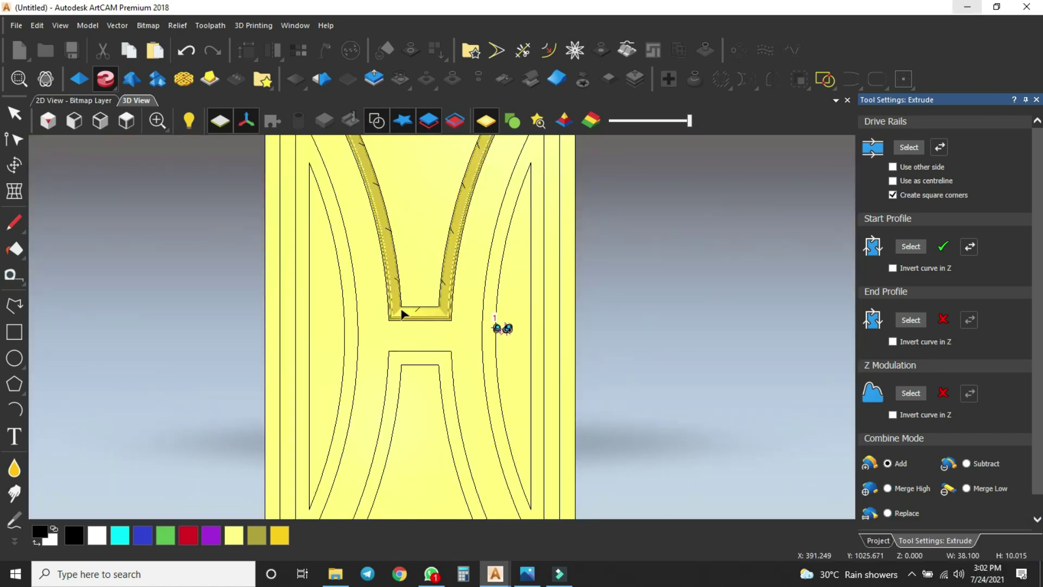
pyautogui.scroll(6, 402, 314)
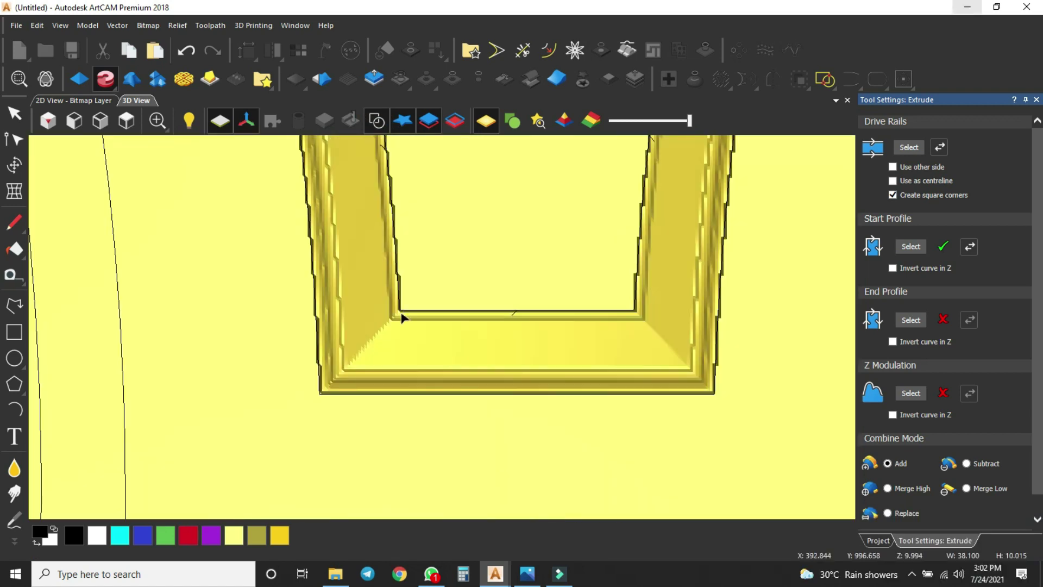
pyautogui.moveTo(400, 314); pyautogui.dragTo(393, 361)
pyautogui.scroll(2, 394, 361)
pyautogui.scroll(-1, 1020, 395)
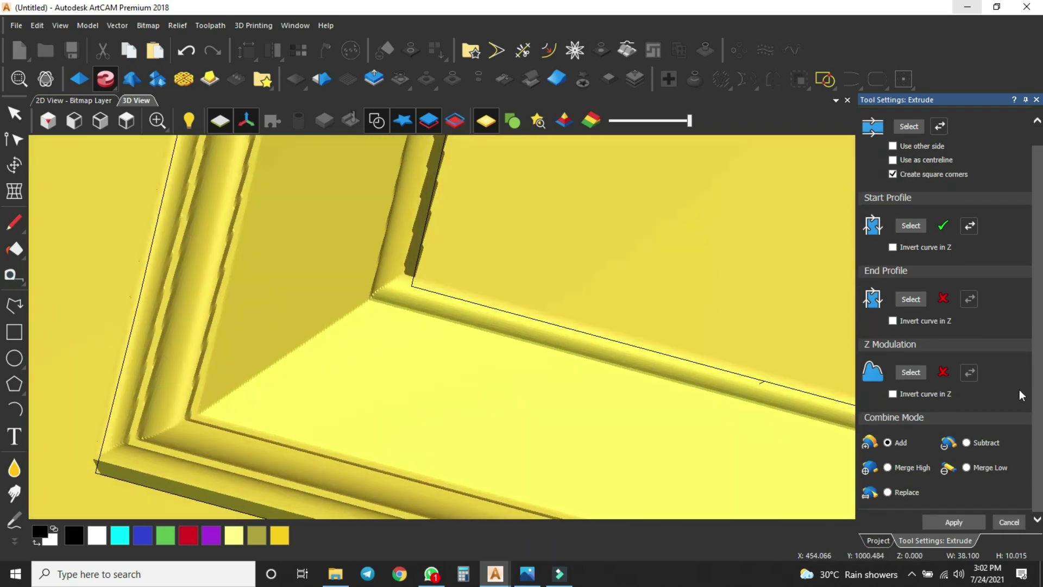
# Step: Set the combine mode to Merge High and apply the upper panel moulding extrusion
pyautogui.click(889, 468)
pyautogui.click(953, 522)
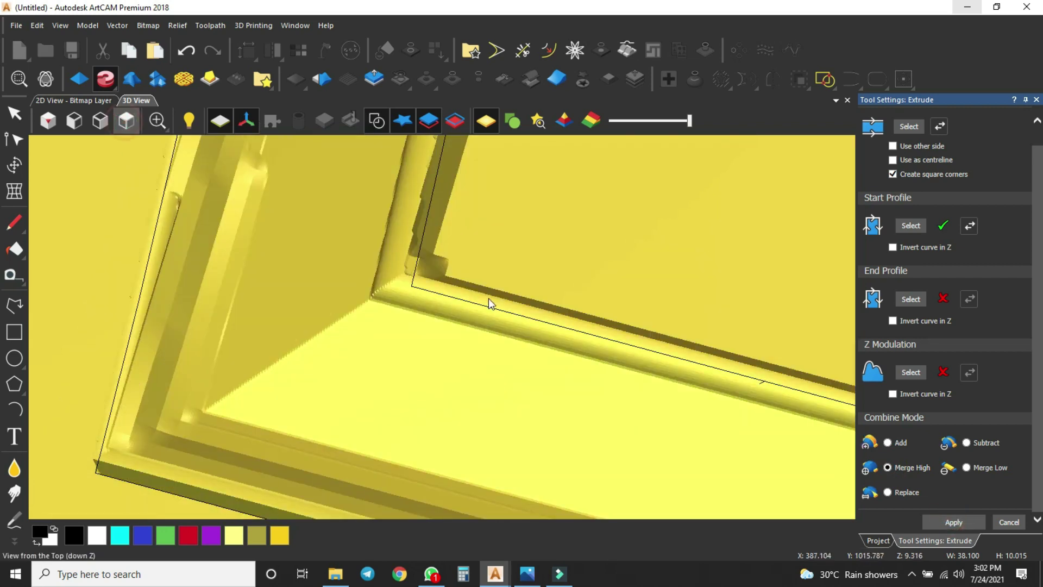
pyautogui.press('0')
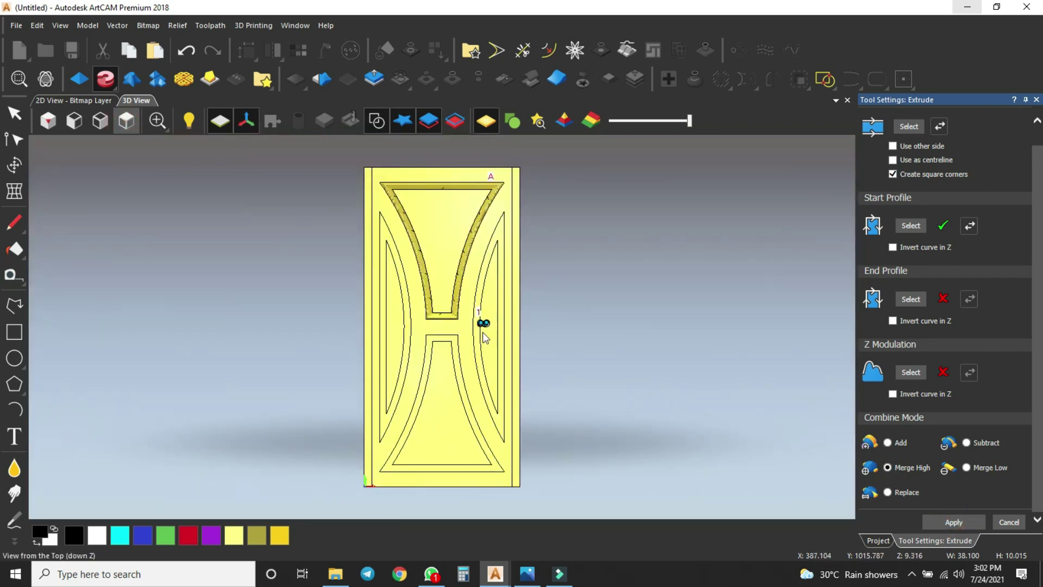
# Step: Extrude the same groove profile along the lower panel's inner outline as the drive rail
pyautogui.click(446, 344)
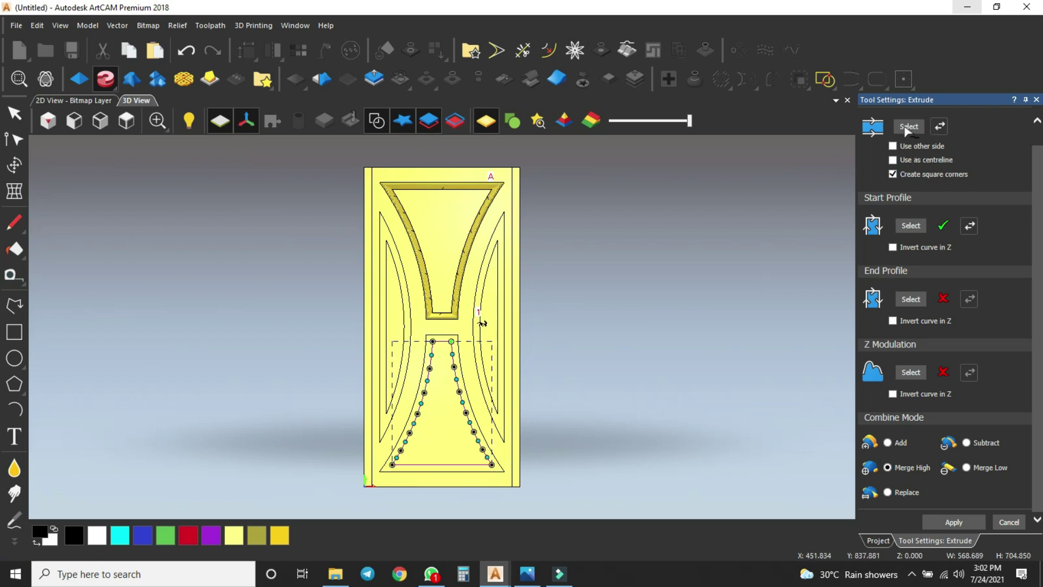
pyautogui.click(432, 354)
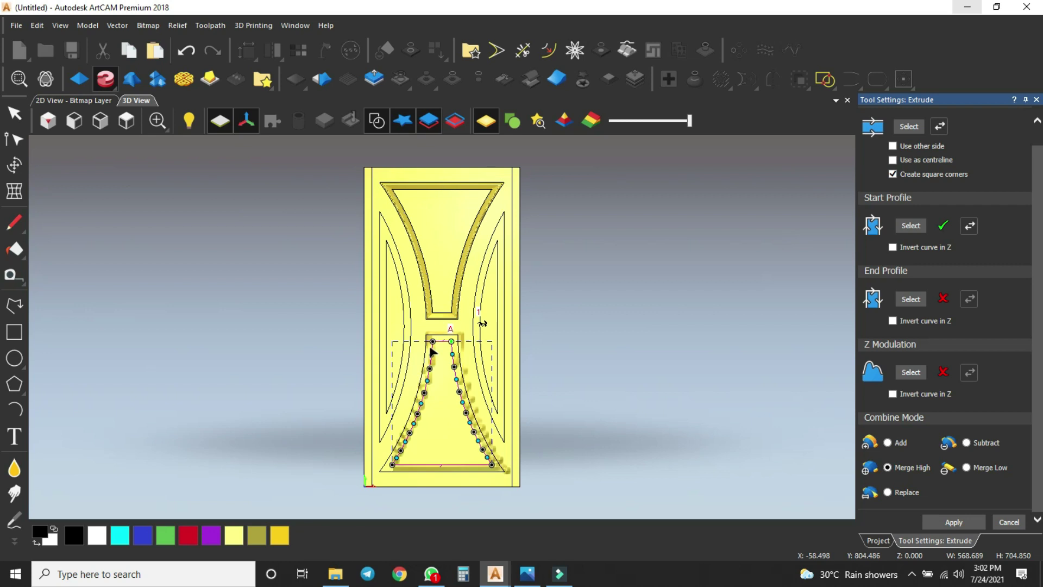
pyautogui.scroll(6, 433, 342)
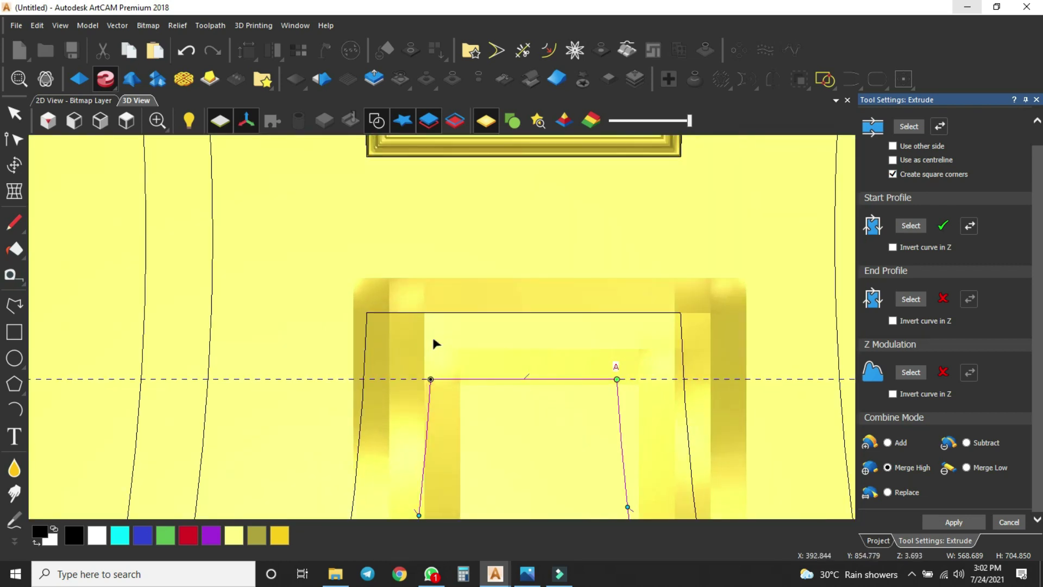
pyautogui.scroll(-5, 527, 356)
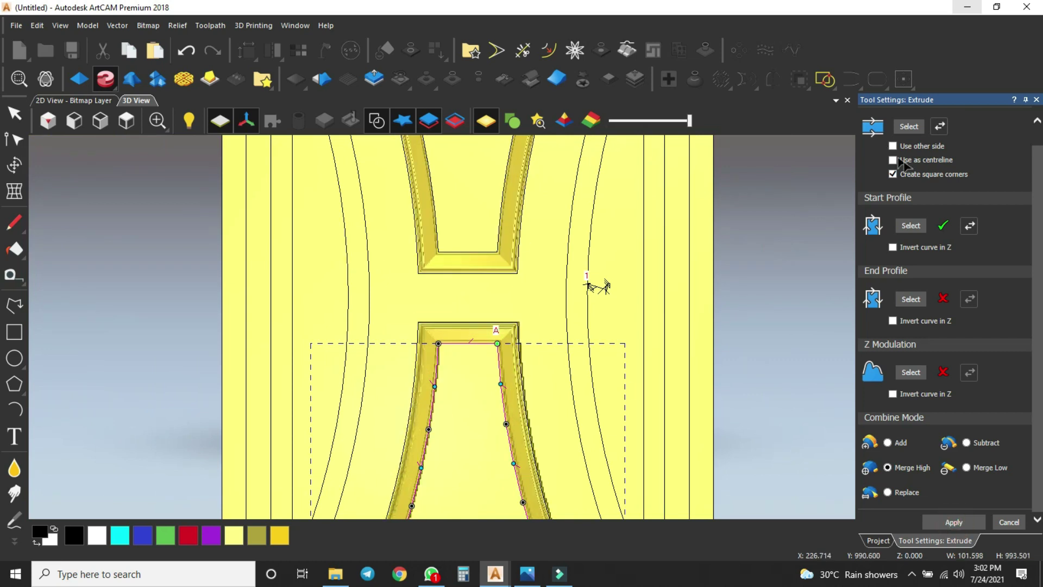
# Step: Extrude the groove profile along the left side panel's inner outline and apply it with Merge High
pyautogui.click(913, 126)
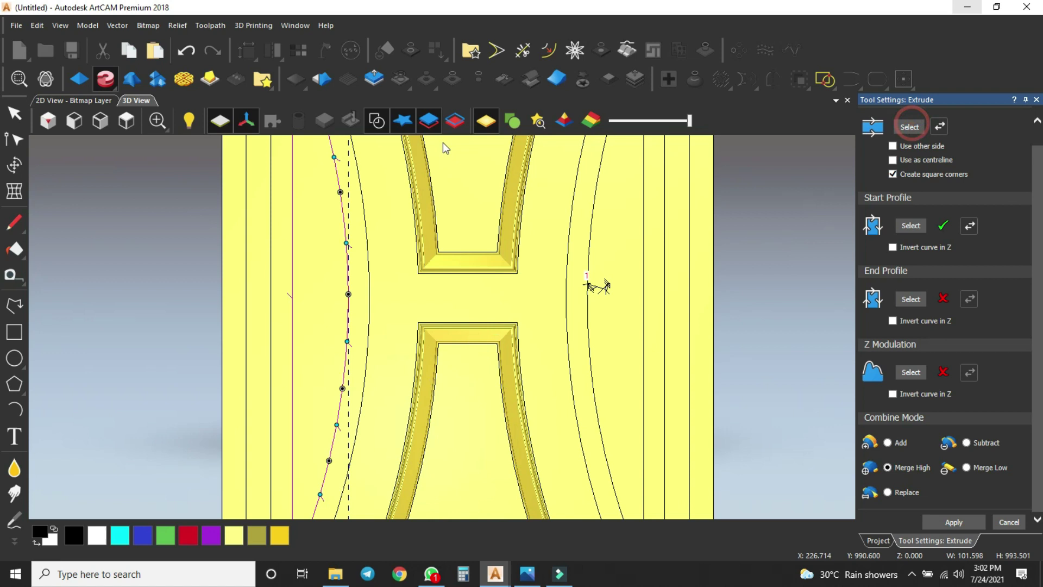
pyautogui.scroll(-3, 360, 222)
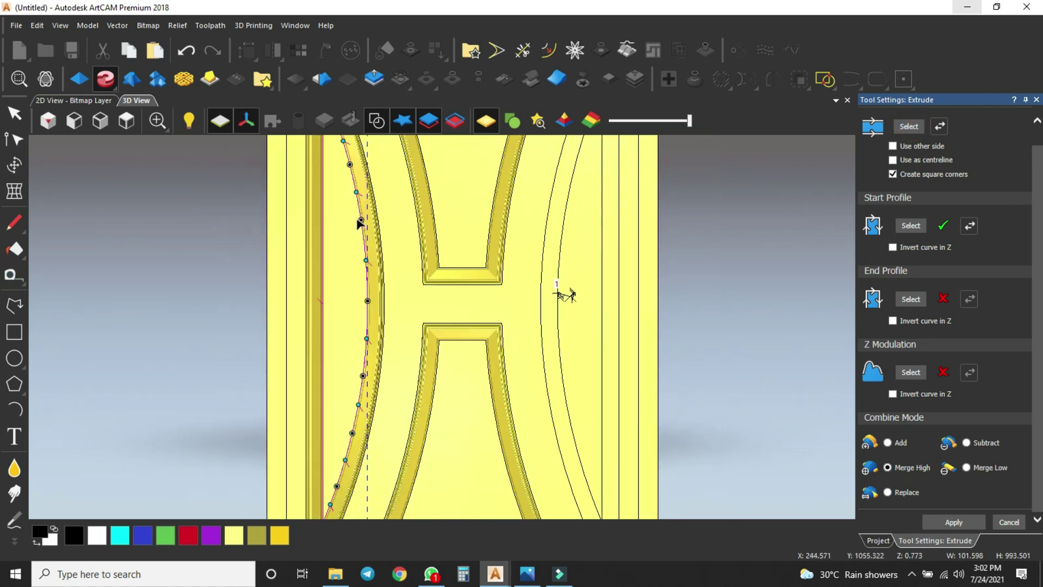
pyautogui.scroll(5, 361, 158)
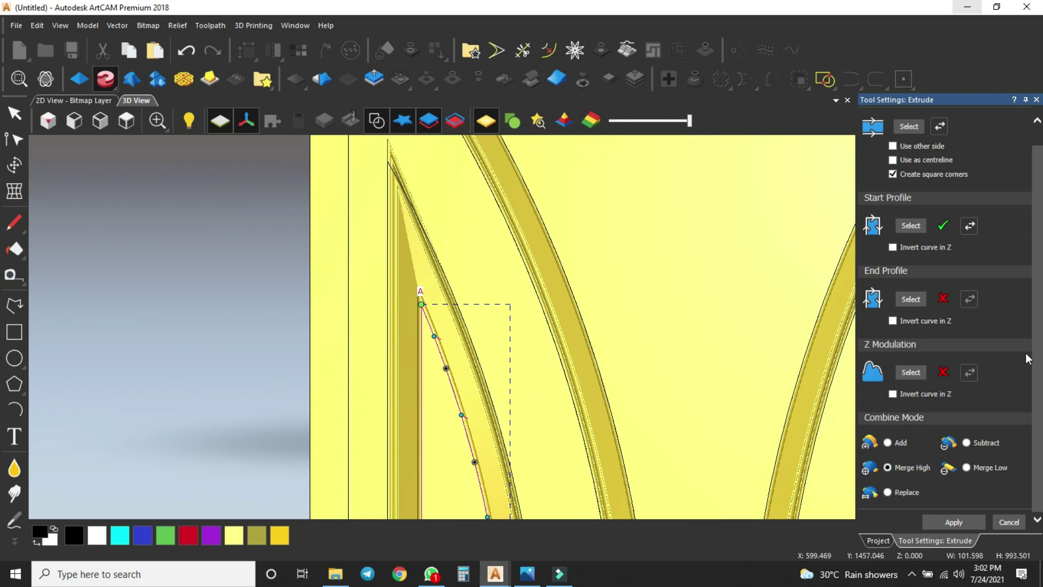
pyautogui.click(960, 523)
# Step: Use the right side panel's inner outline as the drive rail for the same groove profile extrusion
pyautogui.scroll(-3, 485, 282)
pyautogui.click(655, 348)
pyautogui.click(912, 129)
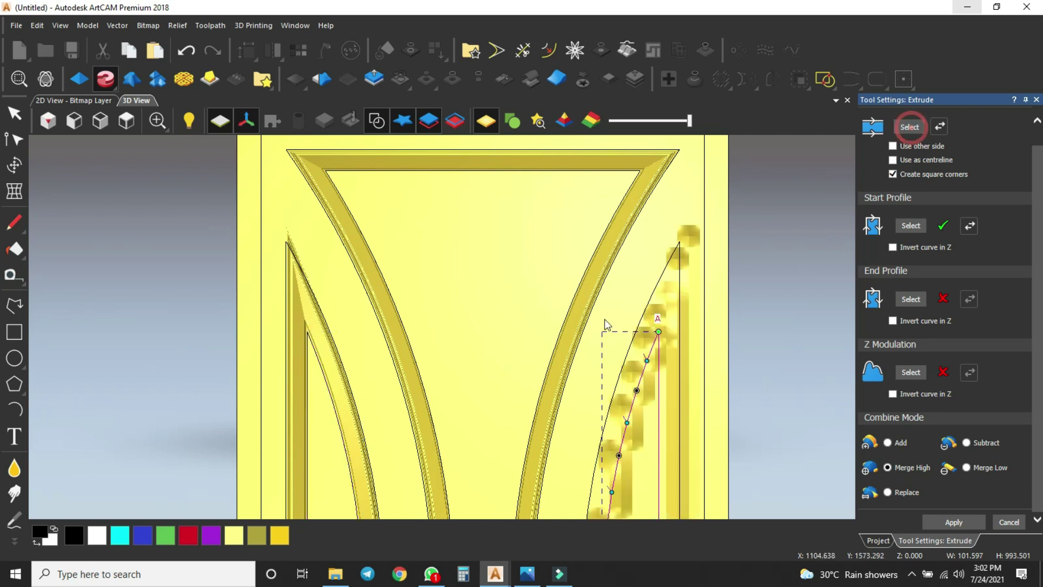
pyautogui.scroll(3, 667, 288)
pyautogui.scroll(-4, 667, 288)
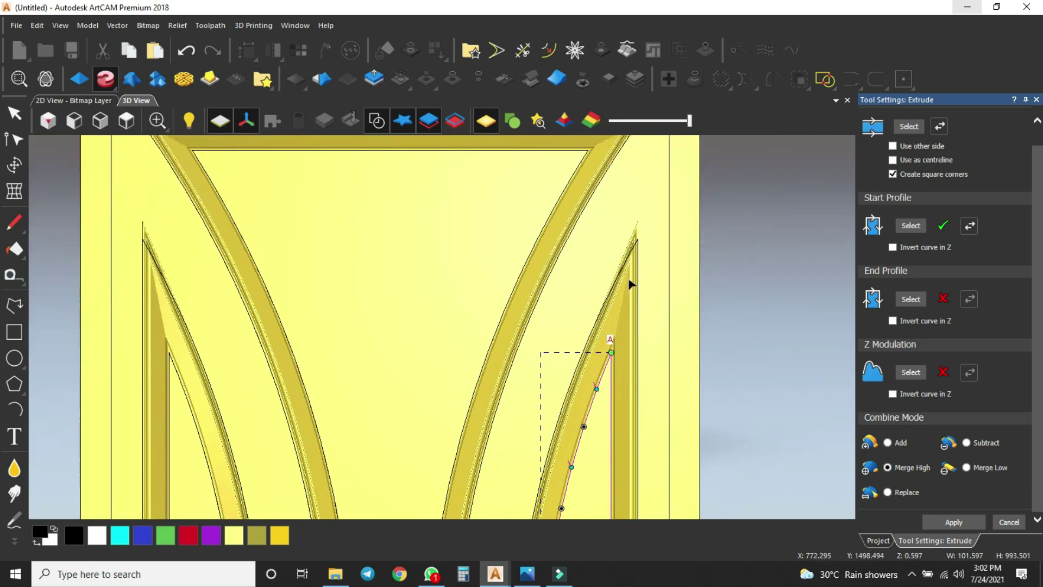
# Step: Hide the vectors and examine the panel mouldings on the door relief from an angle
pyautogui.click(374, 123)
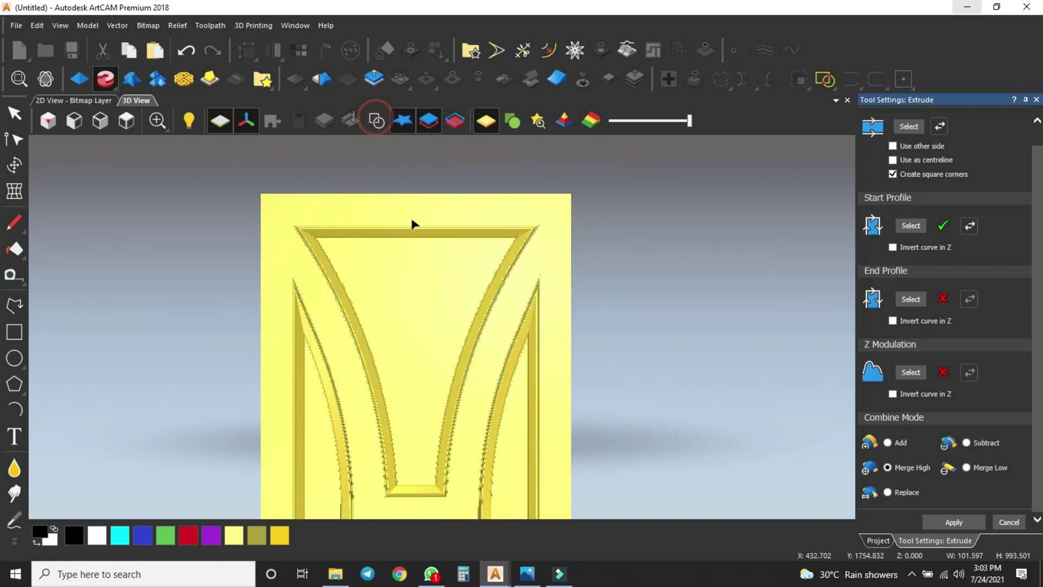
pyautogui.scroll(-7, 407, 304)
pyautogui.scroll(5, 426, 400)
pyautogui.moveTo(417, 380); pyautogui.dragTo(390, 351)
pyautogui.scroll(2, 389, 351)
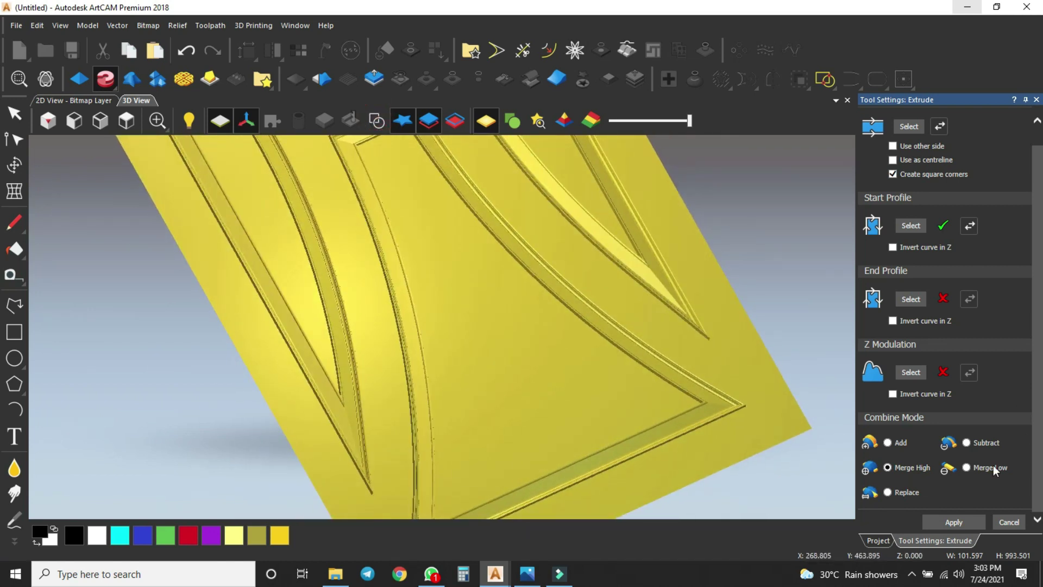
# Step: Apply the right side panel's groove extrusion with Merge High, close Extrude, and view the door relief from above
pyautogui.click(956, 522)
pyautogui.click(1009, 522)
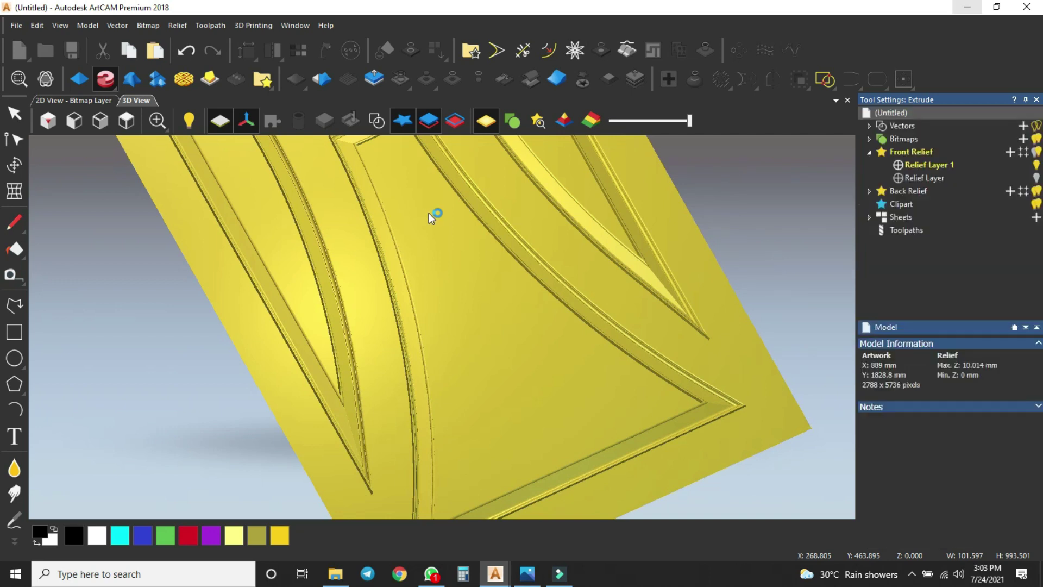
pyautogui.click(126, 121)
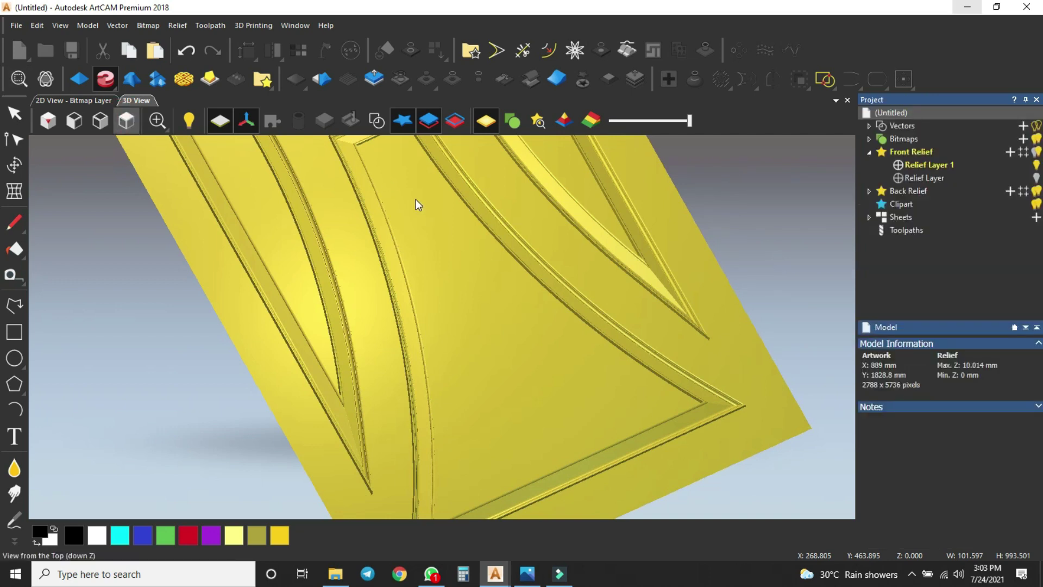
# Step: Add a new layer to the front relief above the layer holding the panel mouldings
pyautogui.scroll(3, 393, 253)
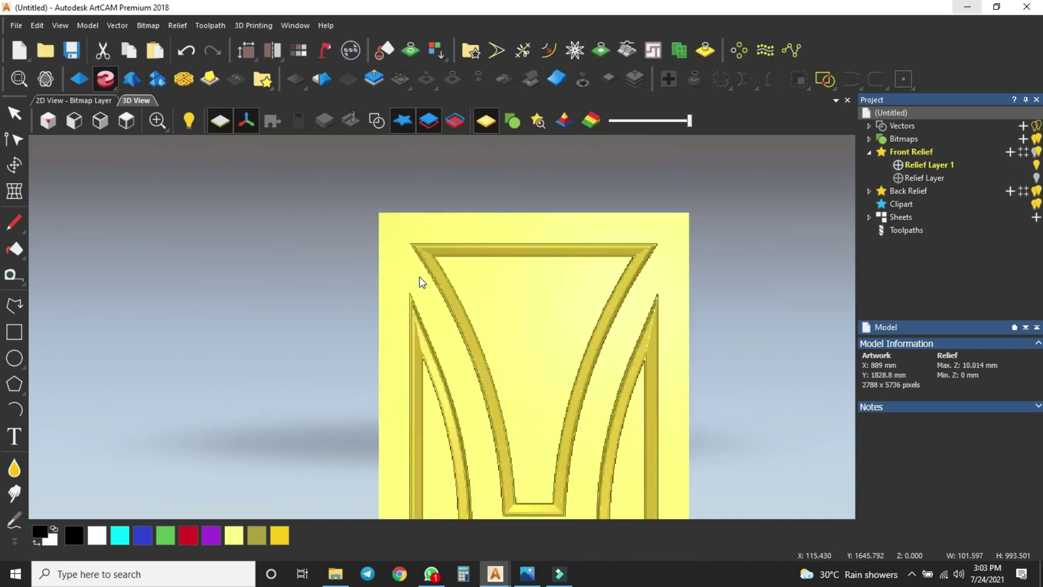
pyautogui.scroll(3, 465, 282)
pyautogui.click(1010, 152)
pyautogui.click(899, 168)
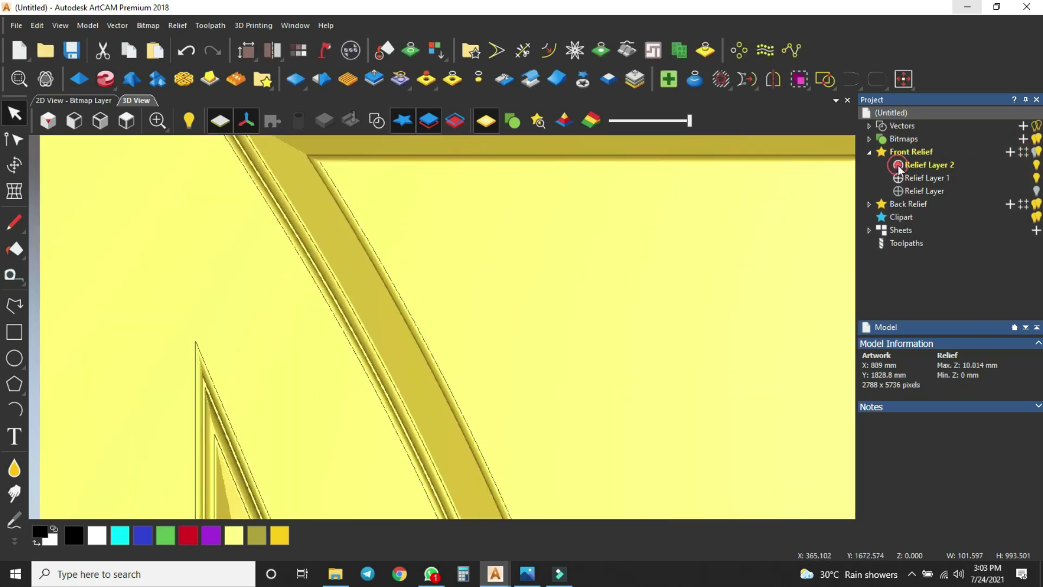
# Step: Show the vectors in the 3D view and select the inner outlines of the upper, left side and lower panels together
pyautogui.click(377, 121)
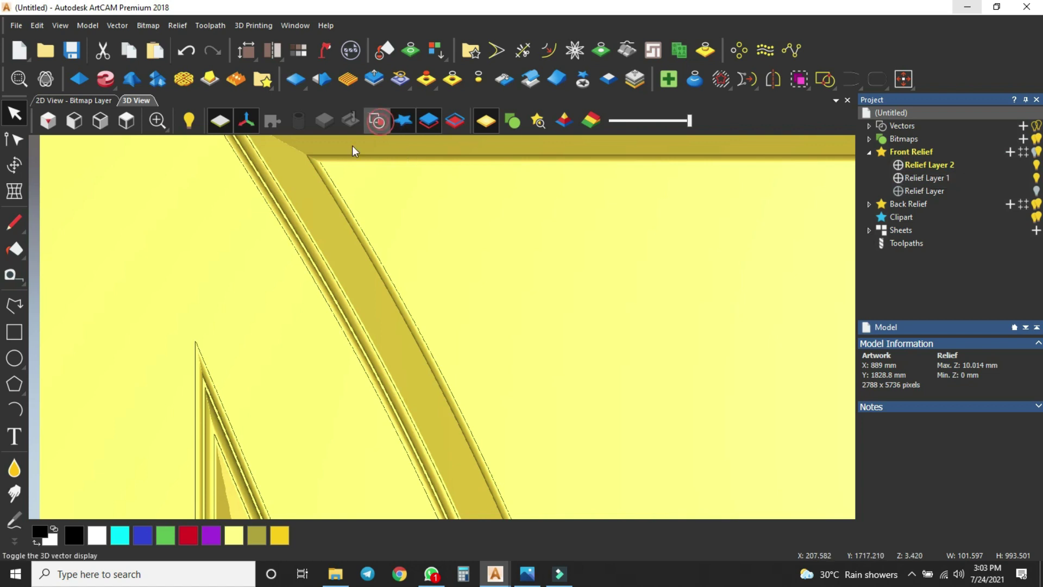
pyautogui.scroll(2, 329, 162)
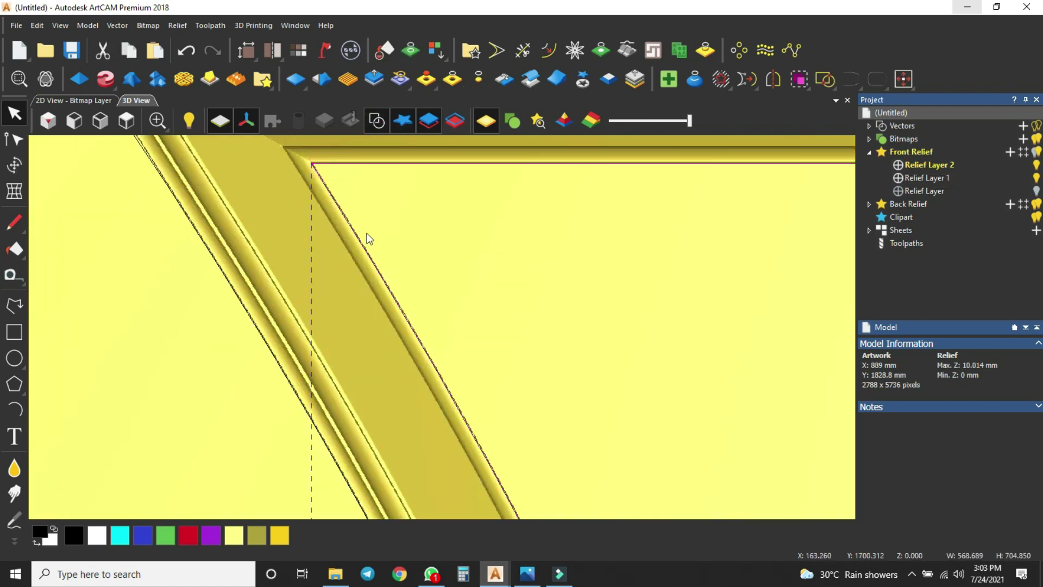
pyautogui.scroll(-6, 367, 233)
pyautogui.scroll(6, 361, 455)
pyautogui.scroll(-3, 369, 432)
pyautogui.scroll(-2, 437, 434)
pyautogui.scroll(4, 451, 462)
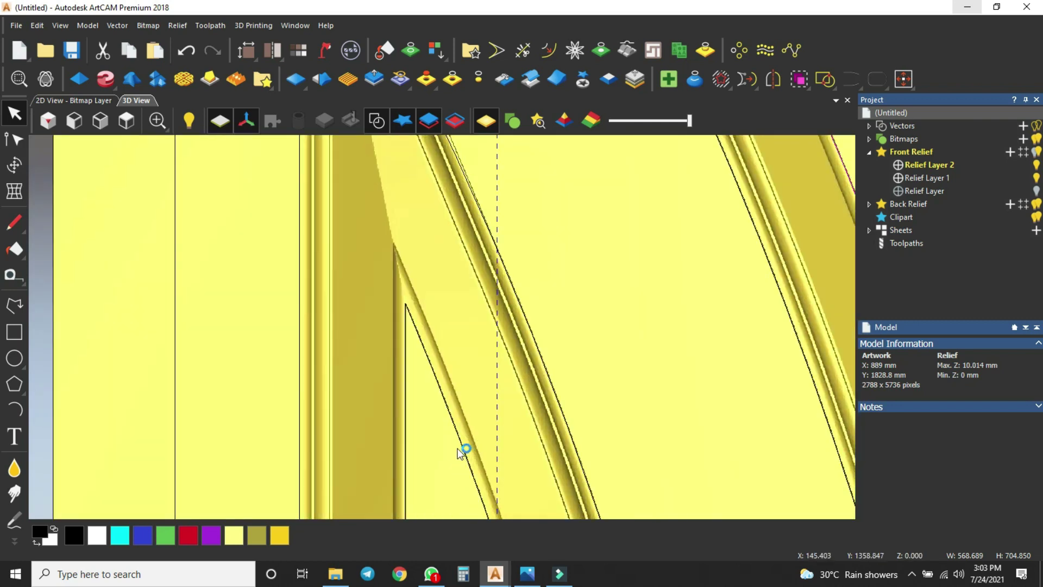
pyautogui.scroll(-8, 465, 442)
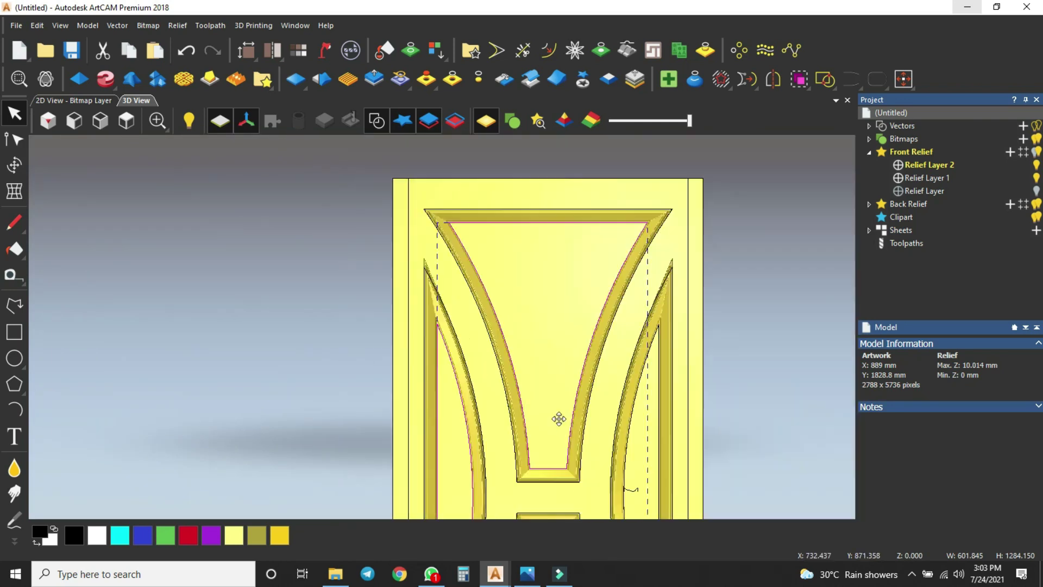
pyautogui.scroll(6, 506, 434)
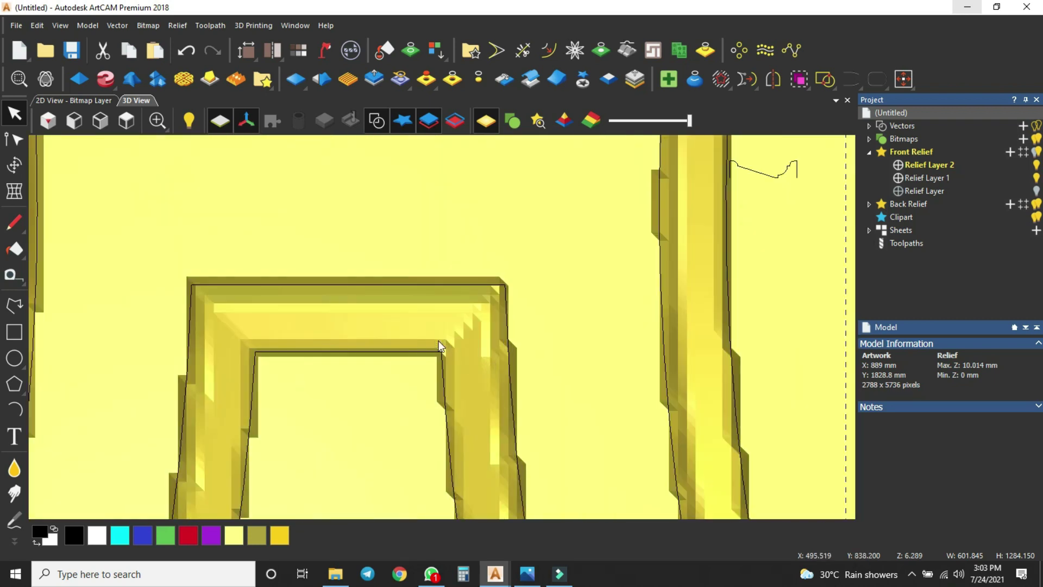
pyautogui.click(440, 356)
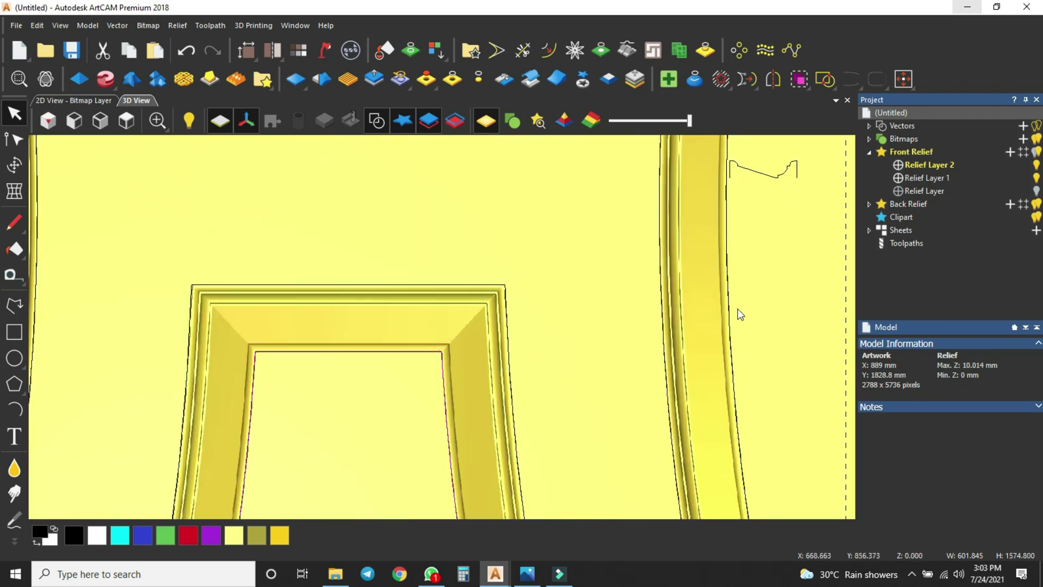